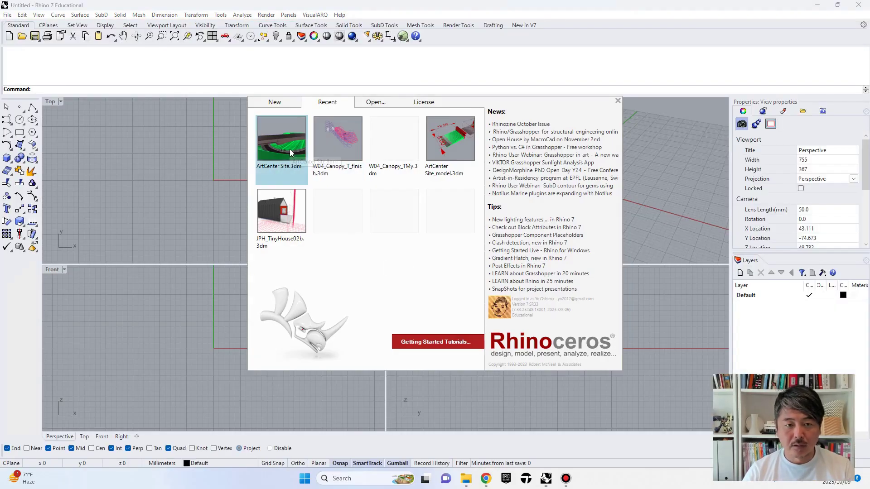
# Open the recent file ArtCenter Site.3dm
pyautogui.click(290, 144)
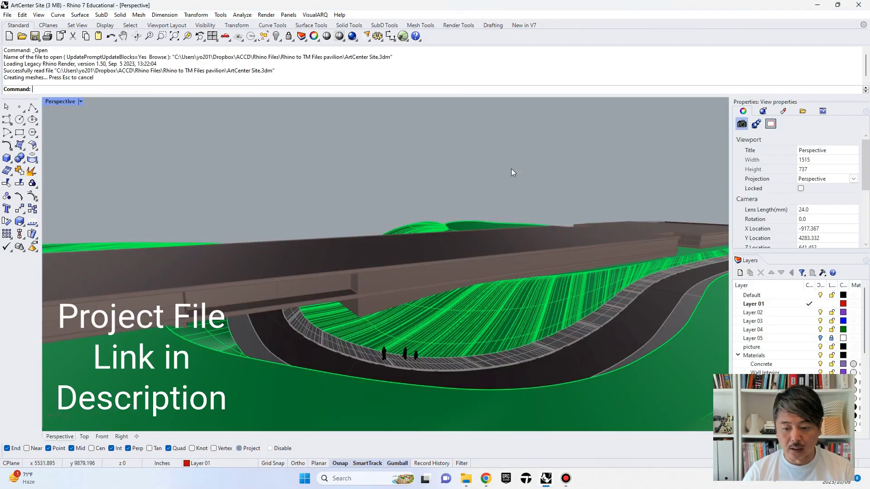
# Examine the site model around the curved road, the human figures, the bridge-like building and the surrounding terrain
pyautogui.keyDown('shift'); pyautogui.moveTo(486, 262); pyautogui.dragTo(390, 316, button='right'); pyautogui.keyUp('shift')
pyautogui.scroll(2, 387, 322)
pyautogui.scroll(5, 384, 308)
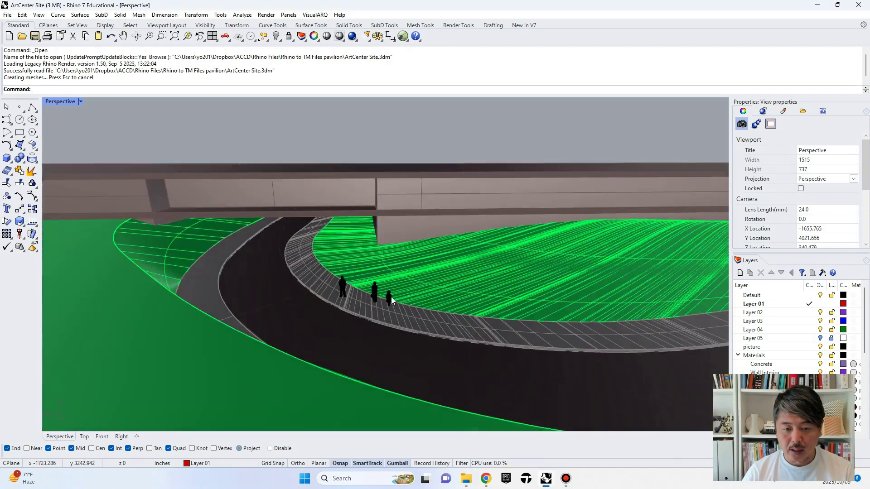
pyautogui.scroll(6, 376, 281)
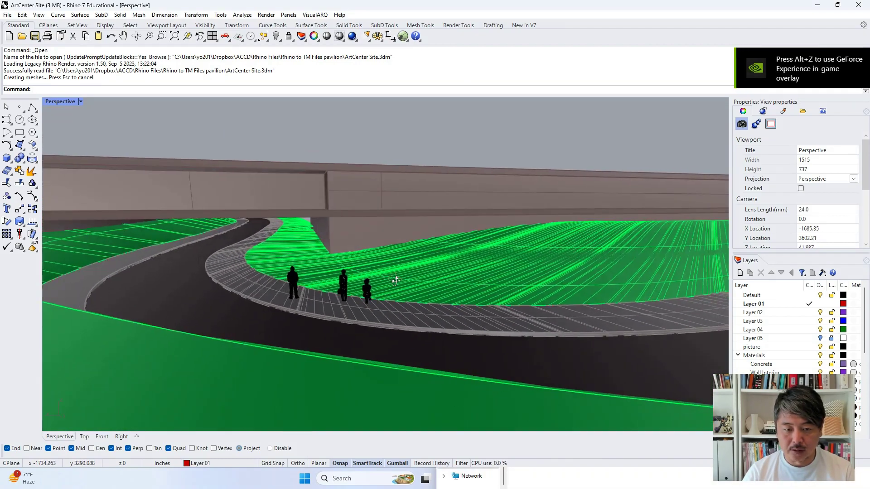
pyautogui.moveTo(495, 273); pyautogui.dragTo(519, 276, button='right')
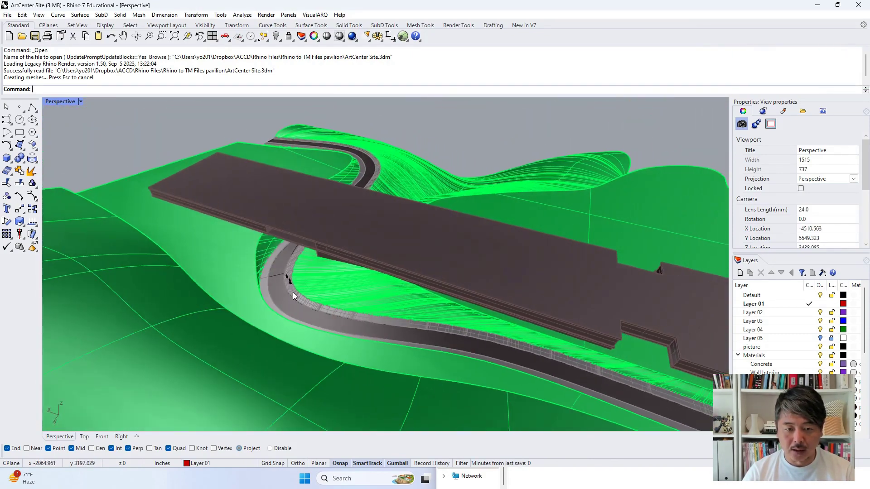
pyautogui.scroll(5, 288, 281)
pyautogui.scroll(-5, 380, 262)
pyautogui.moveTo(400, 260); pyautogui.dragTo(516, 294, button='right')
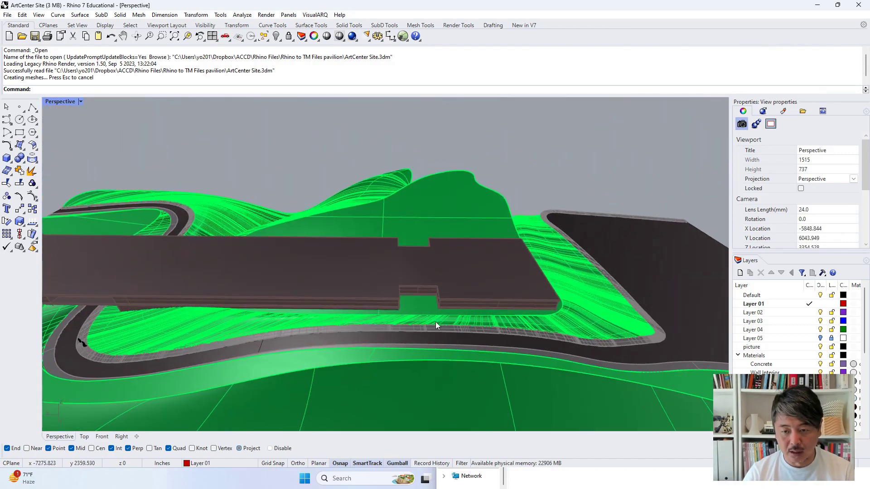
pyautogui.keyDown('shift'); pyautogui.moveTo(436, 322); pyautogui.dragTo(554, 291, button='right'); pyautogui.keyUp('shift')
pyautogui.moveTo(289, 322); pyautogui.dragTo(355, 284, button='right')
pyautogui.scroll(6, 359, 308)
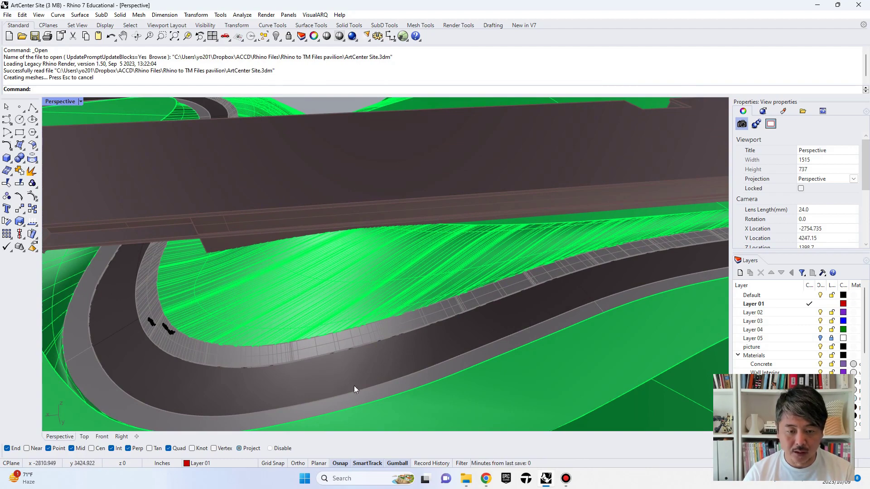
pyautogui.moveTo(322, 309); pyautogui.dragTo(432, 262, button='right')
pyautogui.scroll(-7, 308, 296)
pyautogui.scroll(-3, 393, 270)
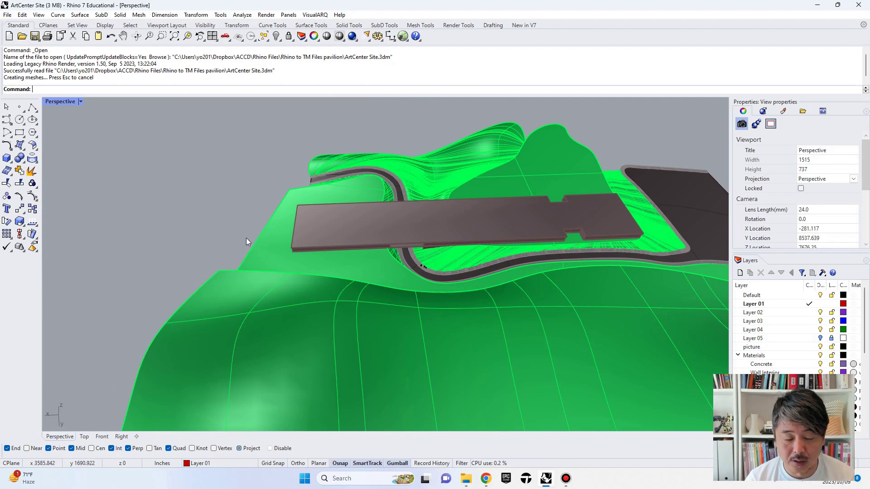
# Create a box 12" long, 8" wide and 8" high in the empty area beside the terrain
pyautogui.moveTo(159, 207); pyautogui.dragTo(173, 188, button='right')
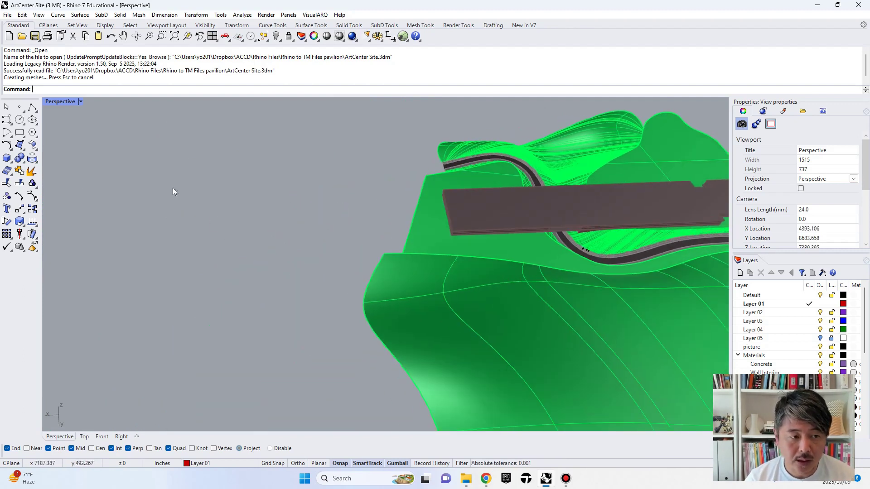
pyautogui.click(5, 159)
pyautogui.click(268, 276)
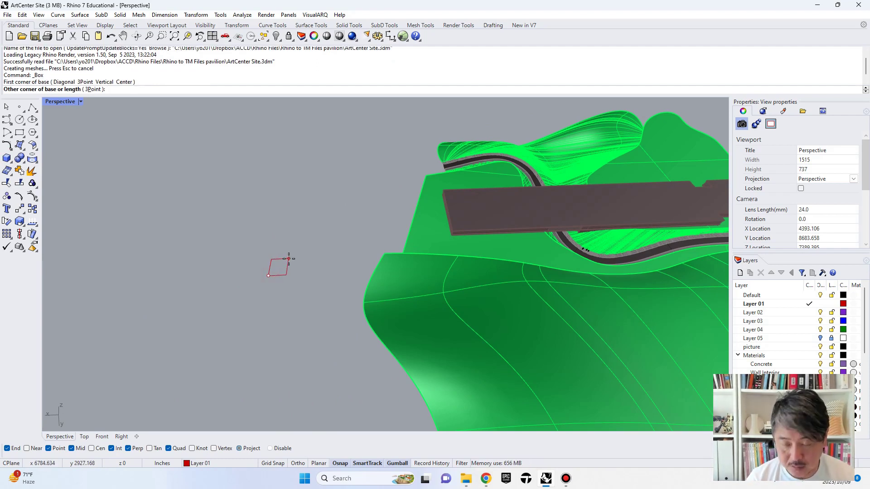
pyautogui.write('"')
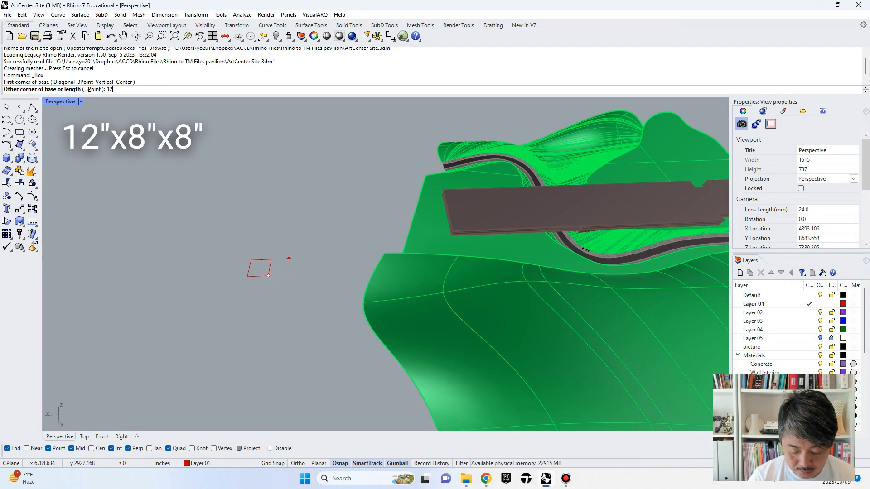
pyautogui.press('Return')
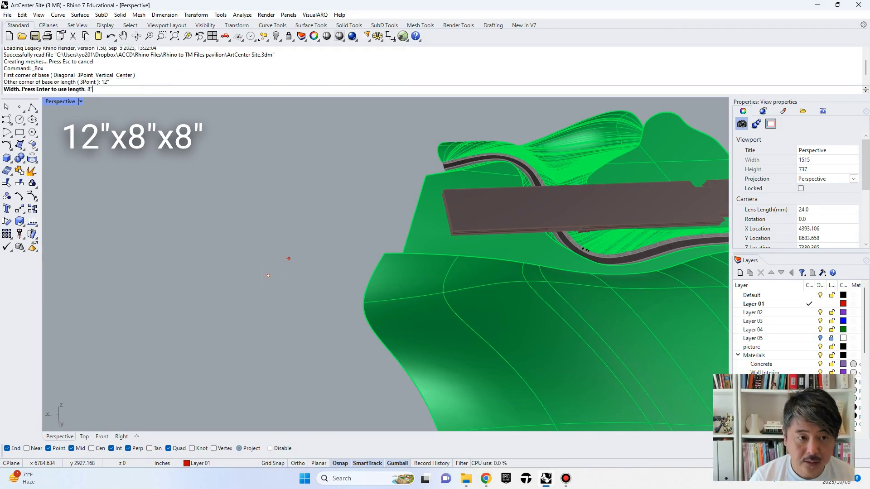
pyautogui.write('"')
pyautogui.press('Return')
pyautogui.write('8')
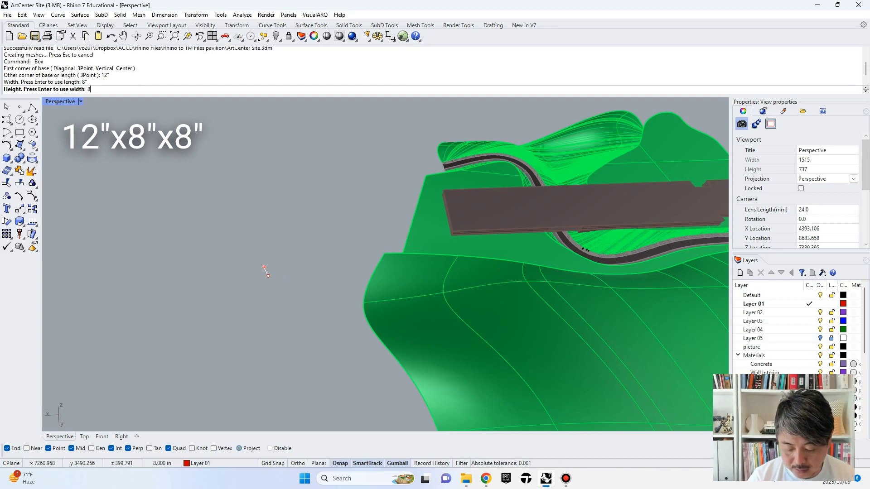
pyautogui.write('"')
pyautogui.press('Return')
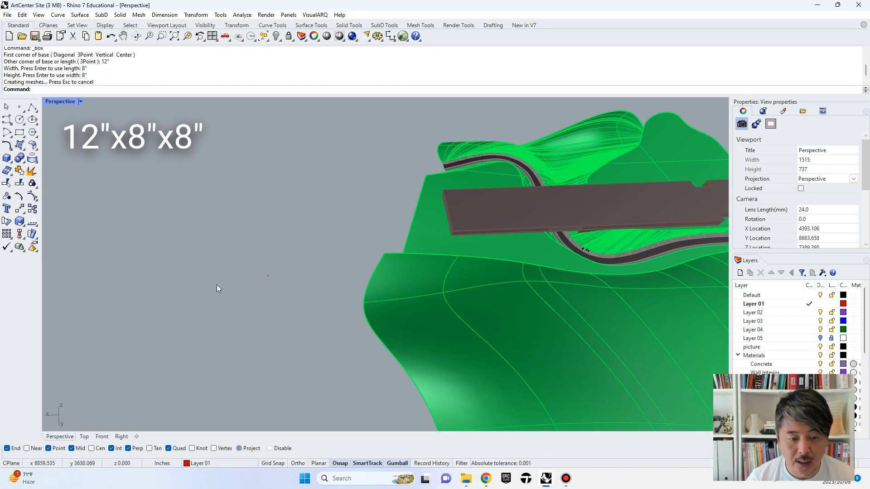
# Copy the small 12" box to a point close beside the original
pyautogui.click(252, 256)
pyautogui.scroll(5, 272, 290)
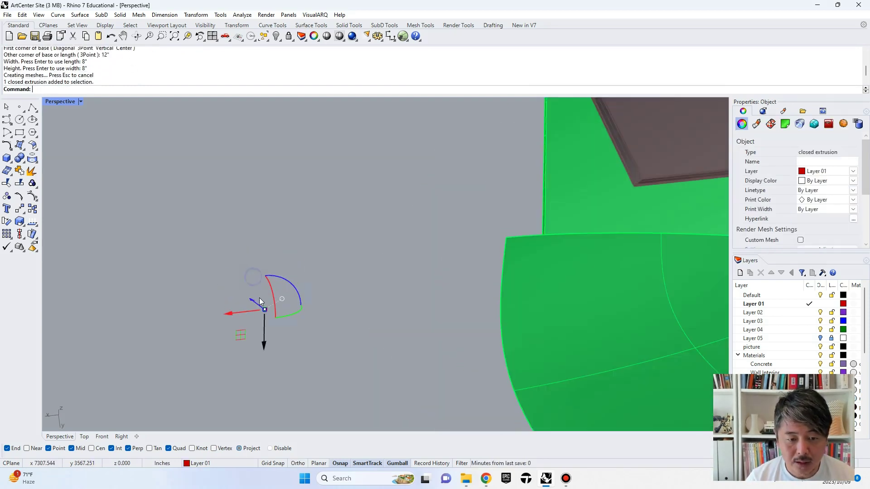
pyautogui.scroll(3, 284, 293)
pyautogui.keyDown('shift'); pyautogui.moveTo(330, 214); pyautogui.dragTo(340, 262, button='right'); pyautogui.keyUp('shift')
pyautogui.scroll(-15, 338, 245)
pyautogui.scroll(-3, 373, 241)
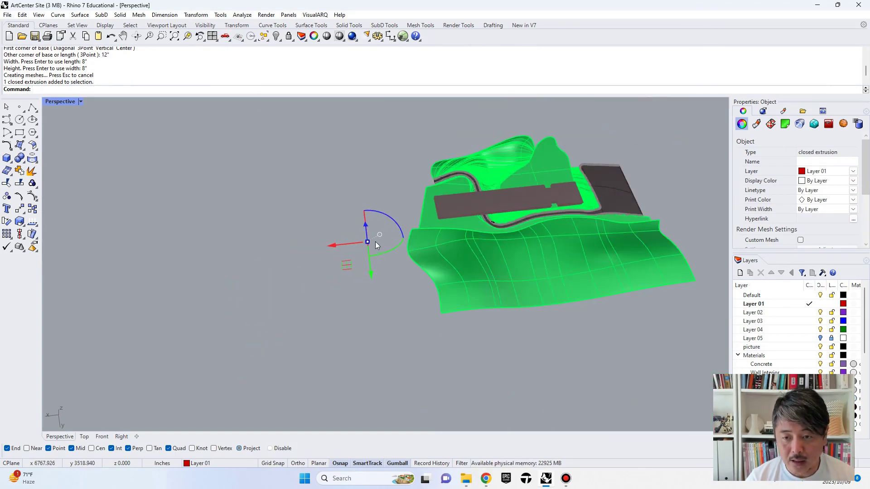
pyautogui.scroll(4, 396, 250)
pyautogui.scroll(2, 340, 240)
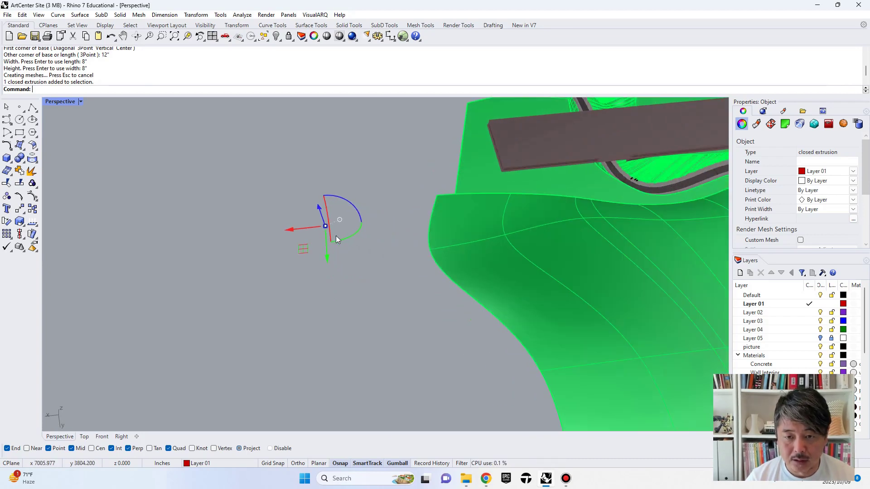
pyautogui.scroll(2, 376, 229)
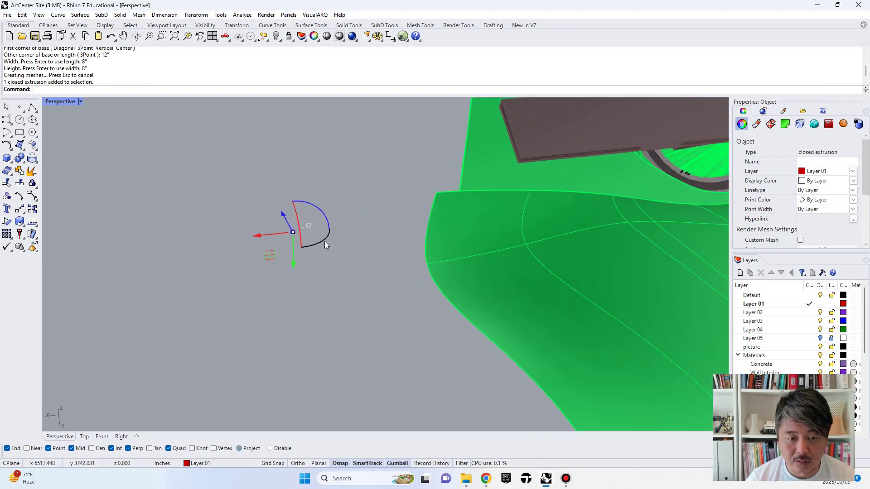
pyautogui.write('copy')
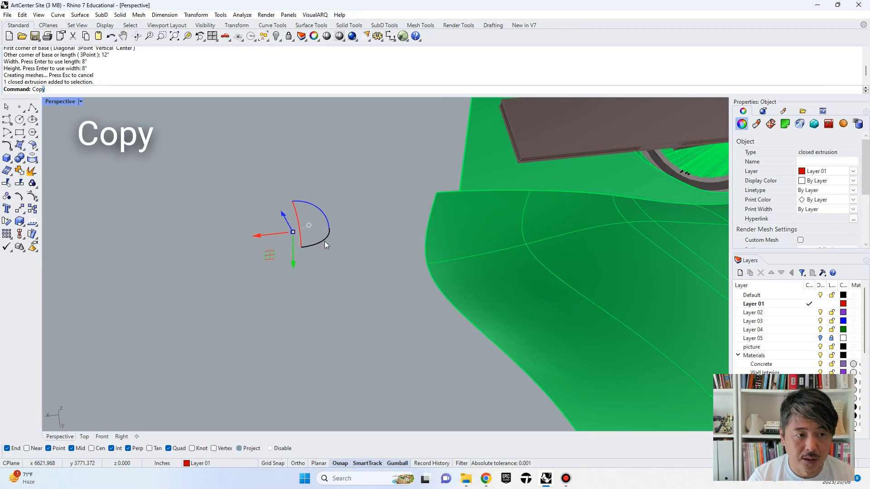
pyautogui.press('Return')
pyautogui.click(292, 236)
pyautogui.click(318, 230)
pyautogui.press('Return')
# Scale the copied box by a factor of 100 from a base point on the box
pyautogui.click(336, 222)
pyautogui.moveTo(352, 214); pyautogui.dragTo(304, 252)
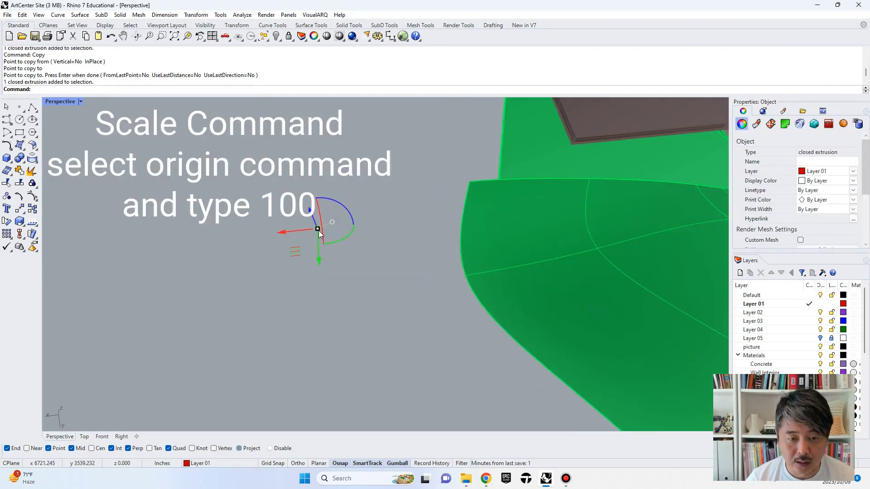
pyautogui.scroll(3, 318, 230)
pyautogui.write('sc')
pyautogui.press('Return')
pyautogui.click(319, 228)
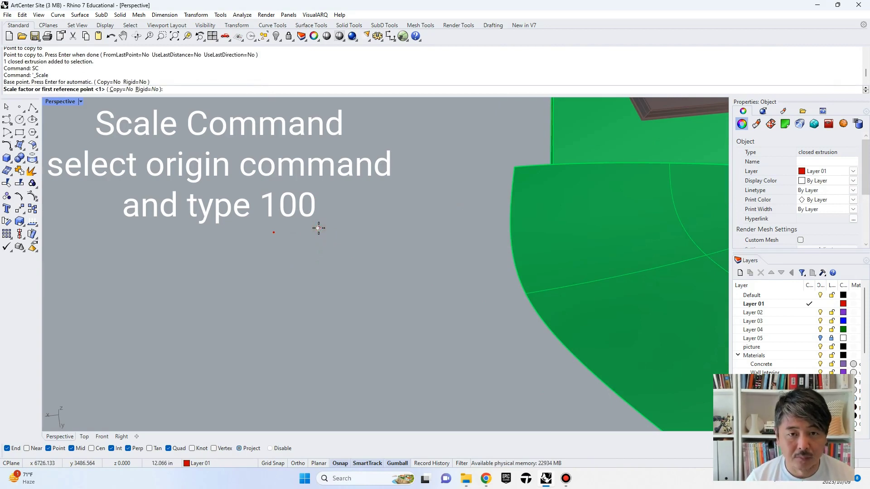
pyautogui.write('100')
pyautogui.press('Return')
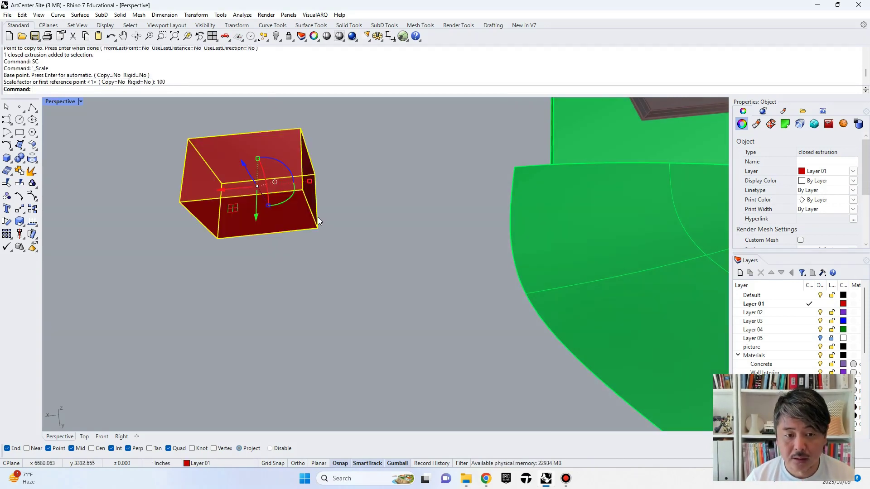
# Rotate the enlarged box about 90 degrees around its vertical axis
pyautogui.scroll(-9, 317, 217)
pyautogui.moveTo(372, 219); pyautogui.dragTo(264, 221, button='right')
pyautogui.moveTo(255, 224); pyautogui.dragTo(263, 262)
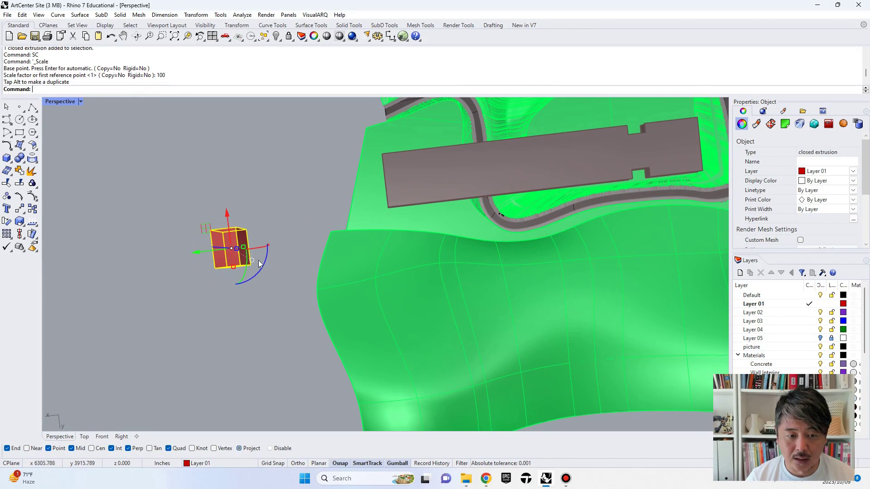
# Move the enlarged box onto the site, beside the building at the road's curve near the human figures
pyautogui.moveTo(235, 228); pyautogui.dragTo(536, 200)
pyautogui.moveTo(536, 199); pyautogui.dragTo(437, 195, button='right')
pyautogui.scroll(5, 446, 206)
pyautogui.moveTo(433, 190); pyautogui.dragTo(436, 202)
pyautogui.moveTo(436, 202); pyautogui.dragTo(378, 303, button='right')
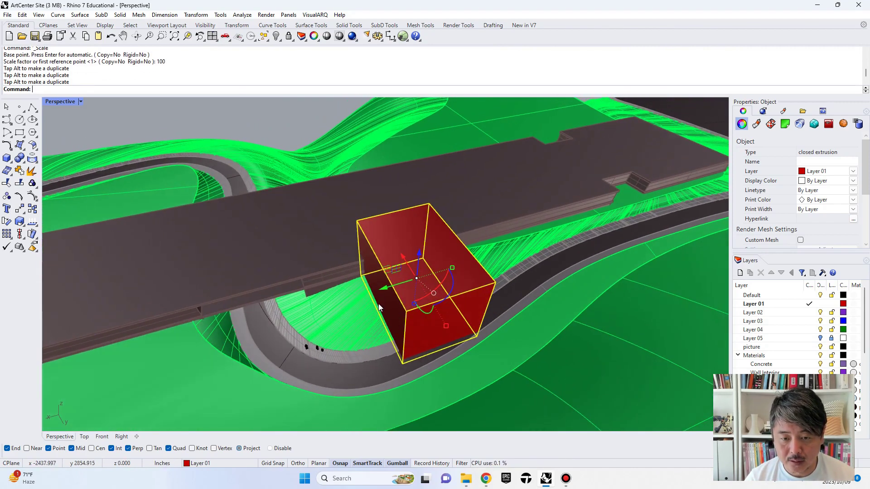
# Fine-tune the box position so it overlaps the building edge, the road and the slope next to the human figures
pyautogui.moveTo(385, 286); pyautogui.dragTo(374, 301)
pyautogui.moveTo(374, 300); pyautogui.dragTo(374, 257, button='right')
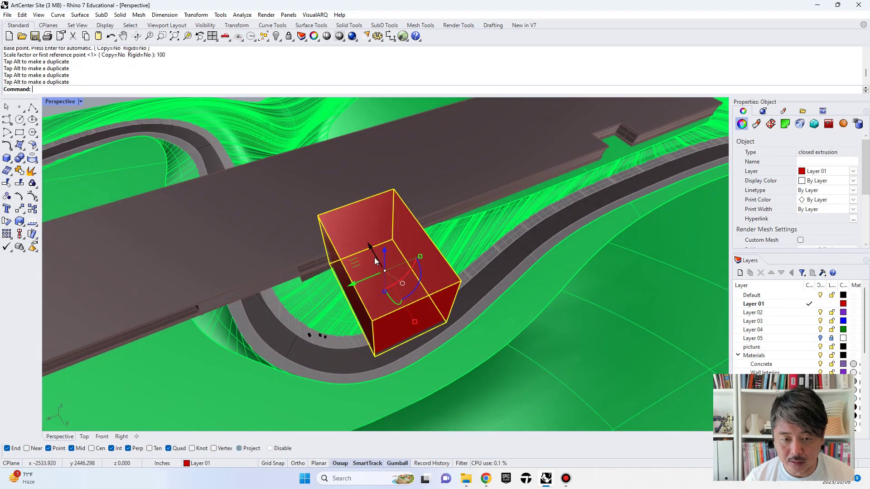
pyautogui.moveTo(333, 274); pyautogui.dragTo(334, 253)
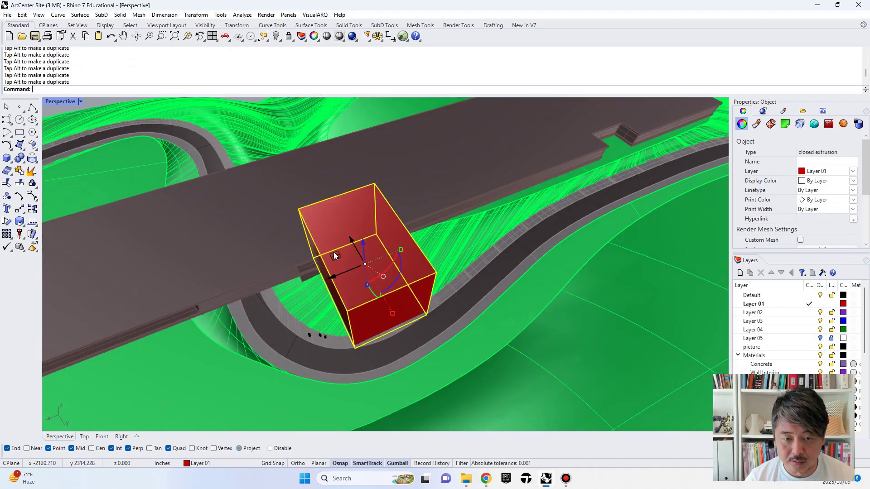
pyautogui.moveTo(305, 314); pyautogui.dragTo(345, 265, button='right')
pyautogui.moveTo(388, 311); pyautogui.dragTo(388, 295, button='right')
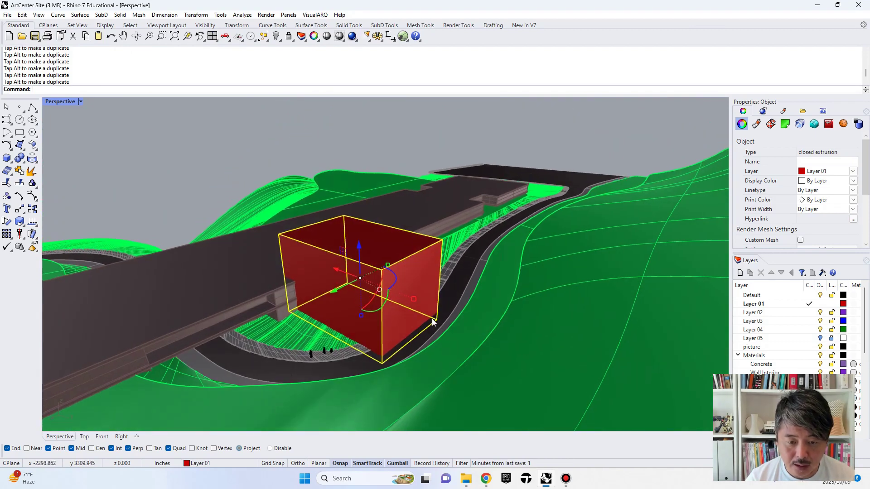
pyautogui.moveTo(412, 298); pyautogui.dragTo(374, 295, button='right')
pyautogui.moveTo(383, 298); pyautogui.dragTo(367, 308)
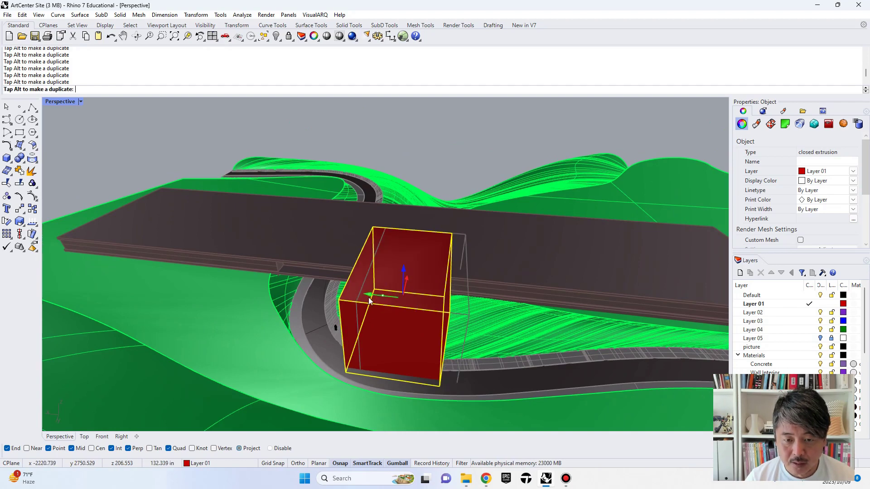
# Copy the whole site model together with the enlarged box to the empty space beside it
pyautogui.scroll(-10, 334, 208)
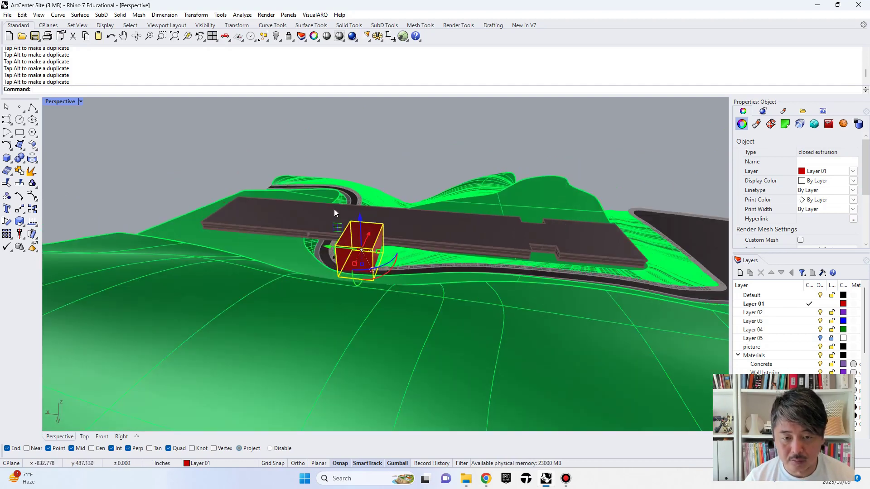
pyautogui.click(376, 274)
pyautogui.moveTo(377, 273); pyautogui.dragTo(408, 324, button='right')
pyautogui.moveTo(509, 325); pyautogui.dragTo(282, 151)
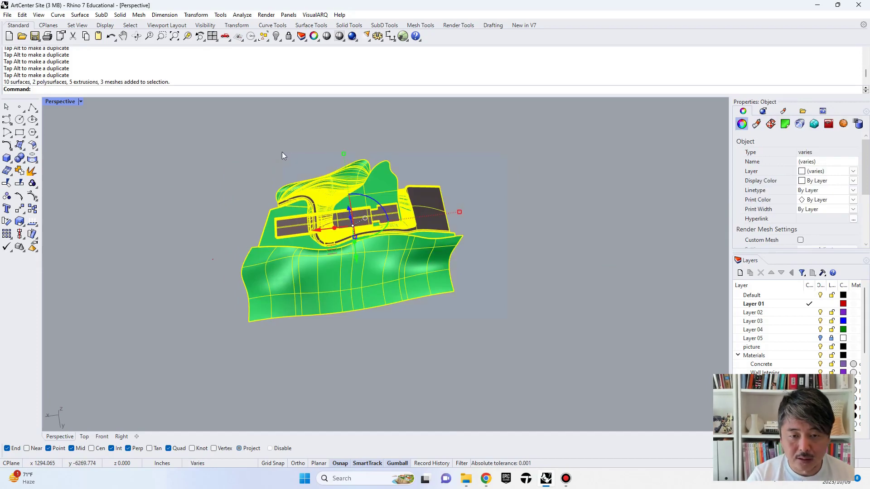
pyautogui.press('Return')
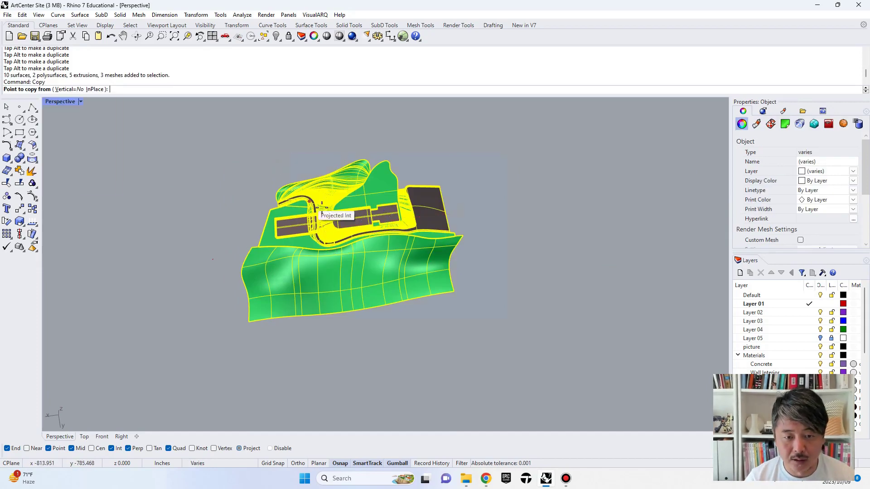
pyautogui.click(321, 213)
pyautogui.keyDown('shift'); pyautogui.click(547, 204); pyautogui.keyUp('shift')
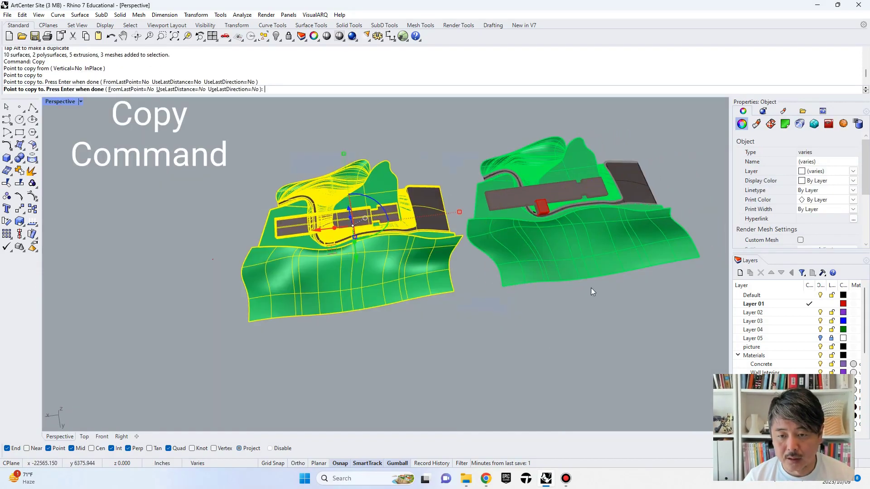
pyautogui.rightClick(591, 288)
pyautogui.click(619, 291)
# Hide the original site model and its enlarged box, keeping only the copy displayed
pyautogui.moveTo(566, 237); pyautogui.dragTo(494, 244, button='right')
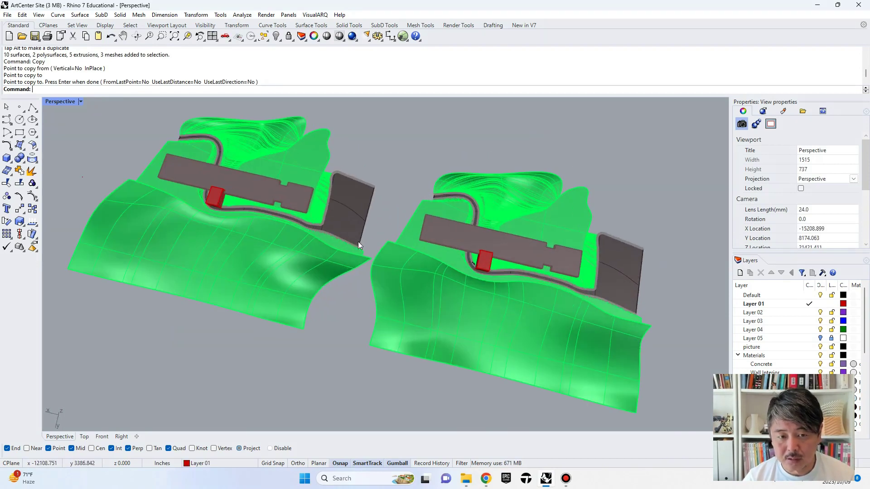
pyautogui.scroll(-3, 358, 244)
pyautogui.moveTo(350, 148); pyautogui.dragTo(274, 307)
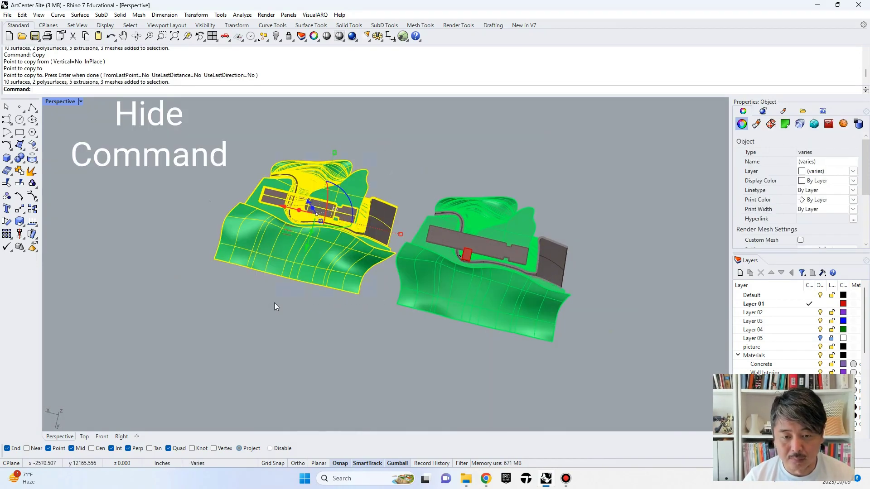
pyautogui.write('Hide')
pyautogui.press('Return')
# Trim the copied site's ground, road and building surfaces with the enlarged box, removing the parts outside it
pyautogui.moveTo(525, 256); pyautogui.dragTo(363, 231, button='right')
pyautogui.scroll(10, 476, 234)
pyautogui.scroll(-3, 476, 234)
pyautogui.click(409, 195)
pyautogui.scroll(-5, 401, 224)
pyautogui.write('rim')
pyautogui.press('Return')
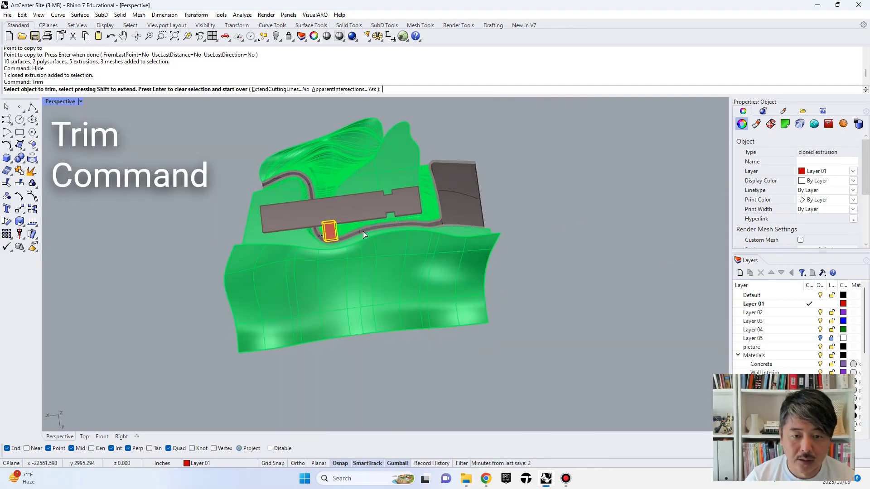
pyautogui.moveTo(497, 170); pyautogui.dragTo(504, 123, button='right')
pyautogui.moveTo(345, 310); pyautogui.dragTo(345, 312)
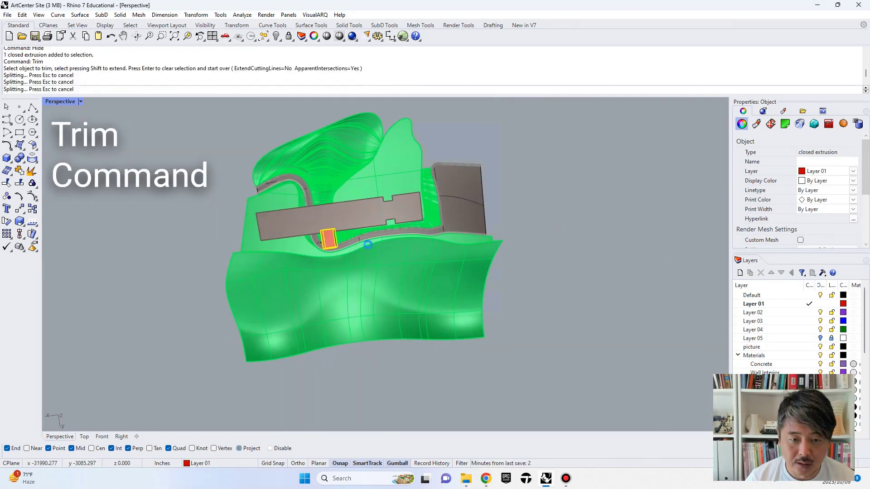
pyautogui.moveTo(507, 125); pyautogui.dragTo(231, 219)
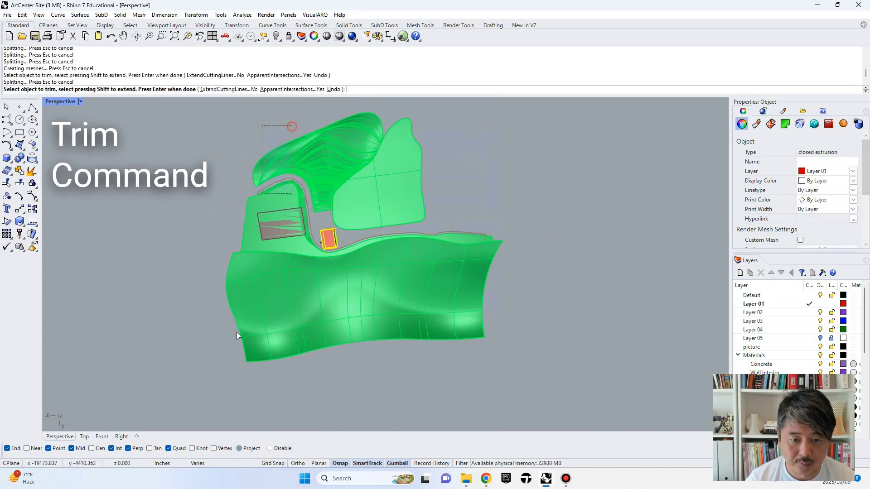
pyautogui.moveTo(357, 246); pyautogui.dragTo(359, 229)
pyautogui.moveTo(374, 268); pyautogui.dragTo(368, 242, button='right')
pyautogui.press('Return')
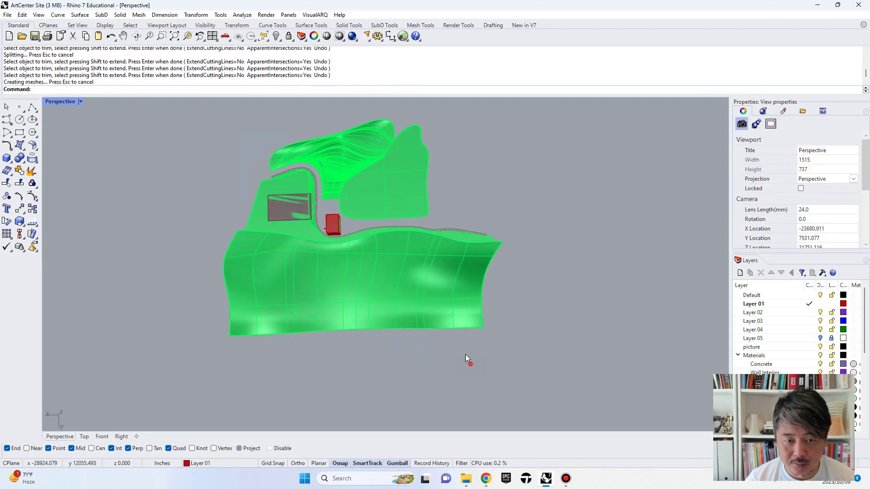
# Delete the leftover site surfaces and building piece outside the box
pyautogui.moveTo(383, 167); pyautogui.dragTo(381, 168)
pyautogui.press('Delete')
pyautogui.moveTo(317, 136); pyautogui.dragTo(264, 205)
pyautogui.press('Delete')
# Hide the cutting box and zoom all viewports to the remaining site section with its human figures
pyautogui.scroll(5, 356, 228)
pyautogui.click(356, 228)
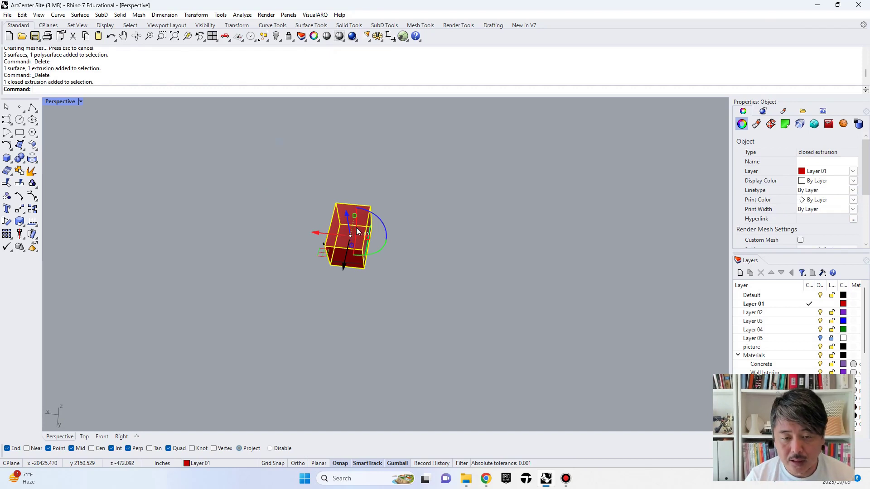
pyautogui.press('Return')
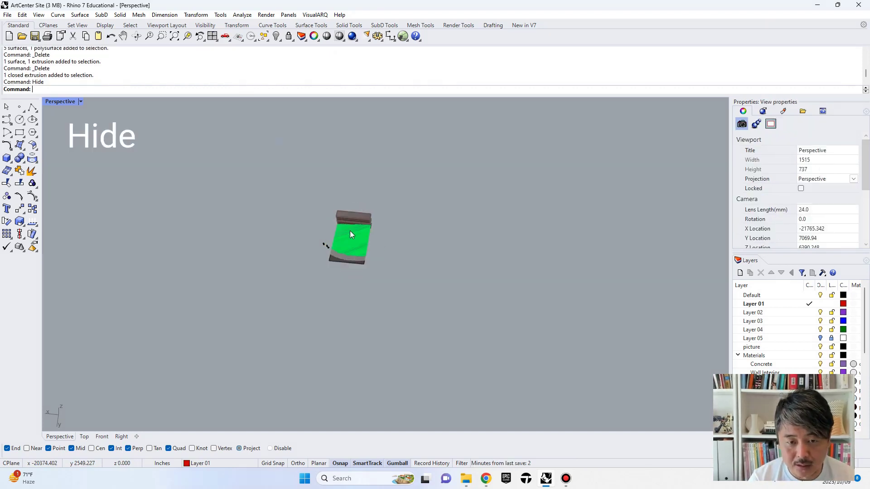
pyautogui.moveTo(227, 161); pyautogui.dragTo(466, 309)
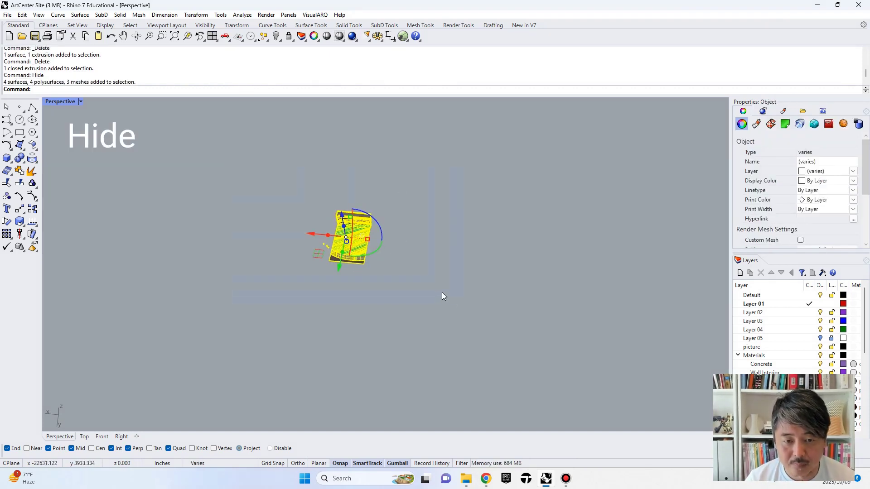
pyautogui.write('ZSA')
pyautogui.press('Return')
# Examine the site section from several angles, checking how the park slope runs through the building's lower part
pyautogui.click(565, 312)
pyautogui.moveTo(564, 313); pyautogui.dragTo(362, 279, button='right')
pyautogui.moveTo(473, 225); pyautogui.dragTo(489, 220, button='right')
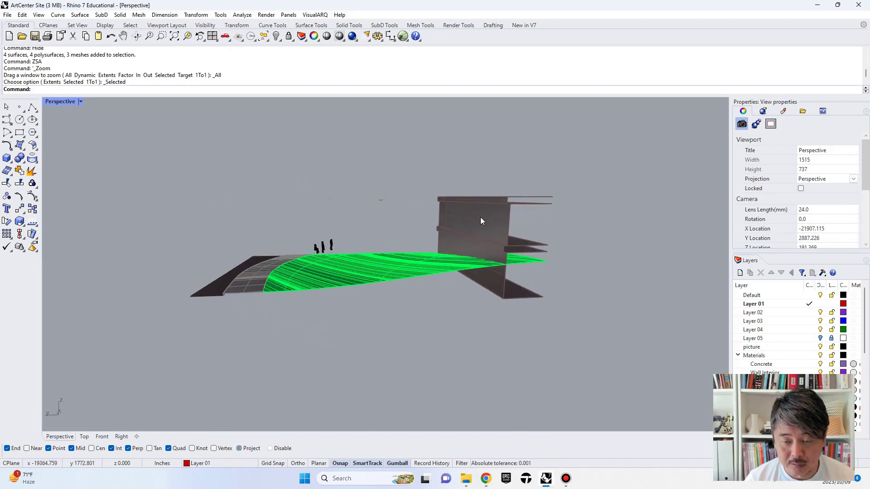
pyautogui.moveTo(461, 272); pyautogui.dragTo(393, 288, button='right')
pyautogui.click(438, 257)
pyautogui.click(583, 262)
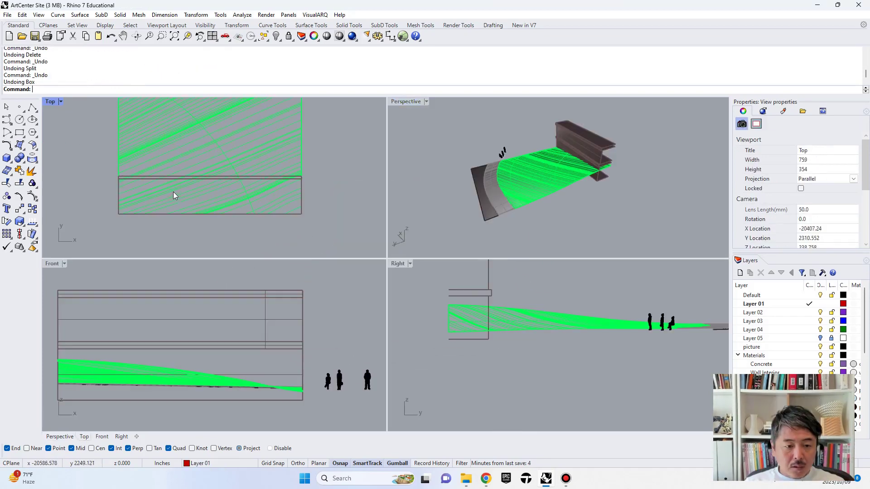
pyautogui.moveTo(130, 189); pyautogui.dragTo(224, 197, button='right')
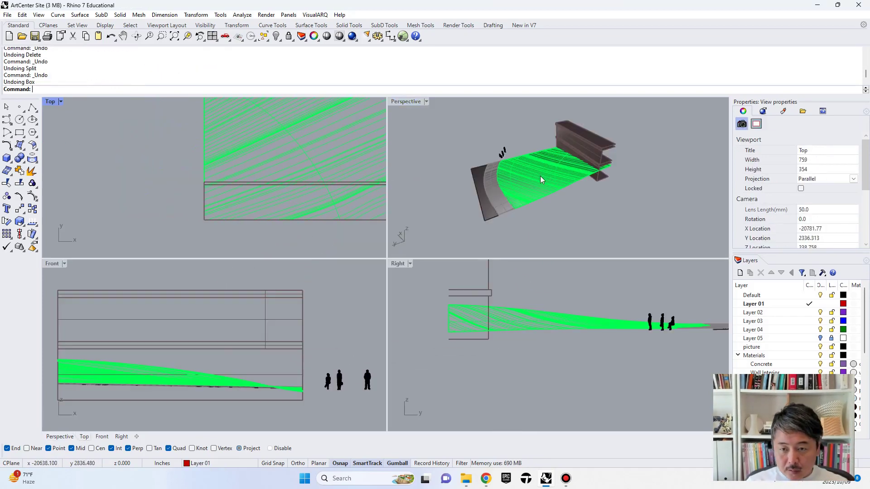
pyautogui.click(539, 178)
pyautogui.moveTo(538, 178); pyautogui.dragTo(631, 145, button='right')
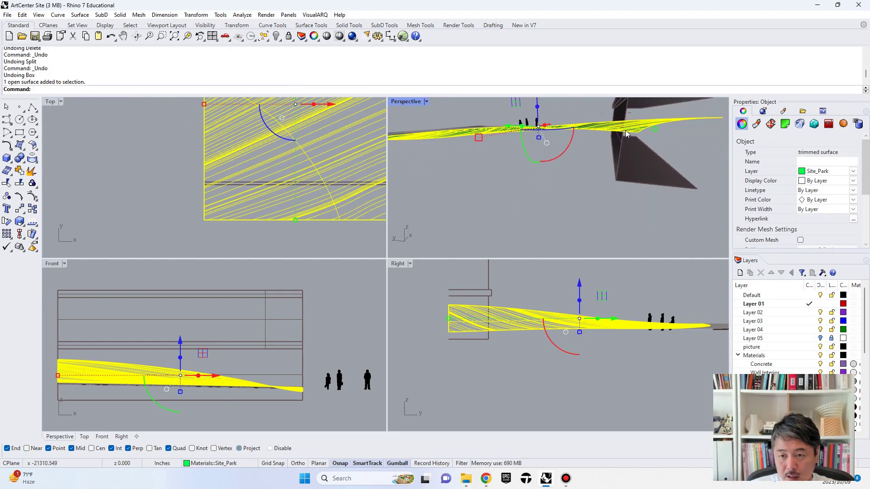
# Draw a straight polyline in the Top view along the building's wall, extending past the far edge of the slope
pyautogui.moveTo(201, 168); pyautogui.dragTo(165, 184, button='right')
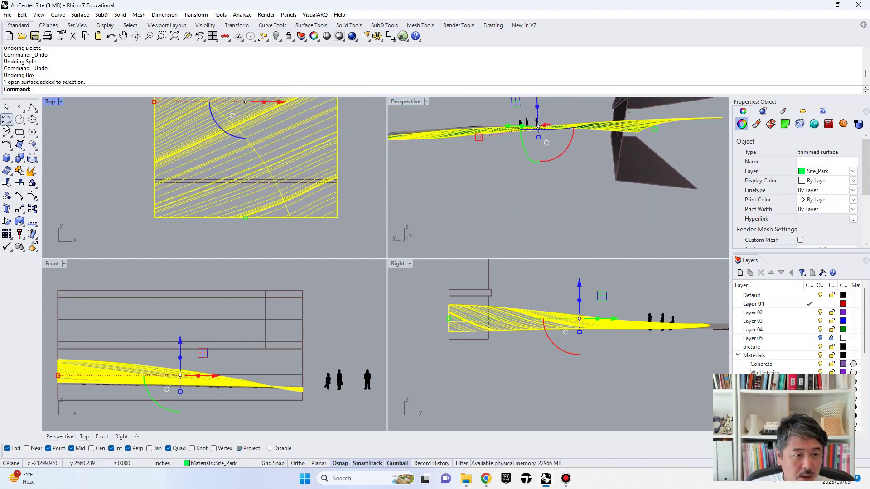
pyautogui.click(32, 107)
pyautogui.scroll(8, 183, 201)
pyautogui.click(114, 152)
pyautogui.scroll(-6, 301, 173)
pyautogui.moveTo(303, 175); pyautogui.dragTo(181, 184, button='right')
pyautogui.click(370, 171)
pyautogui.press('Return')
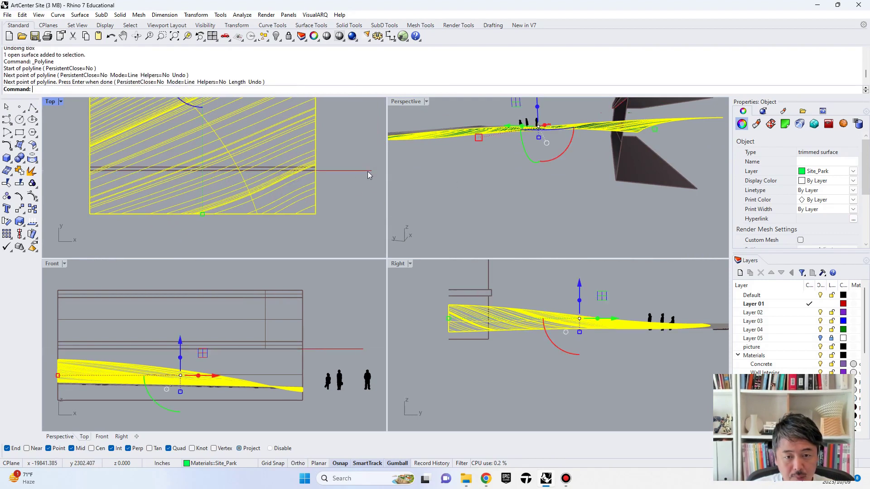
# Trim away the part of the park slope beneath the building, using the straight line as the cutter
pyautogui.write('Trim')
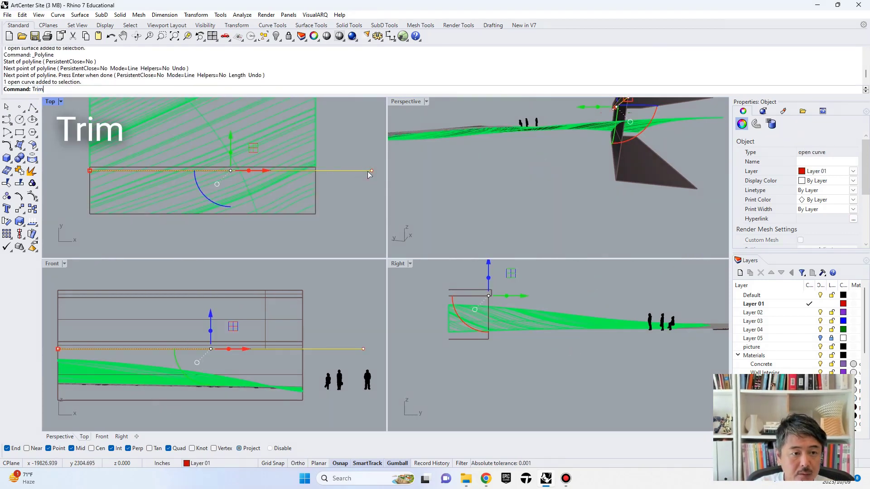
pyautogui.press('Return')
pyautogui.click(287, 206)
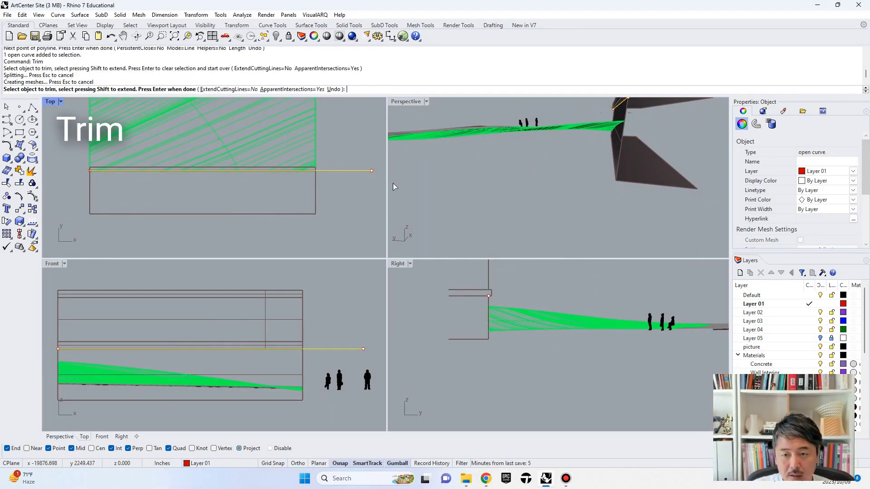
pyautogui.press('Return')
# Join the trimmed park slope and the adjoining sidewalk and road surfaces, four in all, into one polysurface
pyautogui.moveTo(562, 130); pyautogui.dragTo(647, 172, button='right')
pyautogui.scroll(-4, 596, 131)
pyautogui.click(622, 133)
pyautogui.moveTo(622, 136); pyautogui.dragTo(593, 177, button='right')
pyautogui.scroll(5, 485, 154)
pyautogui.keyDown('shift'); pyautogui.click(539, 160); pyautogui.keyUp('shift')
pyautogui.moveTo(539, 159); pyautogui.dragTo(523, 161, button='right')
pyautogui.keyDown('shift'); pyautogui.click(539, 163); pyautogui.keyUp('shift')
pyautogui.keyDown('shift'); pyautogui.click(488, 184); pyautogui.keyUp('shift')
pyautogui.moveTo(488, 184); pyautogui.dragTo(583, 189, button='right')
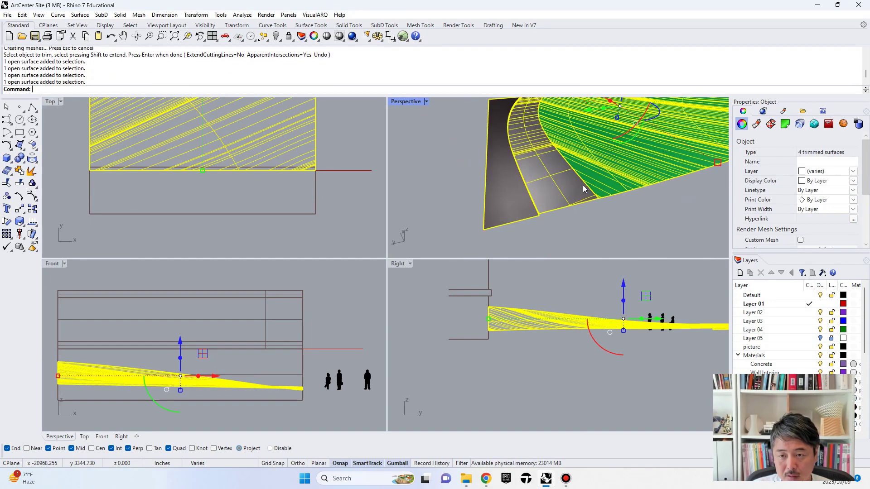
pyautogui.scroll(-6, 584, 189)
pyautogui.keyDown('shift'); pyautogui.moveTo(645, 171); pyautogui.dragTo(562, 165, button='right'); pyautogui.keyUp('shift')
pyautogui.scroll(3, 557, 165)
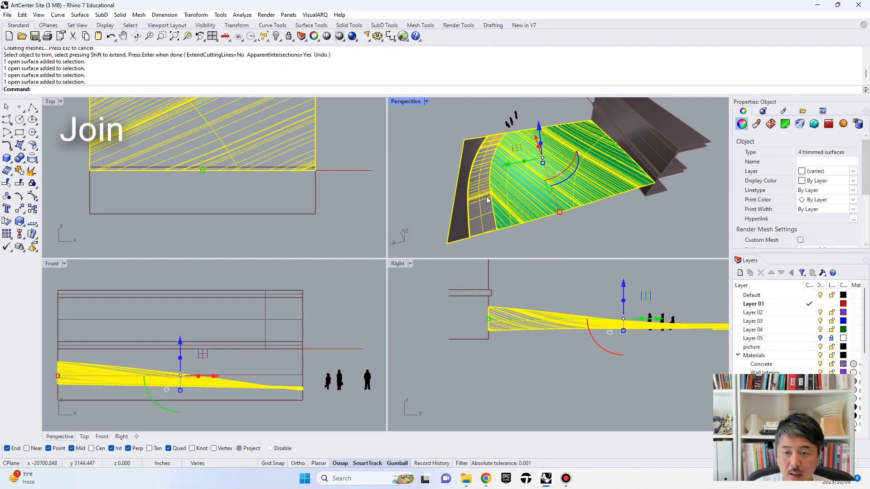
pyautogui.press('Return')
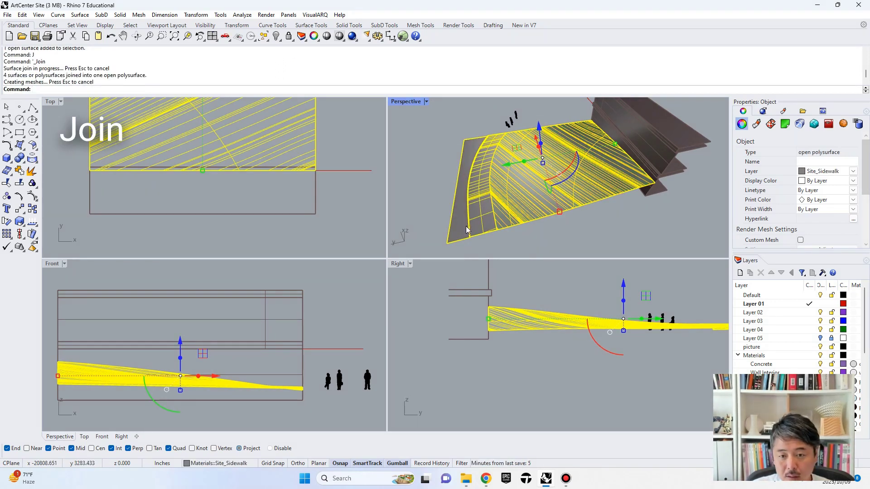
pyautogui.click(577, 226)
# Create a box over the joined ground's footprint up to the building wall, extending down to the wall's base
pyautogui.moveTo(544, 233); pyautogui.dragTo(566, 211, button='right')
pyautogui.moveTo(535, 197); pyautogui.dragTo(537, 159, button='right')
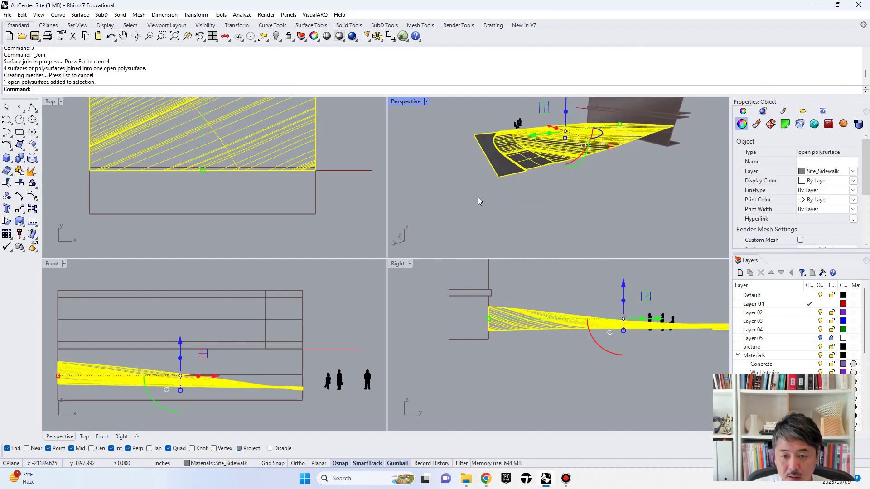
pyautogui.click(6, 158)
pyautogui.scroll(-6, 243, 184)
pyautogui.moveTo(243, 161); pyautogui.dragTo(285, 227, button='right')
pyautogui.scroll(-5, 282, 209)
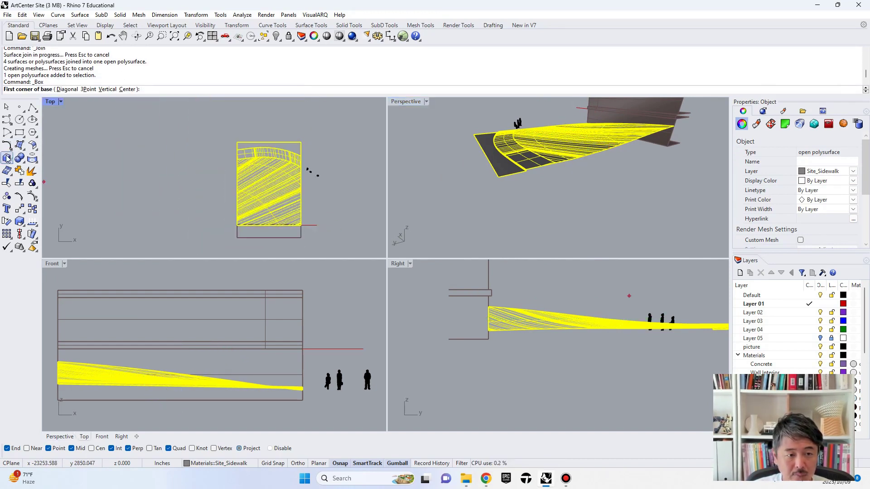
pyautogui.click(237, 142)
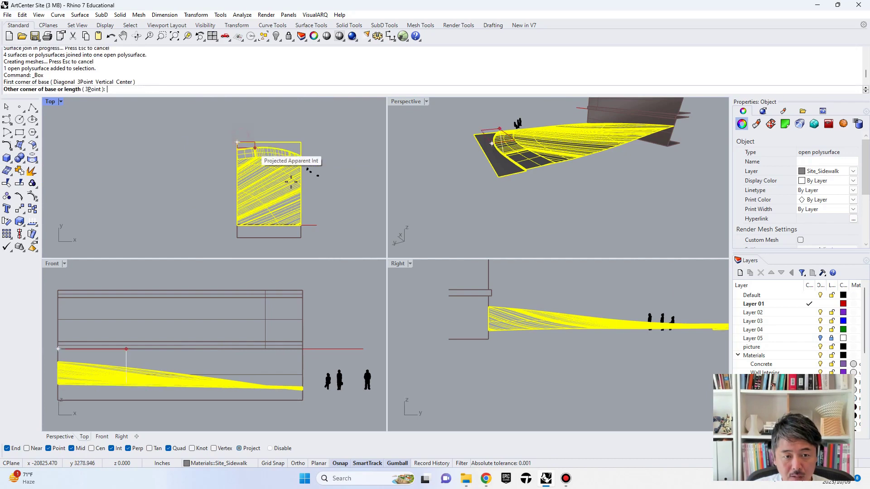
pyautogui.scroll(8, 276, 226)
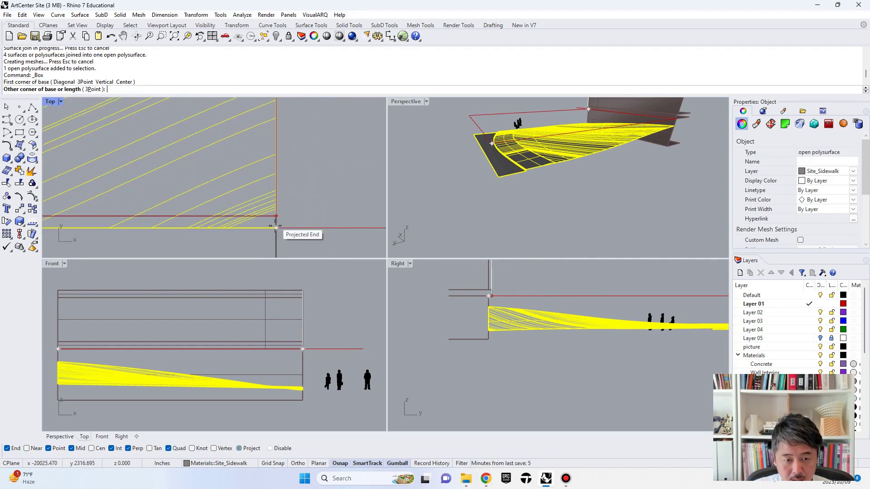
pyautogui.click(275, 222)
pyautogui.click(488, 337)
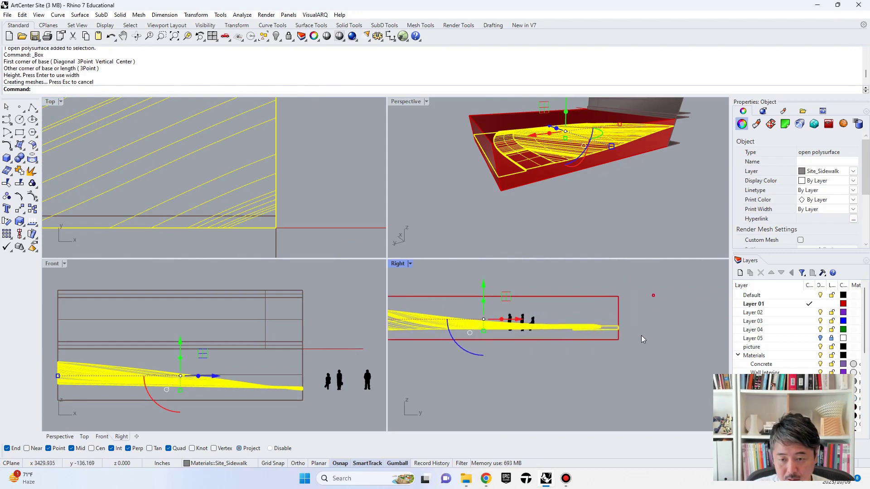
# Split the new box with the joined ground polysurface and delete the upper piece
pyautogui.click(585, 203)
pyautogui.moveTo(585, 203); pyautogui.dragTo(572, 181, button='right')
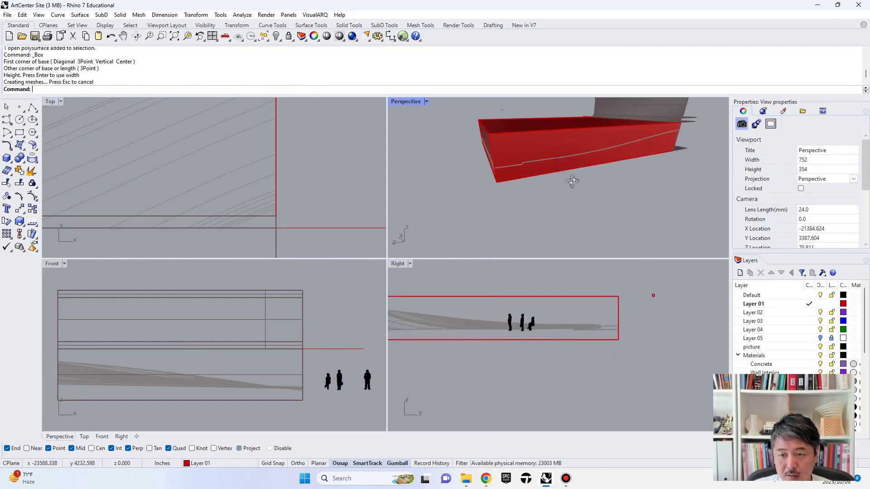
pyautogui.click(558, 137)
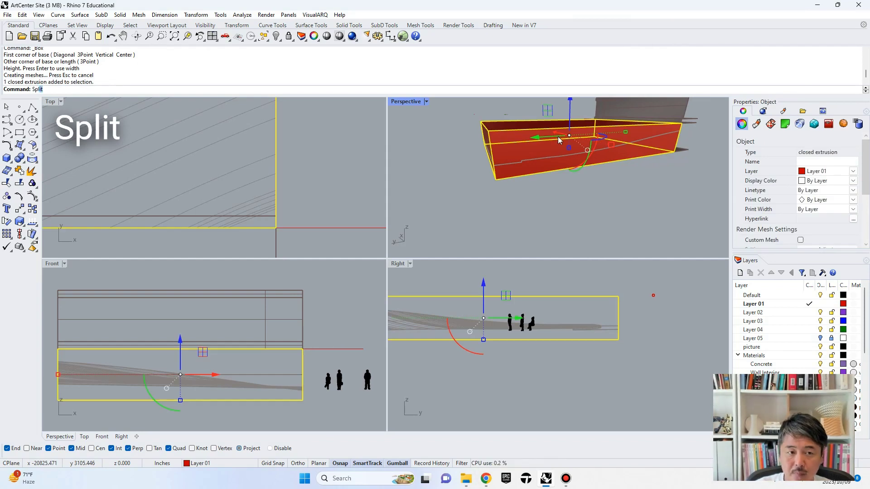
pyautogui.press('Return')
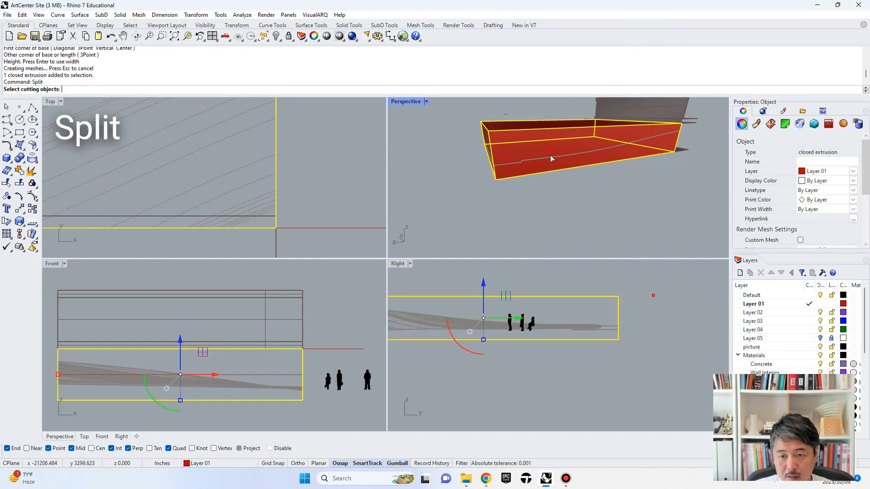
pyautogui.click(550, 158)
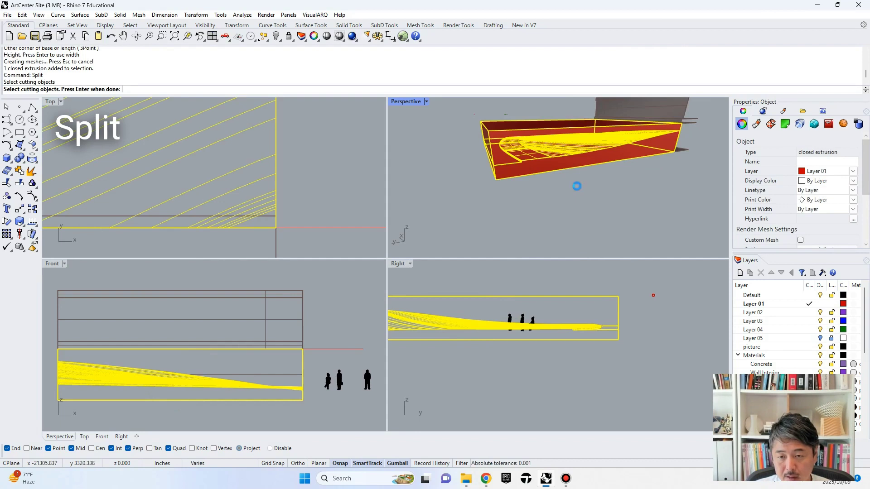
pyautogui.press('Return')
pyautogui.press('Escape')
pyautogui.click(512, 136)
pyautogui.press('Delete')
# Join the ground polysurface with the remaining lower box piece to form one closed solid
pyautogui.moveTo(562, 139); pyautogui.dragTo(537, 165, button='right')
pyautogui.click(537, 165)
pyautogui.scroll(3, 599, 156)
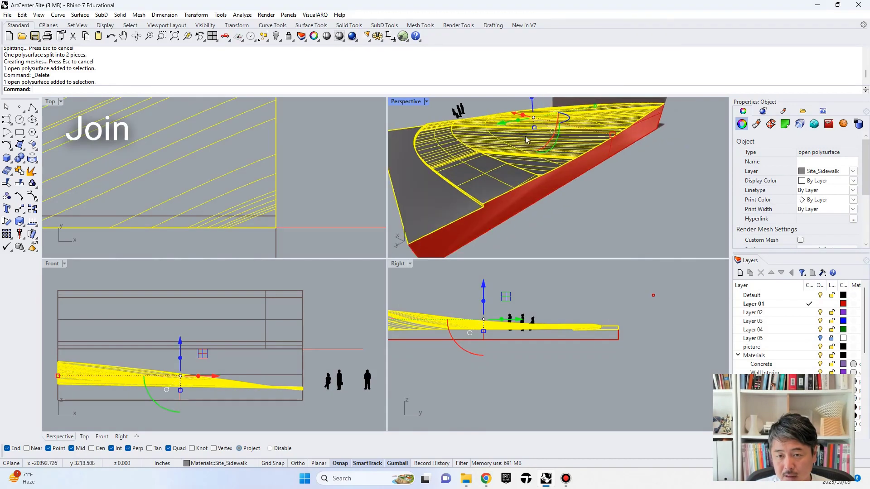
pyautogui.keyDown('shift'); pyautogui.click(568, 173); pyautogui.keyUp('shift')
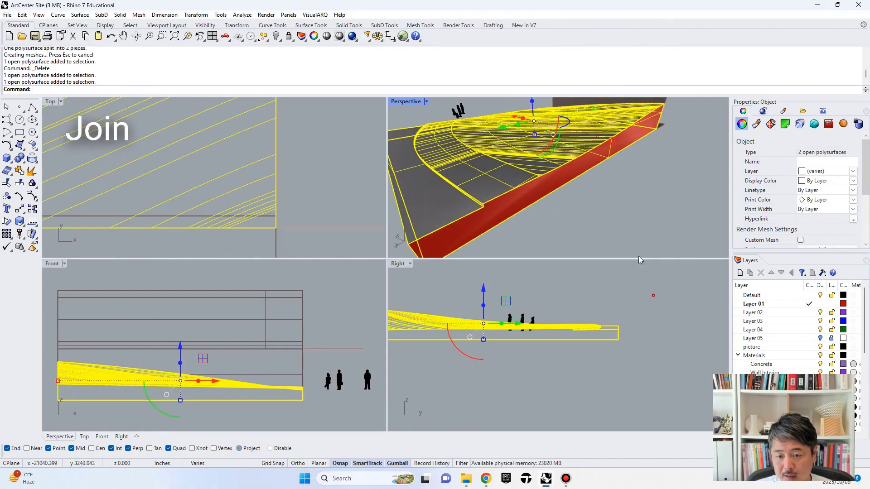
pyautogui.write('j')
pyautogui.press('Return')
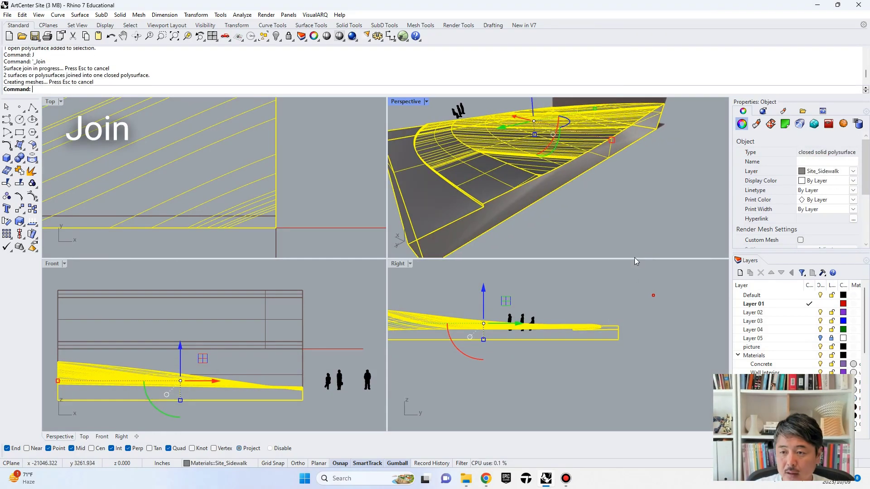
pyautogui.press('Escape')
pyautogui.scroll(-4, 590, 150)
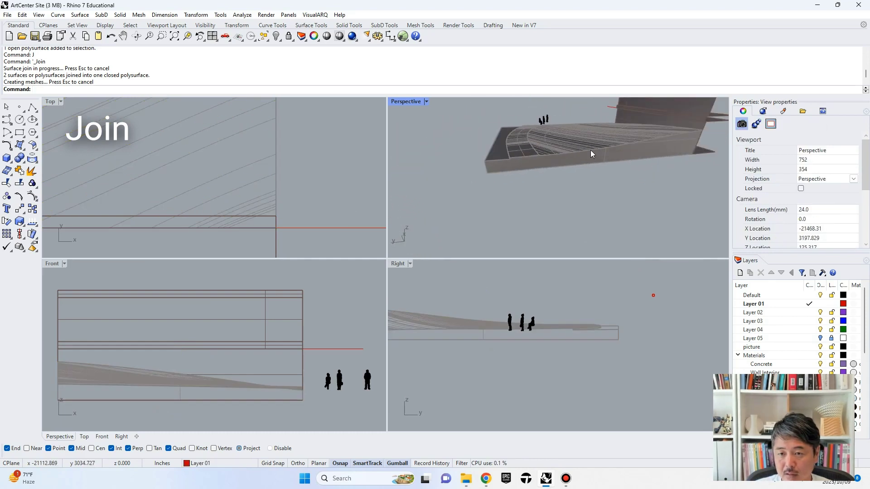
pyautogui.click(592, 152)
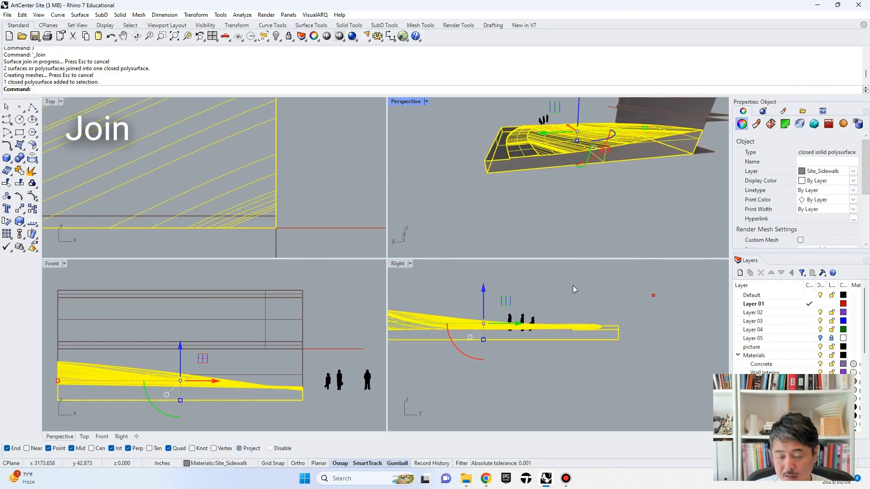
pyautogui.click(618, 194)
# Create a layer named Topo Lines, colour it green, and move the closed ground solid onto it
pyautogui.moveTo(521, 167); pyautogui.dragTo(540, 165, button='right')
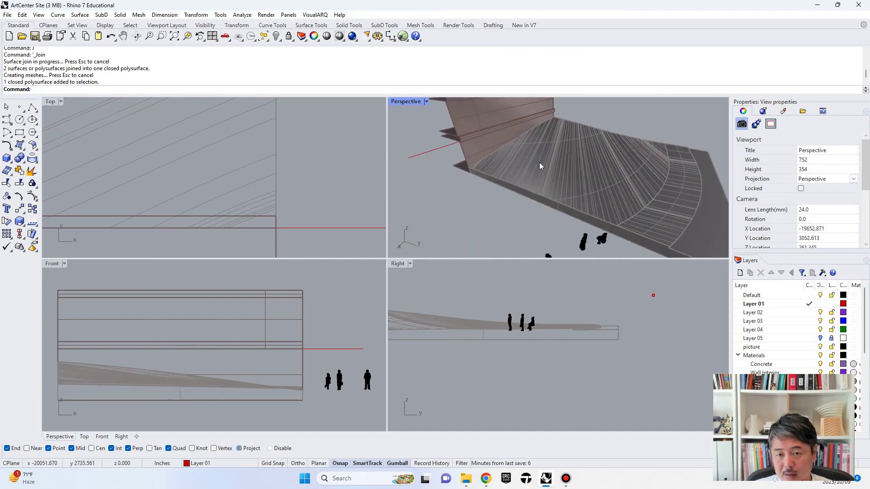
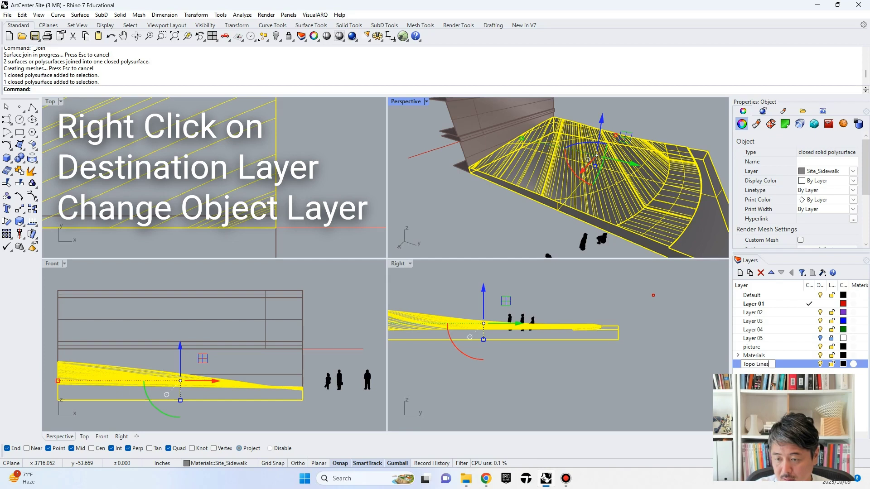
pyautogui.click(844, 364)
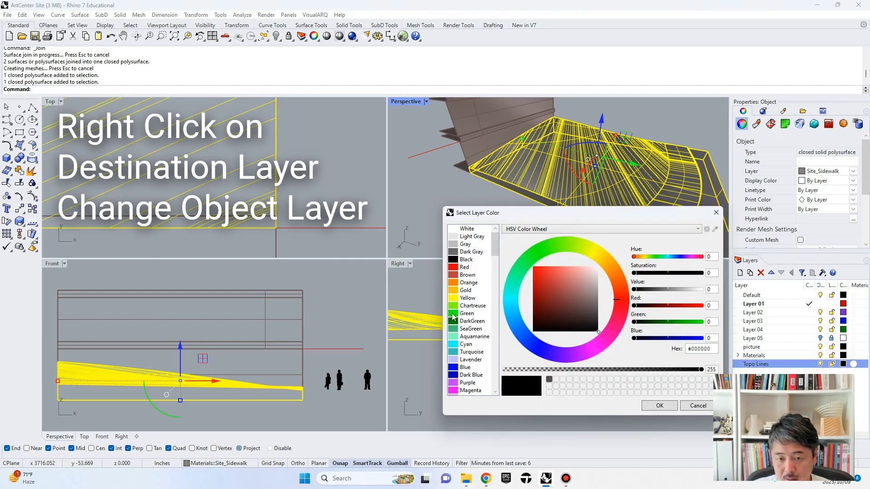
pyautogui.click(454, 314)
pyautogui.click(659, 406)
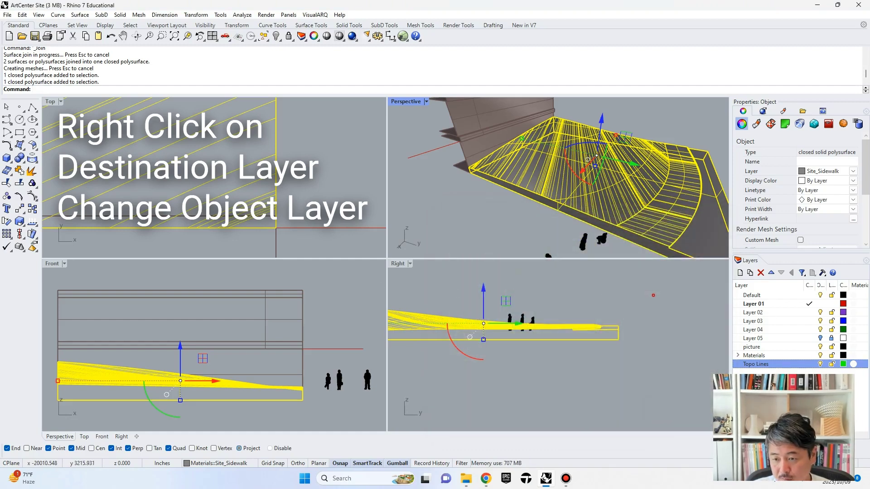
pyautogui.rightClick(765, 366)
pyautogui.click(784, 323)
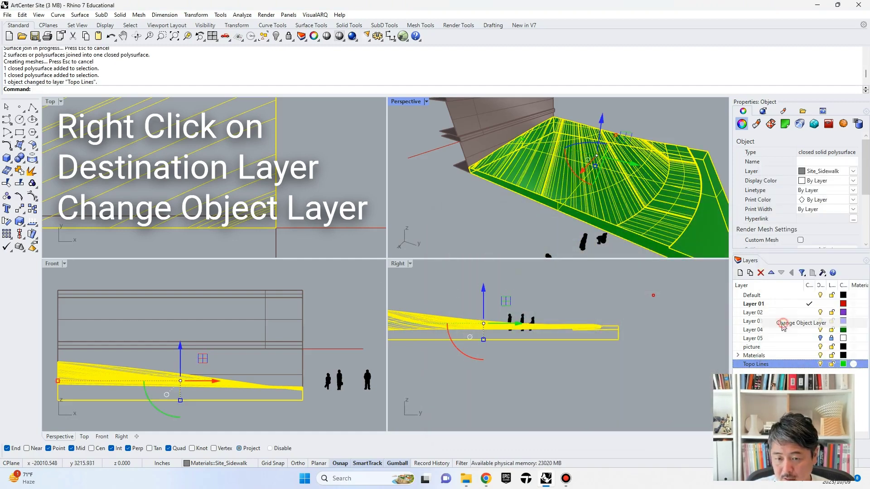
# Contour the ground solid vertically from its base corner with a distance of 12" between contours
pyautogui.scroll(-6, 654, 318)
pyautogui.moveTo(512, 337); pyautogui.dragTo(529, 349, button='right')
pyautogui.scroll(6, 527, 329)
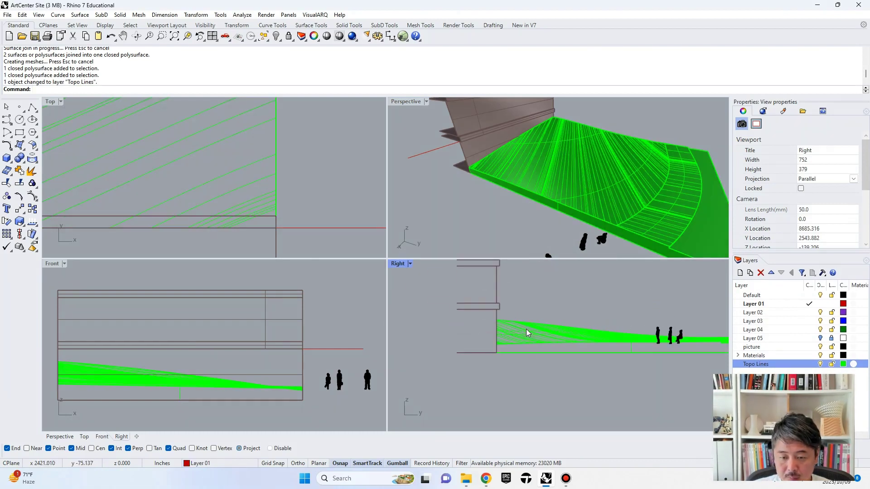
pyautogui.click(531, 326)
pyautogui.moveTo(670, 318); pyautogui.dragTo(597, 320, button='right')
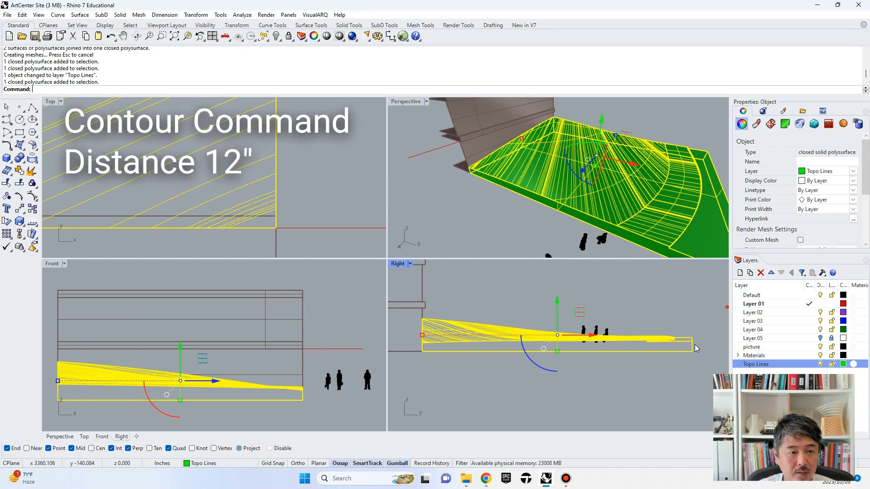
pyautogui.write('Contour')
pyautogui.press('Return')
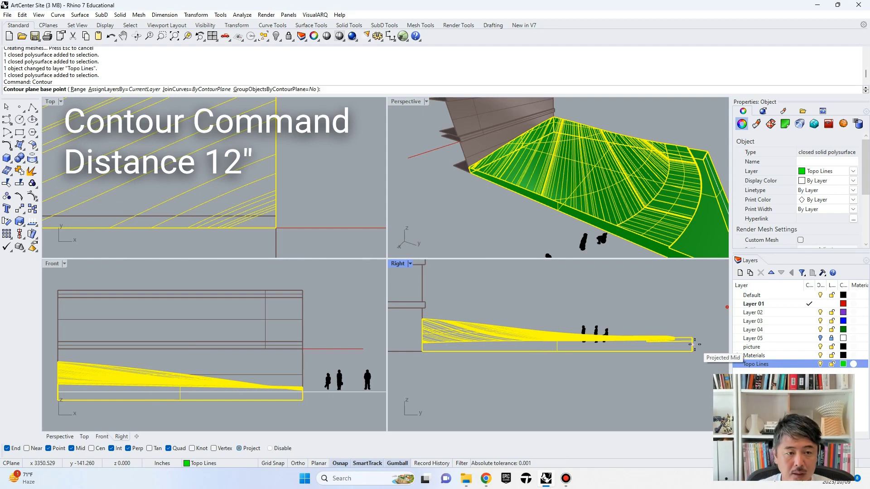
pyautogui.scroll(4, 696, 349)
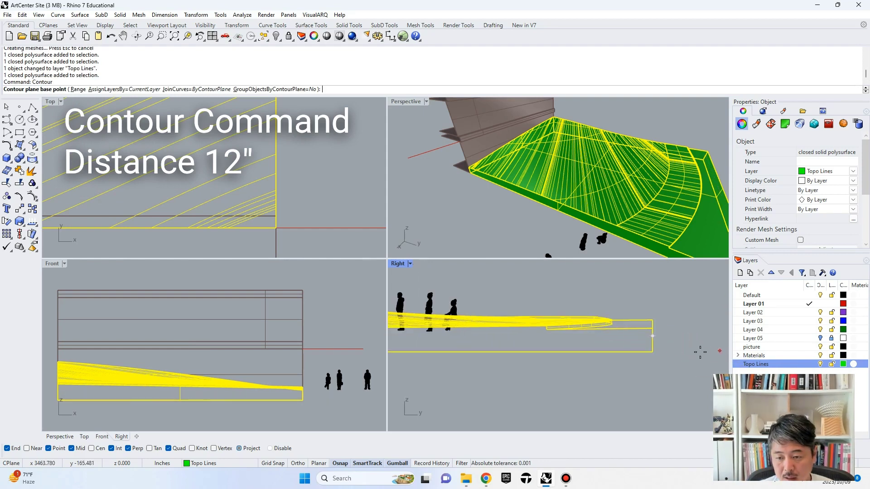
pyautogui.click(652, 352)
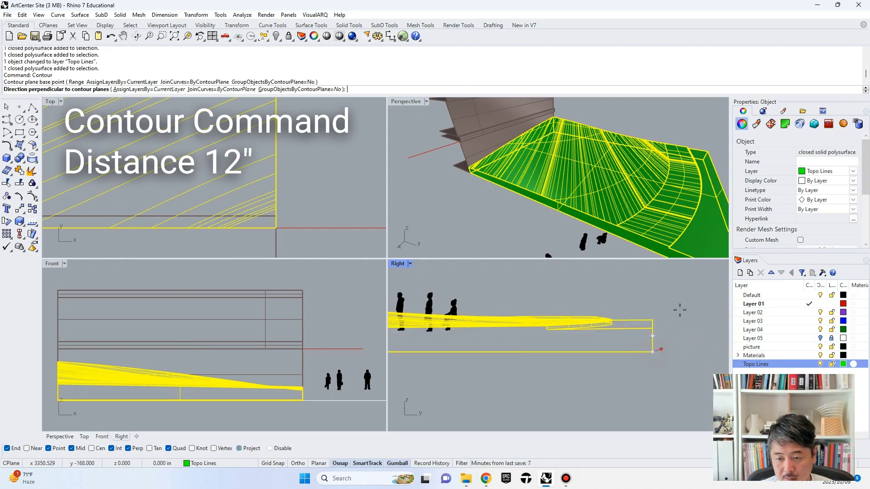
pyautogui.click(658, 279)
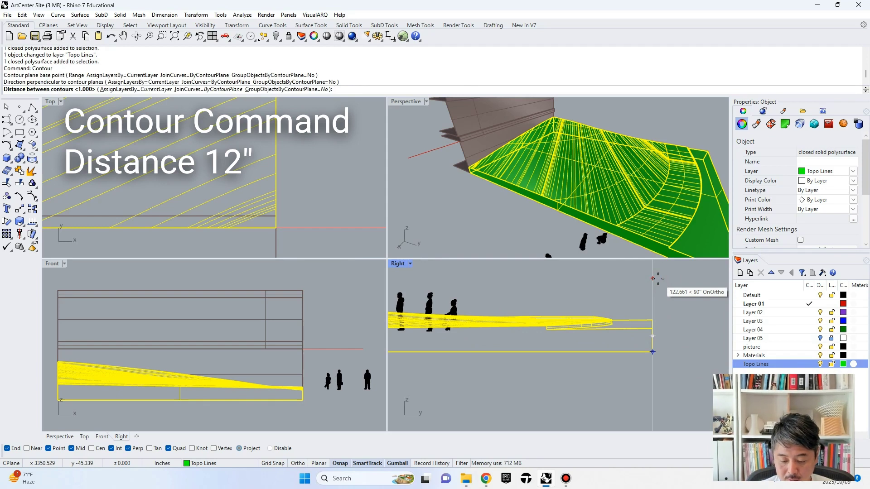
pyautogui.write('12"')
pyautogui.press('Return')
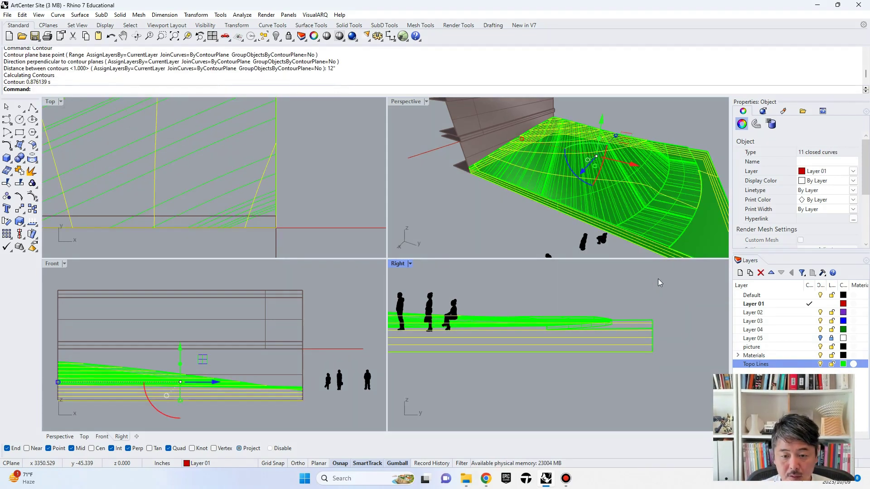
# Hide the closed ground solid to isolate the contour curves
pyautogui.scroll(-3, 635, 333)
pyautogui.moveTo(420, 338); pyautogui.dragTo(564, 347, button='right')
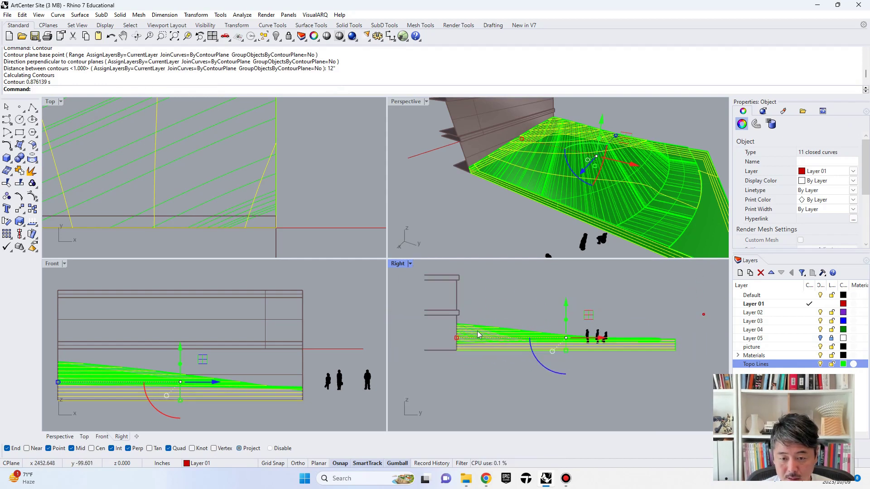
pyautogui.moveTo(700, 222); pyautogui.dragTo(652, 214, button='right')
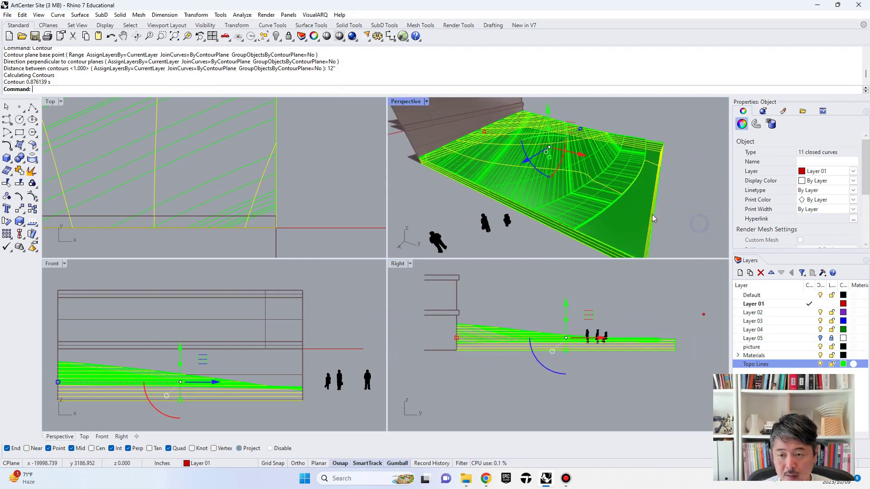
pyautogui.click(628, 218)
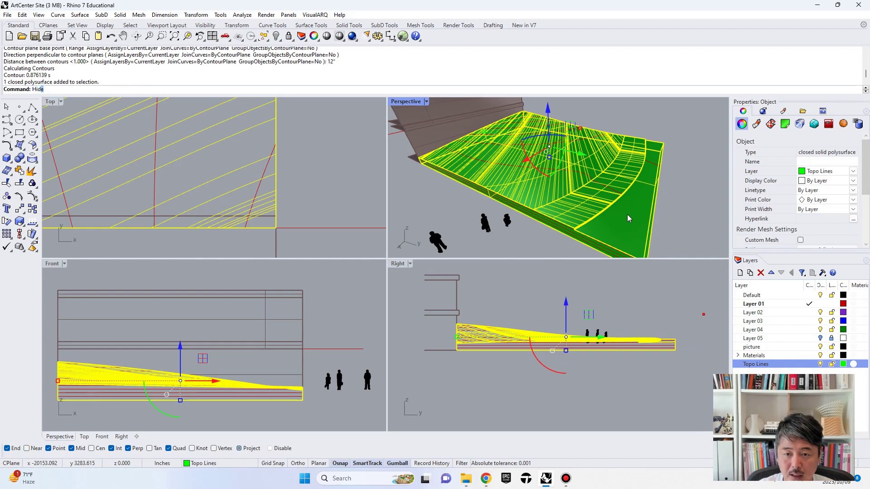
pyautogui.hotkey('ctrl', 'h')
# Select all the contour curves and extrude them 12 inches downward as solid terrain layers
pyautogui.moveTo(650, 208); pyautogui.dragTo(540, 235, button='right')
pyautogui.scroll(-6, 507, 197)
pyautogui.scroll(5, 571, 222)
pyautogui.moveTo(594, 215); pyautogui.dragTo(544, 250)
pyautogui.moveTo(543, 250); pyautogui.dragTo(542, 118, button='right')
pyautogui.moveTo(535, 165); pyautogui.dragTo(534, 156)
pyautogui.scroll(-3, 535, 156)
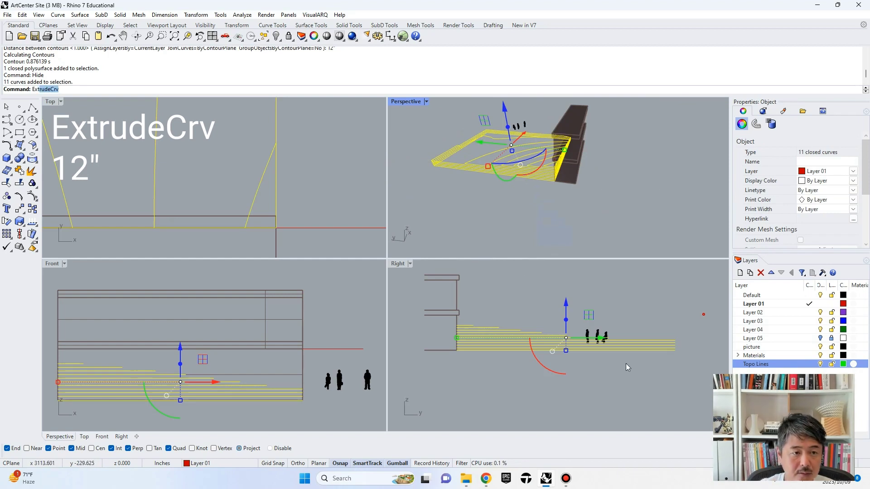
pyautogui.press('Return')
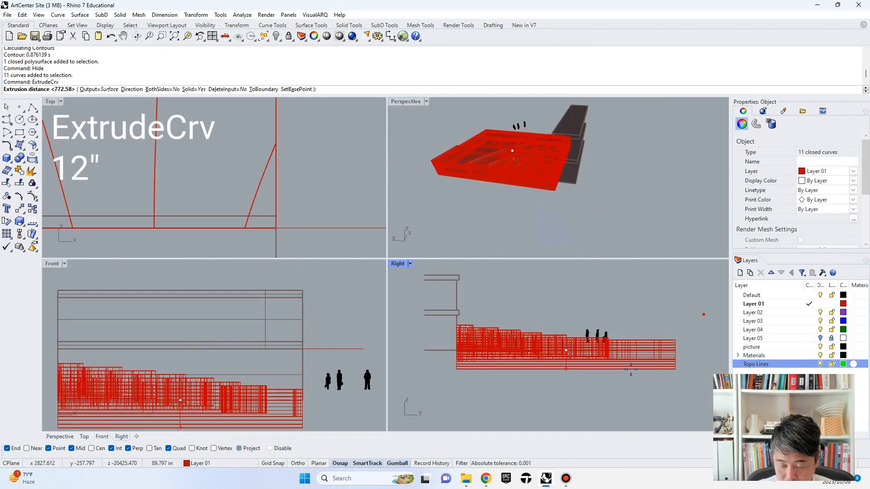
pyautogui.write('12')
pyautogui.press('Return')
# Bring back only the hidden green ground solid with ShowSelected
pyautogui.click(604, 211)
pyautogui.moveTo(441, 203); pyautogui.dragTo(638, 129, button='right')
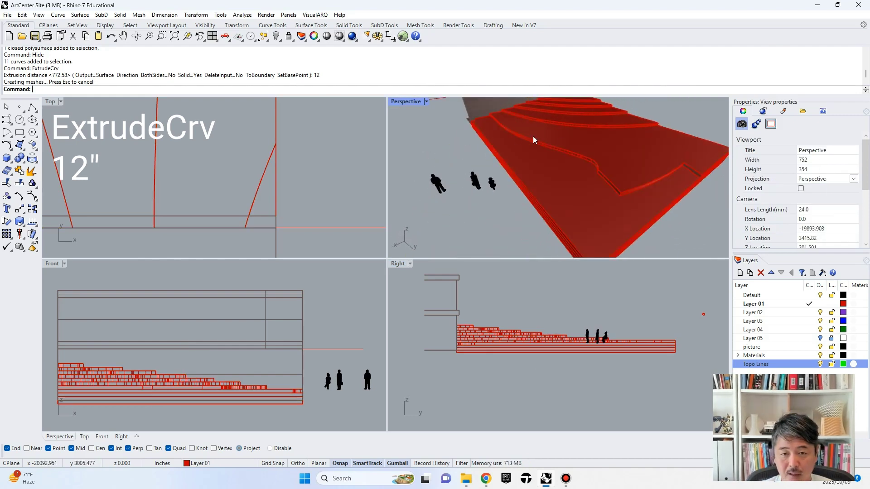
pyautogui.scroll(-5, 673, 179)
pyautogui.moveTo(673, 180); pyautogui.dragTo(633, 129, button='right')
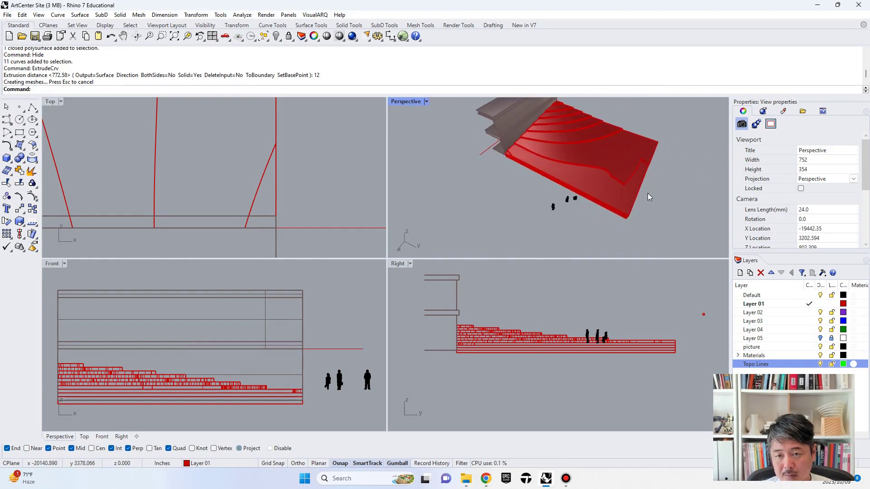
pyautogui.moveTo(643, 181); pyautogui.dragTo(577, 182, button='right')
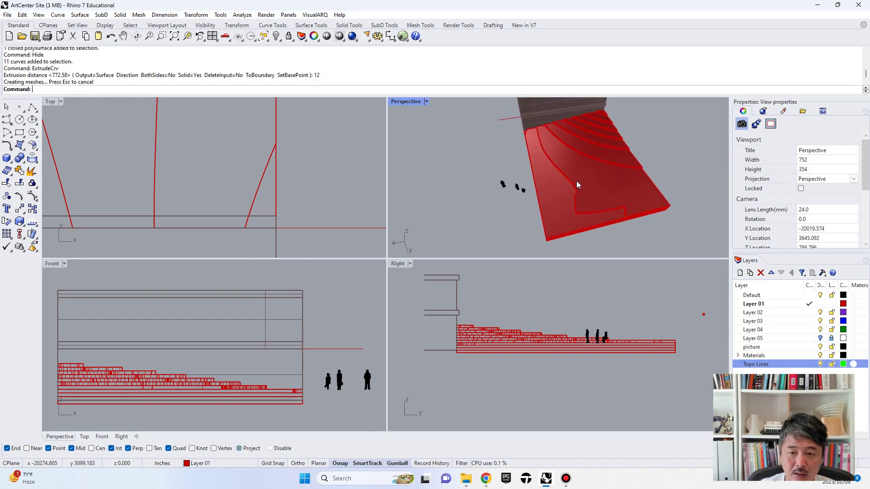
pyautogui.write('ShowSelected')
pyautogui.press('Return')
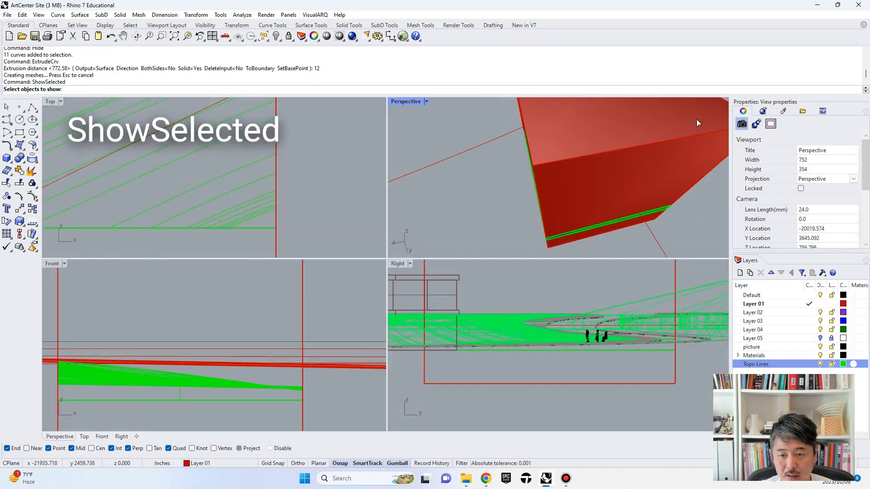
pyautogui.click(593, 193)
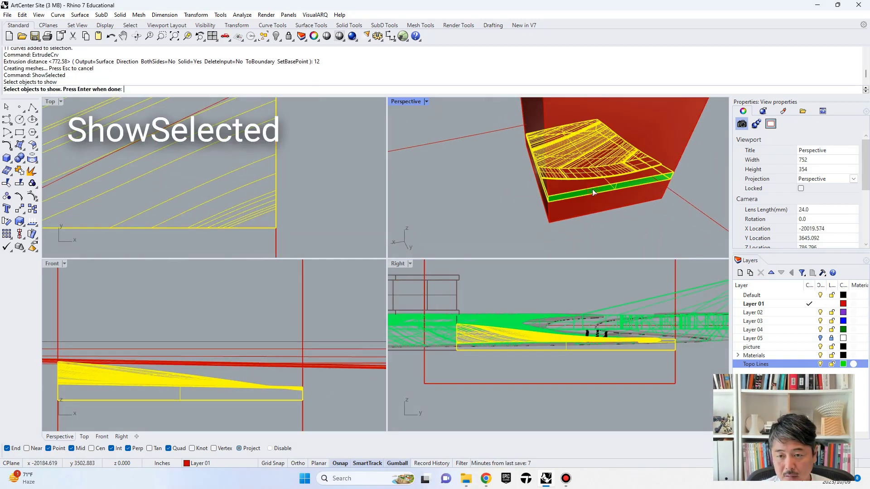
pyautogui.rightClick(593, 192)
# Duplicate the two long curved edges bounding the sidewalk band on the ground solid with DupEdge
pyautogui.click(351, 175)
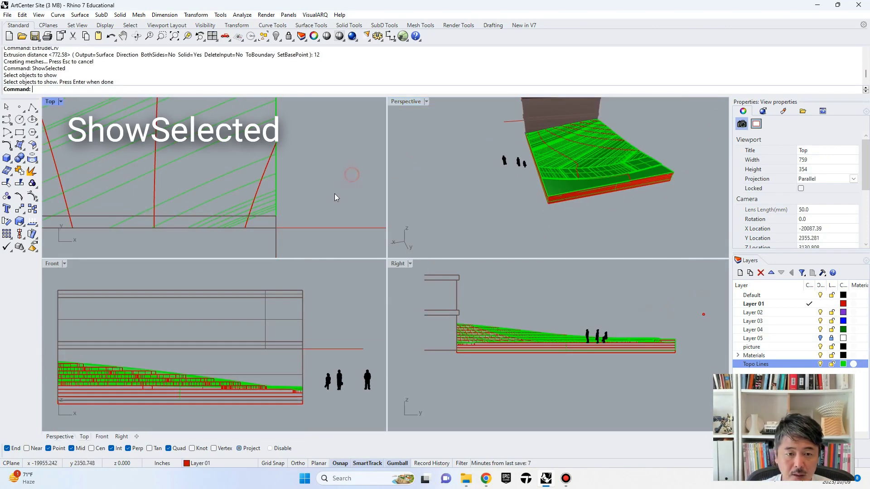
pyautogui.scroll(-19, 331, 197)
pyautogui.moveTo(325, 154); pyautogui.dragTo(322, 184, button='right')
pyautogui.scroll(6, 271, 121)
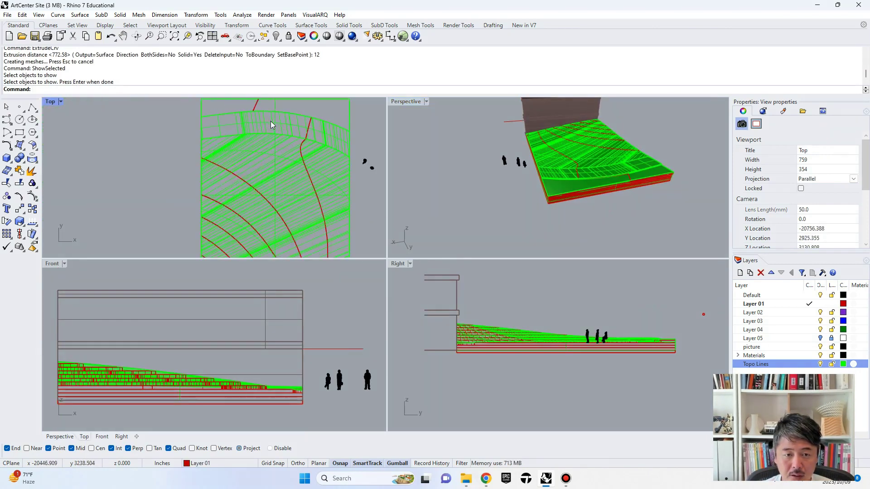
pyautogui.click(261, 144)
pyautogui.scroll(-2, 261, 144)
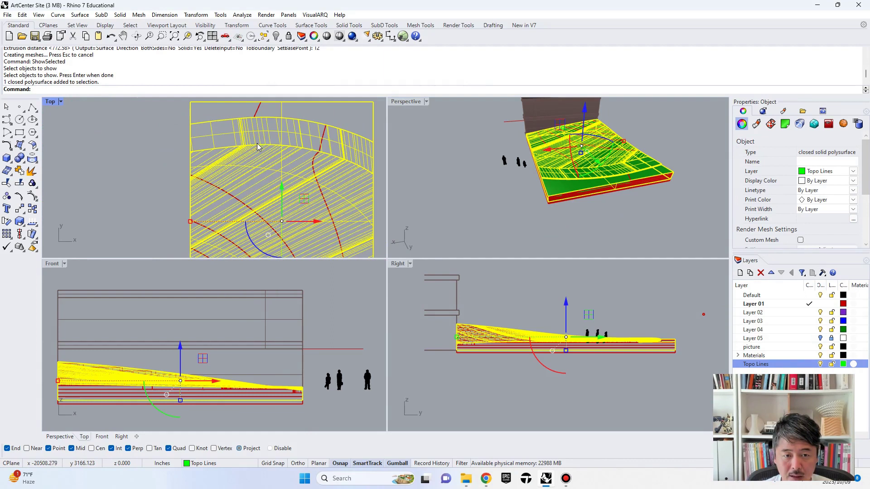
pyautogui.click(684, 198)
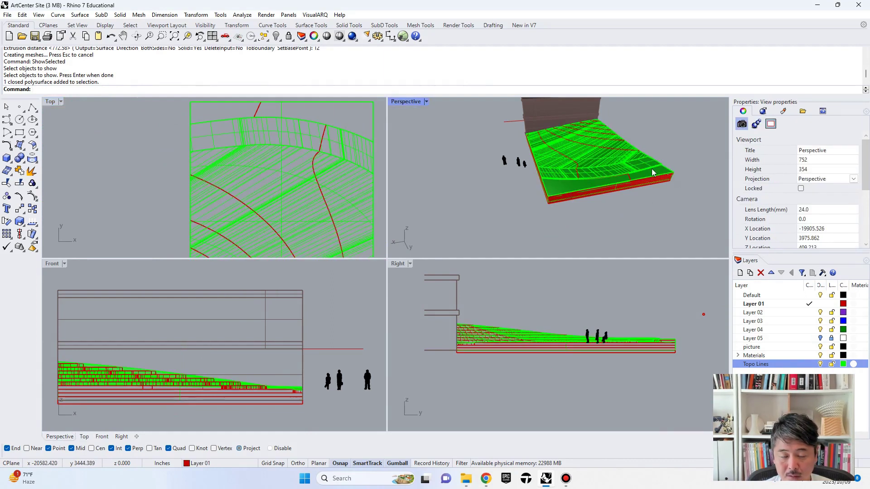
pyautogui.scroll(8, 586, 170)
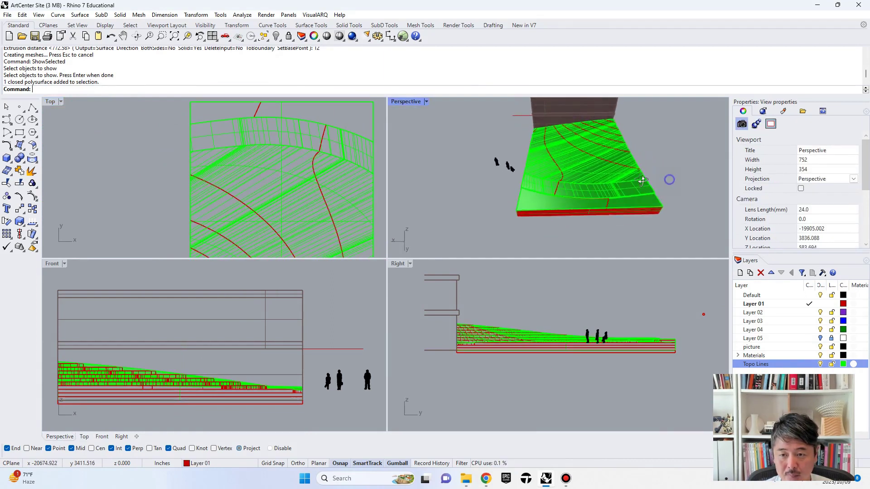
pyautogui.moveTo(612, 204); pyautogui.dragTo(589, 183, button='right')
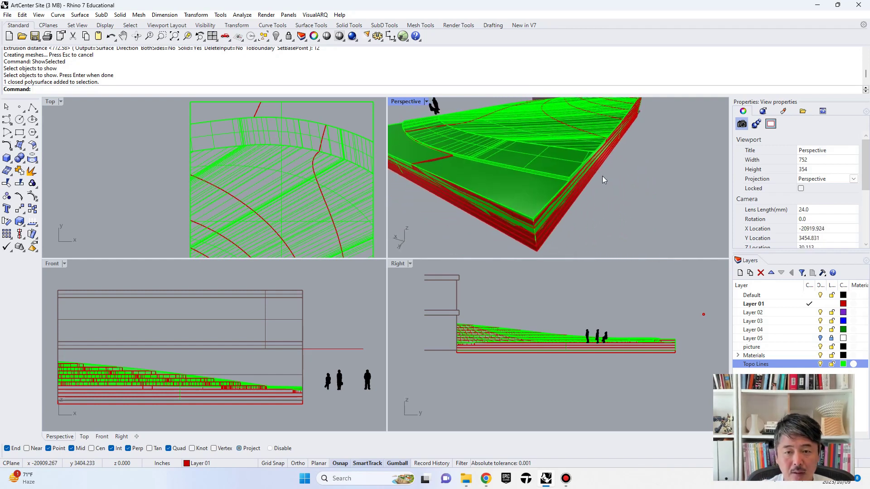
pyautogui.write('Dup')
pyautogui.press('Return')
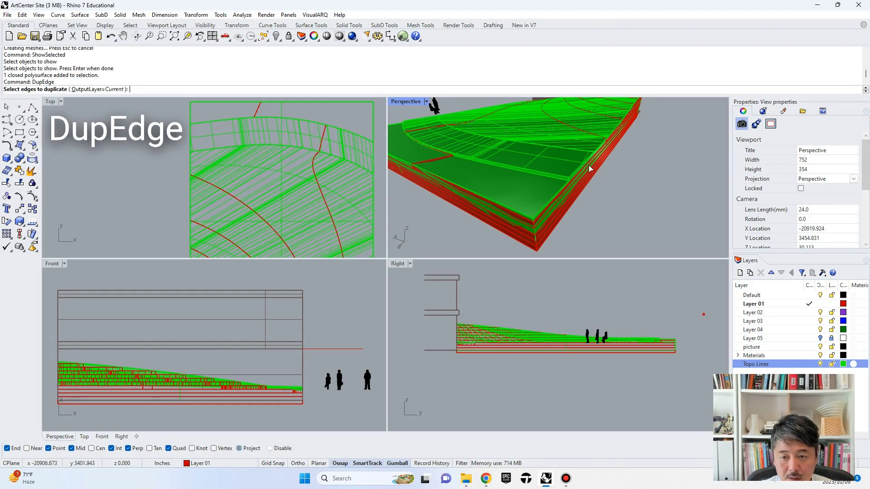
pyautogui.click(545, 173)
pyautogui.scroll(3, 486, 160)
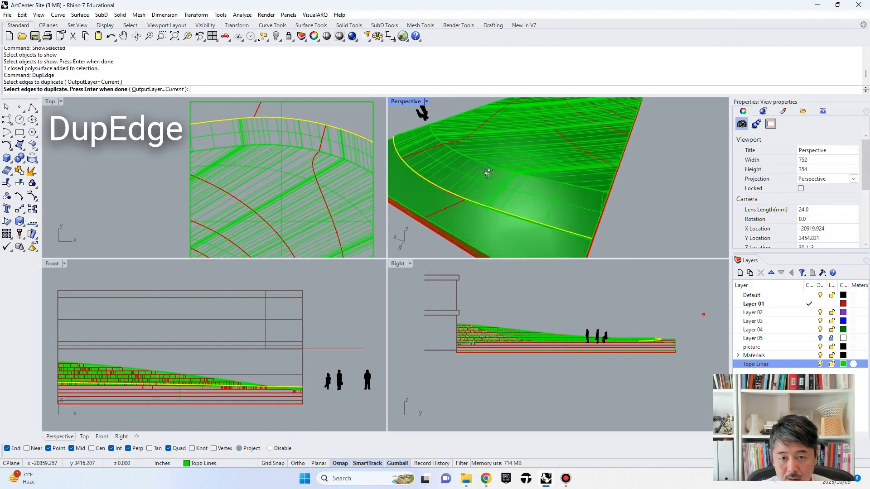
pyautogui.click(513, 178)
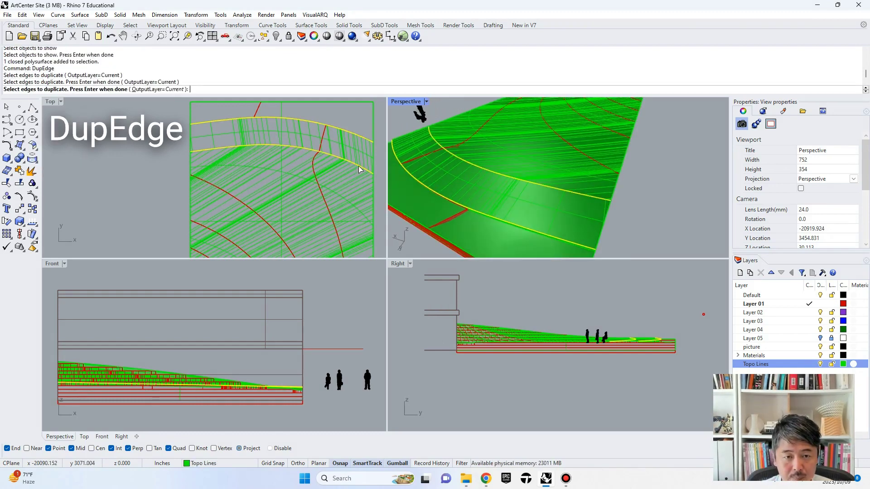
pyautogui.press('Return')
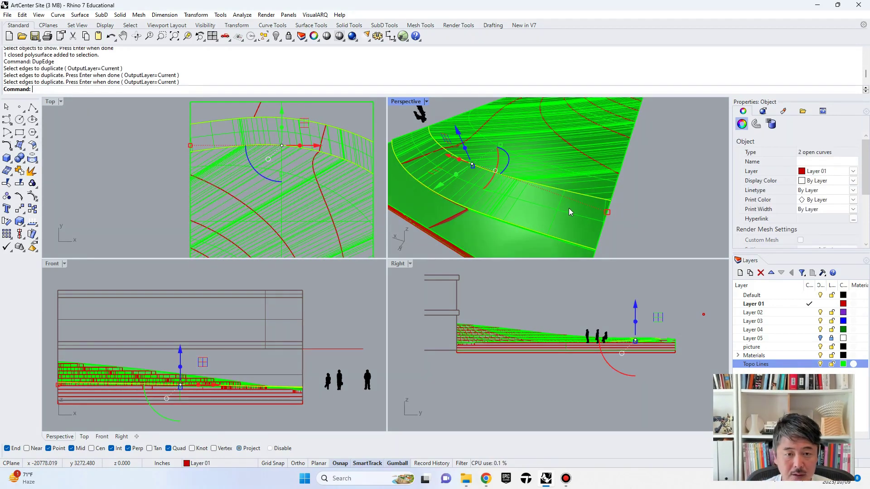
# Hide the green ground solid again, keeping the stepped layers and the duplicated sidewalk edges in view
pyautogui.scroll(-5, 569, 208)
pyautogui.scroll(5, 534, 190)
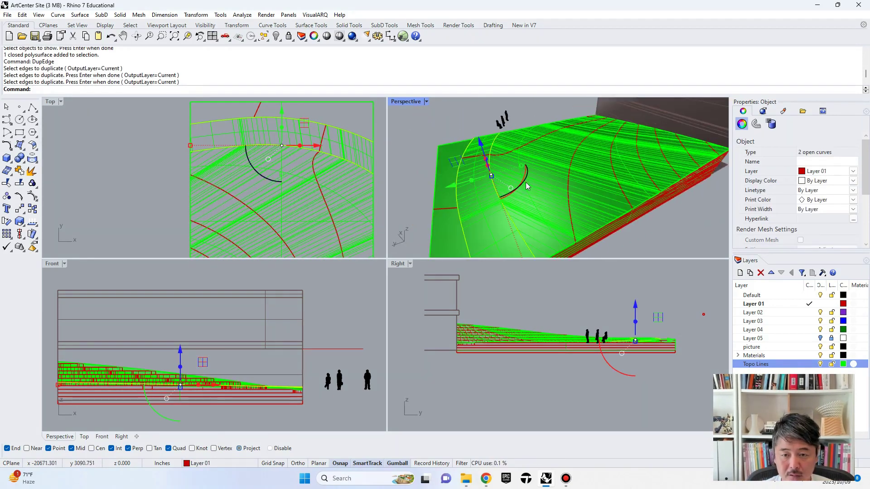
pyautogui.click(545, 197)
pyautogui.write('Hide')
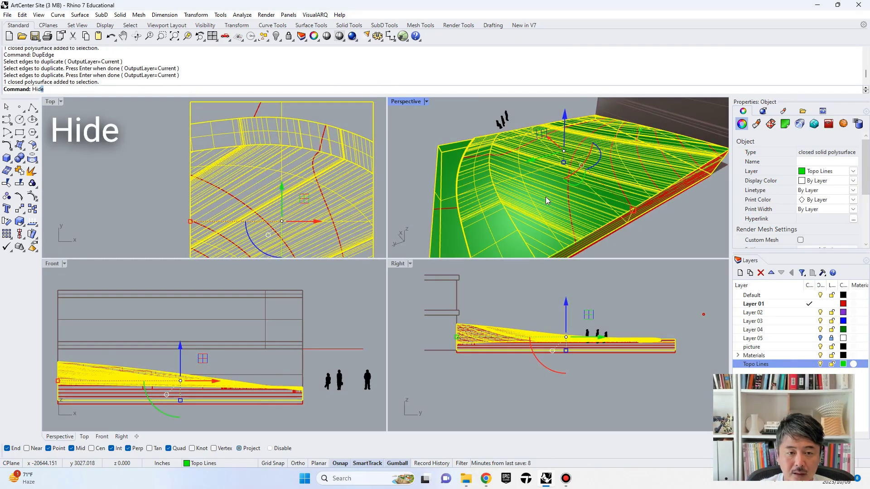
pyautogui.press('Return')
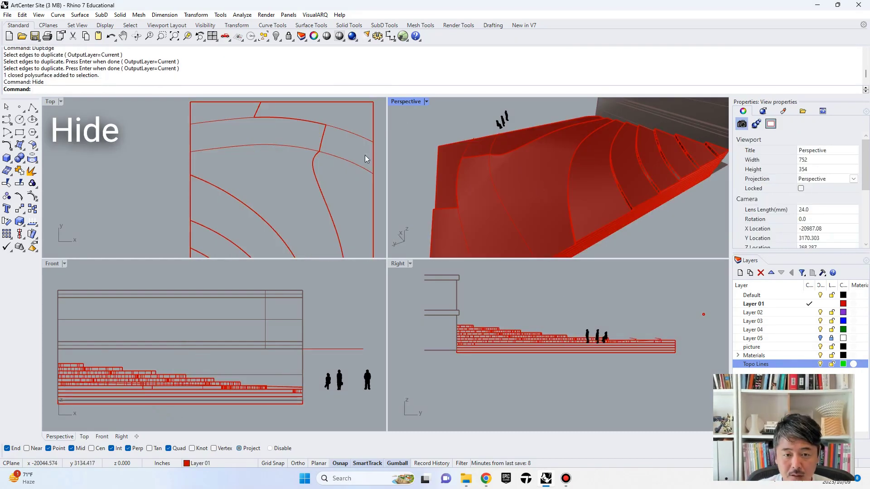
# Examine where the two sidewalk edge curves cross the upper terrain layers
pyautogui.click(360, 163)
pyautogui.keyDown('shift'); pyautogui.click(359, 133); pyautogui.keyUp('shift')
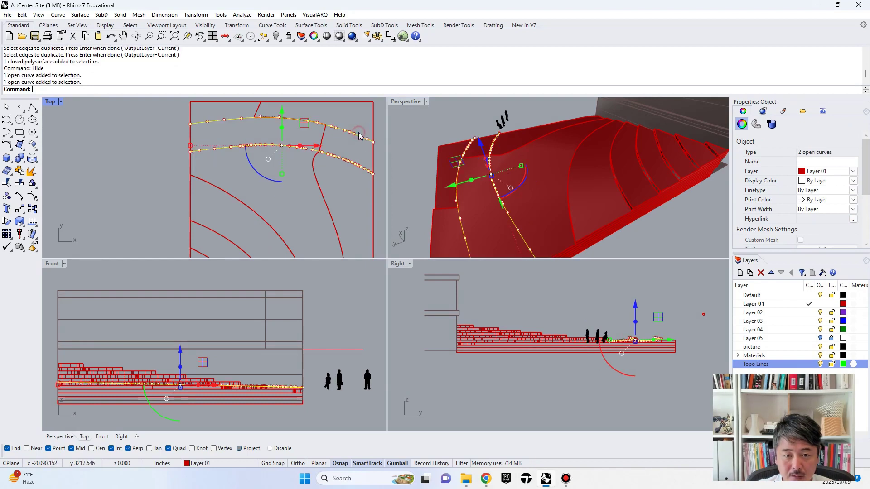
pyautogui.moveTo(594, 166); pyautogui.dragTo(628, 173, button='right')
pyautogui.click(551, 164)
pyautogui.press('Escape')
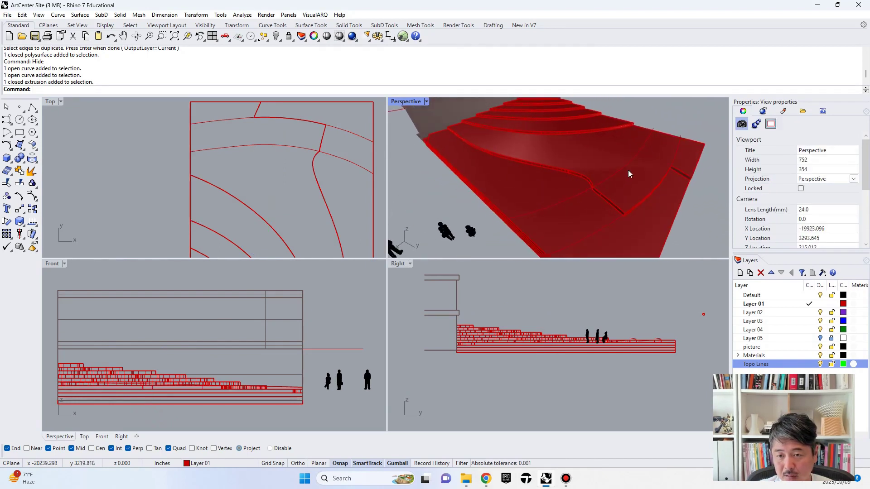
pyautogui.moveTo(657, 140); pyautogui.dragTo(631, 172, button='right')
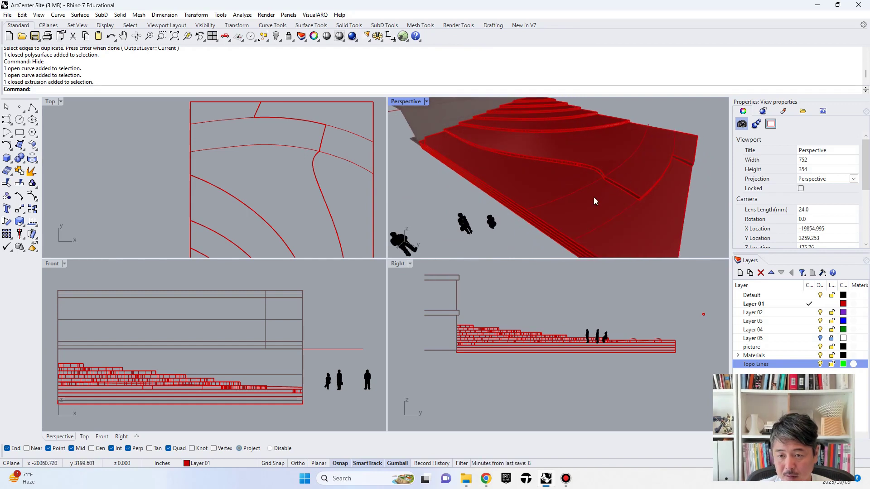
pyautogui.moveTo(596, 200); pyautogui.dragTo(610, 183, button='right')
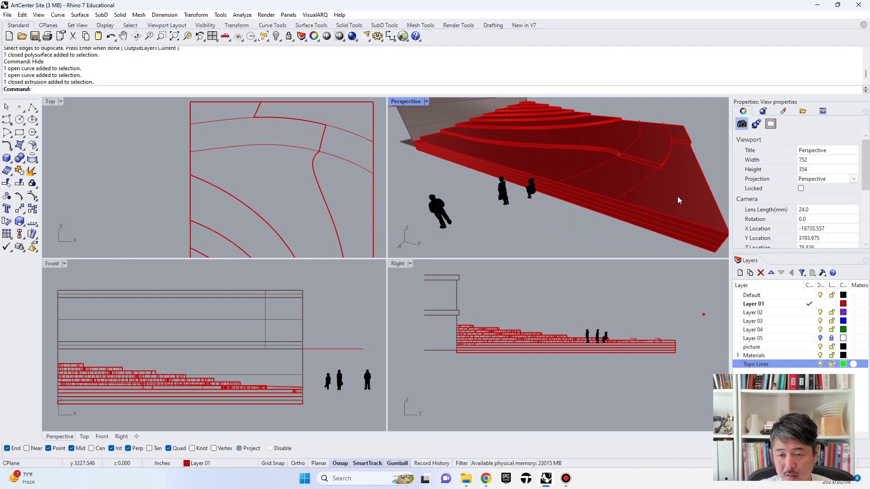
pyautogui.moveTo(673, 190); pyautogui.dragTo(549, 207, button='right')
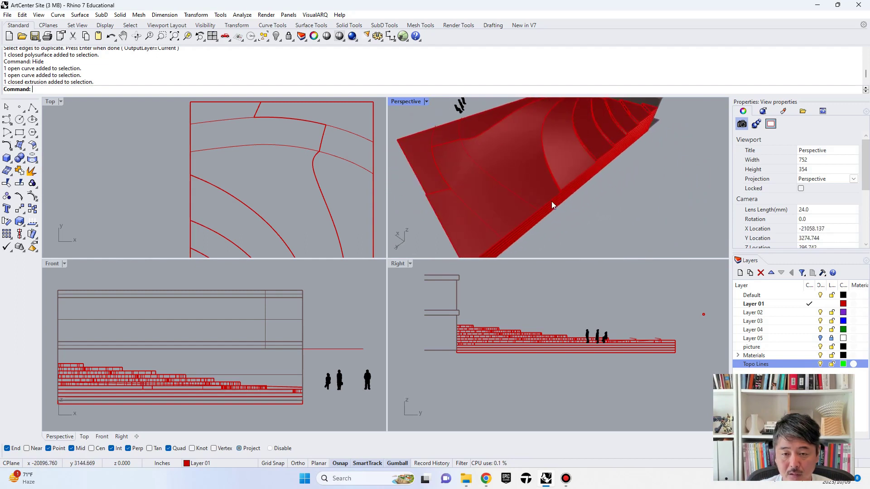
# Split the irregular-edged layer at the sidewalk with the edge curve nearer the terraces
pyautogui.click(507, 169)
pyautogui.moveTo(535, 170); pyautogui.dragTo(482, 196, button='right')
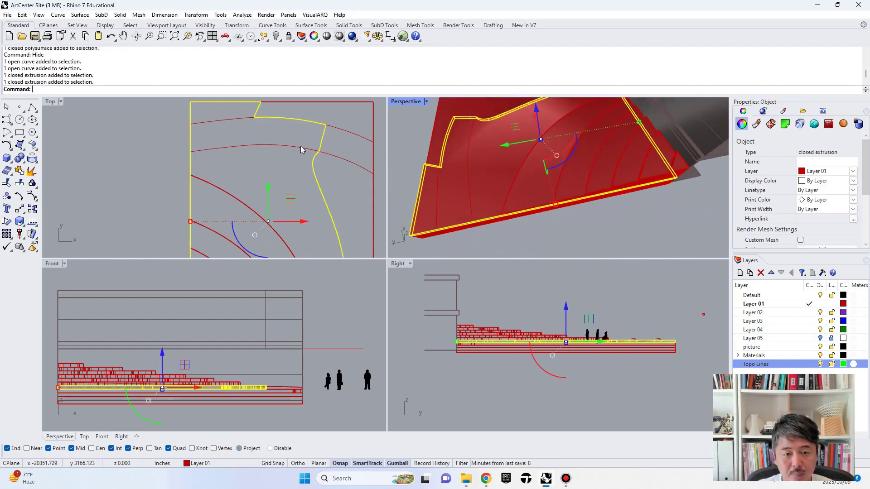
pyautogui.write('Split')
pyautogui.press('Return')
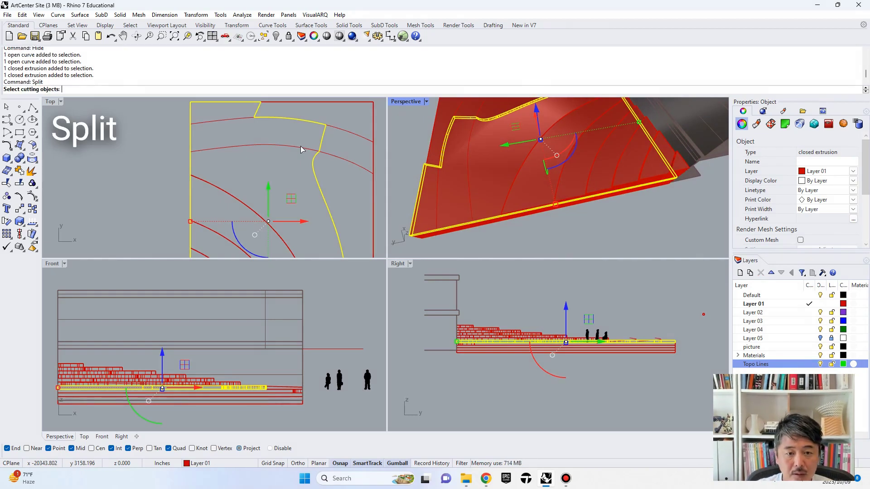
pyautogui.click(329, 152)
pyautogui.press('Return')
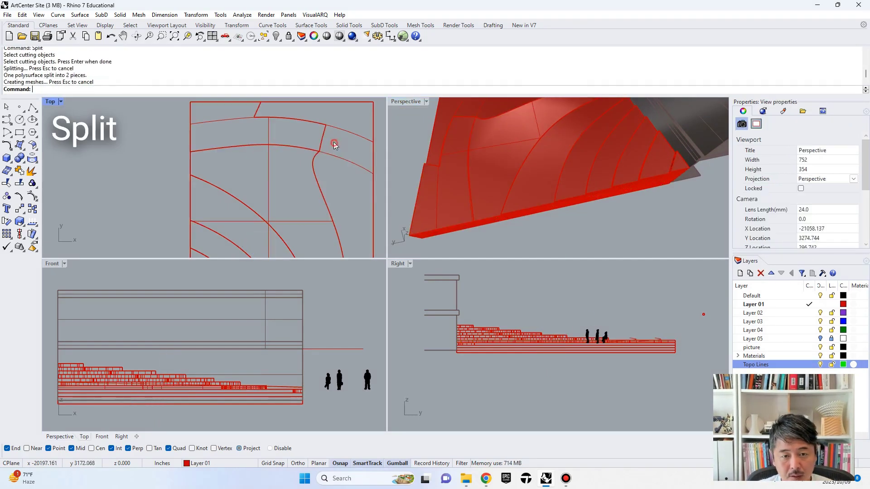
# Delete the strip cut off beyond the inner sidewalk edge and the layer's original closed outline curve
pyautogui.click(326, 141)
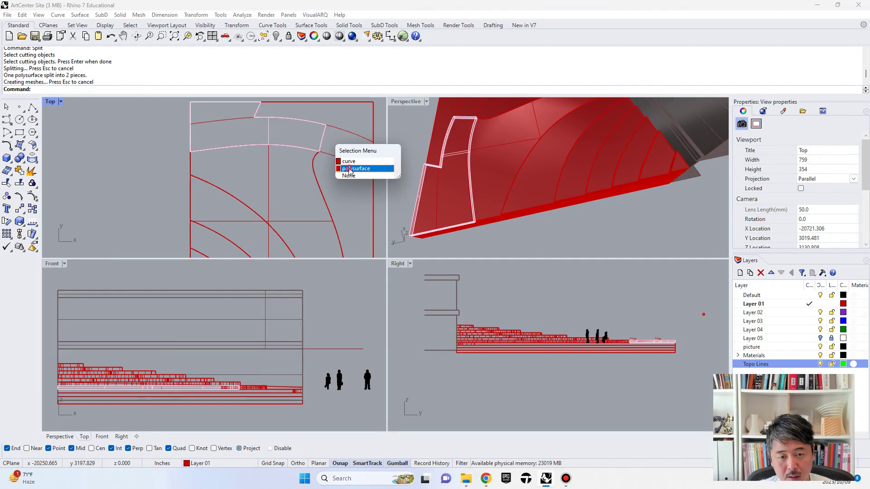
pyautogui.click(349, 168)
pyautogui.press('Delete')
pyautogui.click(323, 137)
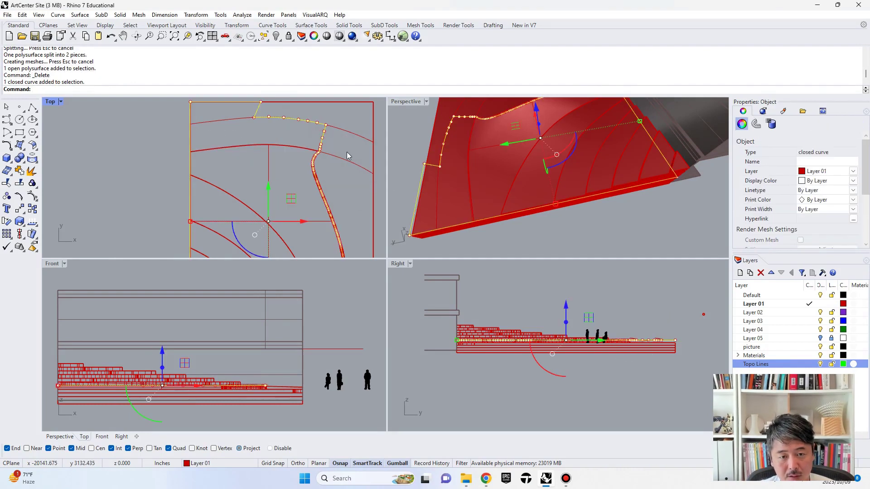
pyautogui.press('Delete')
# Split the full rectangular layer directly below with the outer sidewalk edge curve and delete the piece outside it
pyautogui.moveTo(519, 182); pyautogui.dragTo(545, 160, button='right')
pyautogui.click(552, 145)
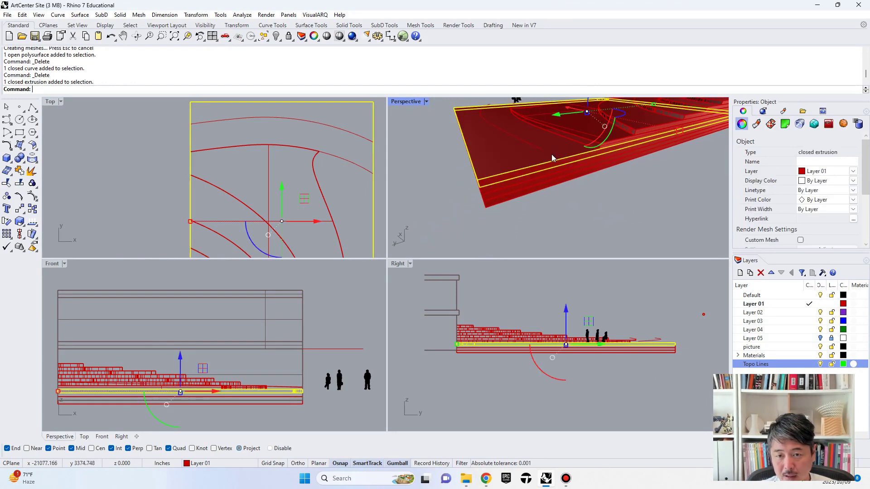
pyautogui.scroll(3, 550, 153)
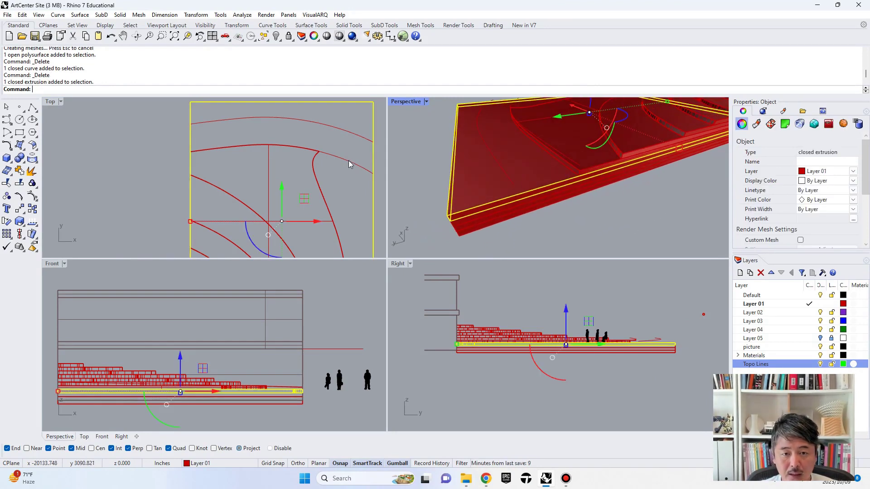
pyautogui.scroll(2, 457, 172)
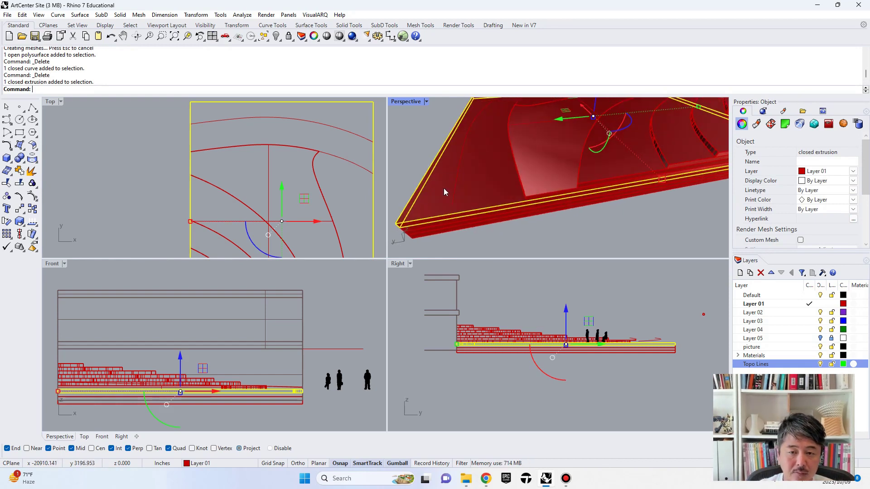
pyautogui.press('Return')
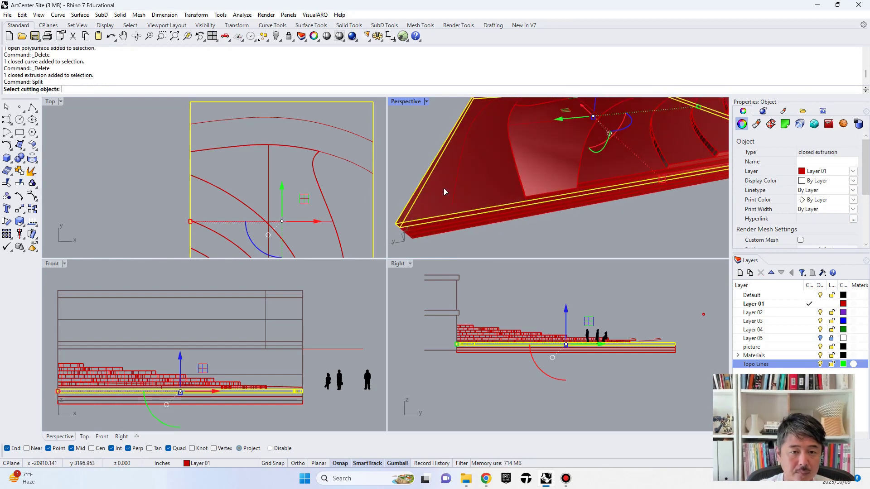
pyautogui.click(345, 131)
pyautogui.press('Return')
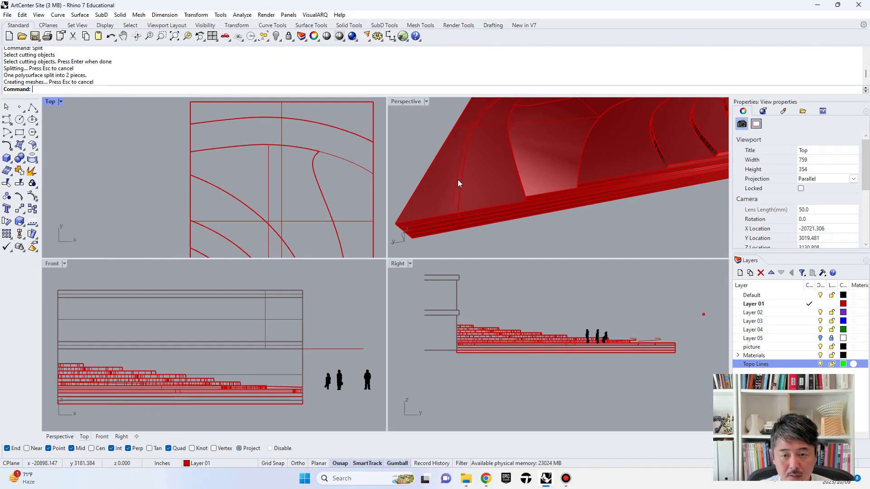
pyautogui.click(443, 184)
pyautogui.press('Delete')
# Check the two trimmed layers and the layer beneath them by selecting them in the perspective view
pyautogui.moveTo(508, 200); pyautogui.dragTo(521, 181, button='right')
pyautogui.click(510, 208)
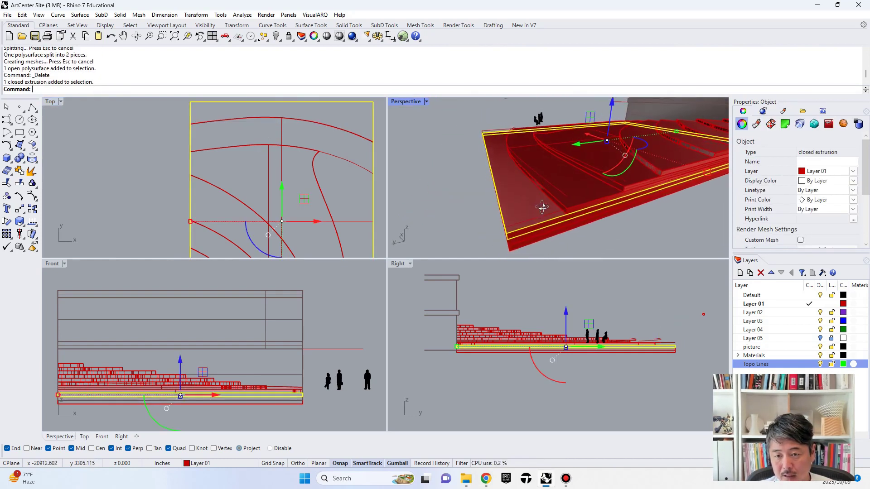
pyautogui.click(560, 192)
pyautogui.moveTo(597, 186); pyautogui.dragTo(621, 184, button='right')
pyautogui.click(550, 190)
pyautogui.click(710, 183)
pyautogui.moveTo(705, 194); pyautogui.dragTo(606, 189, button='right')
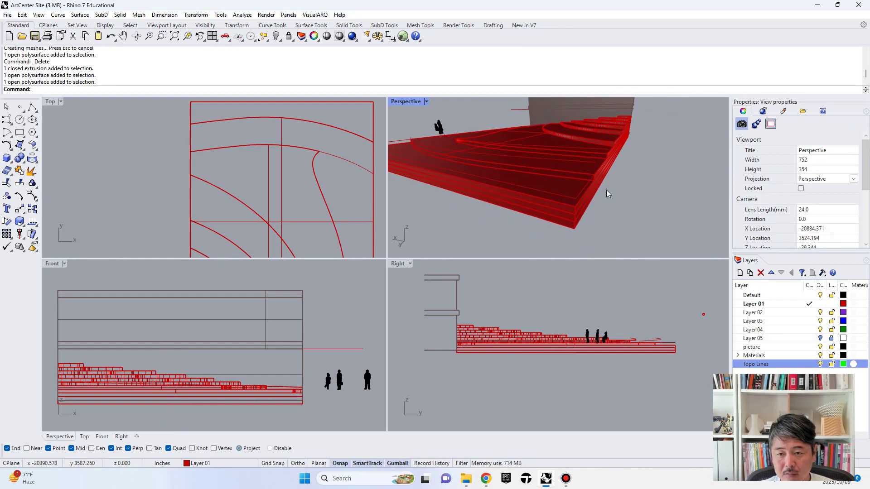
# Try to close the open cut side of the upper trimmed layer with Cap in the maximized perspective view
pyautogui.doubleClick(416, 100)
pyautogui.moveTo(458, 186); pyautogui.dragTo(464, 222, button='right')
pyautogui.click(465, 221)
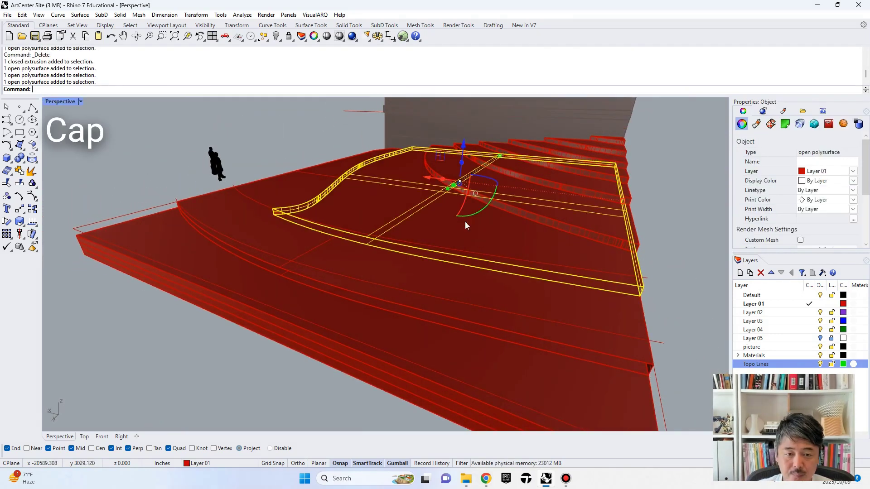
pyautogui.write('Cap')
pyautogui.press('Return')
pyautogui.press('Escape')
# Delete the two duplicated sidewalk edge curves and the leftover closed outline curve from the terrain
pyautogui.moveTo(464, 225); pyautogui.dragTo(546, 252, button='right')
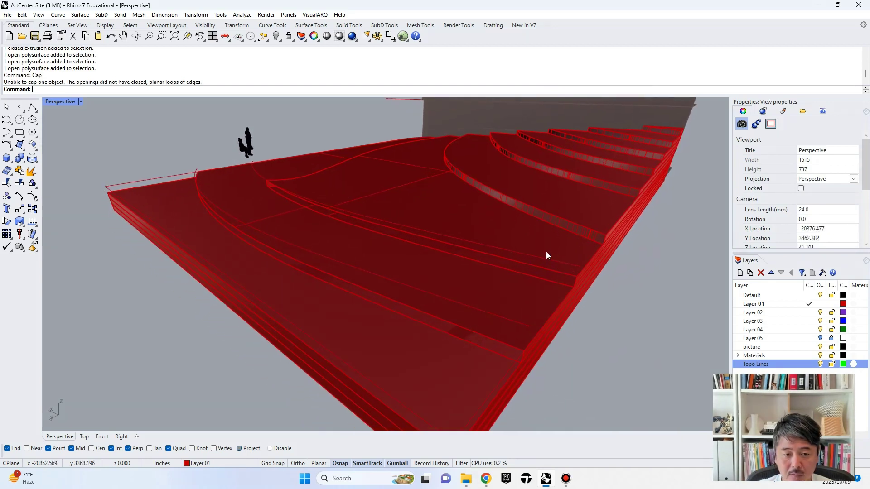
pyautogui.click(545, 262)
pyautogui.press('Delete')
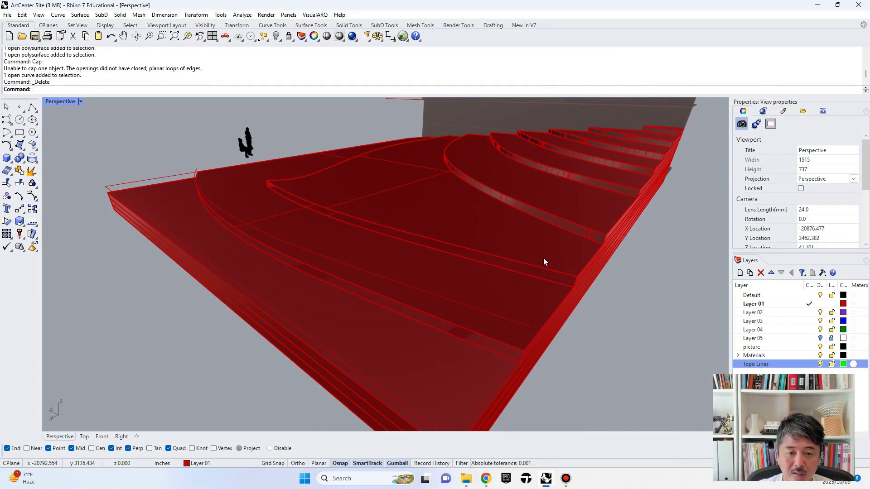
pyautogui.click(160, 178)
pyautogui.press('Delete')
pyautogui.click(195, 170)
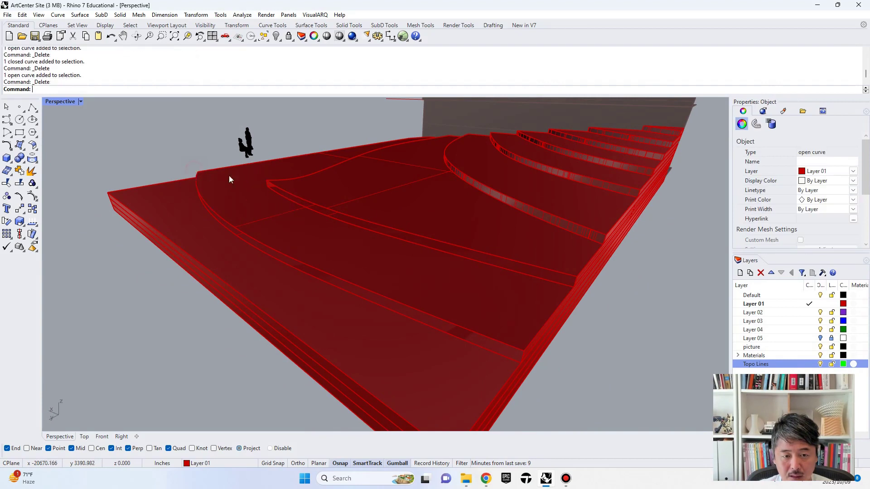
pyautogui.press('Delete')
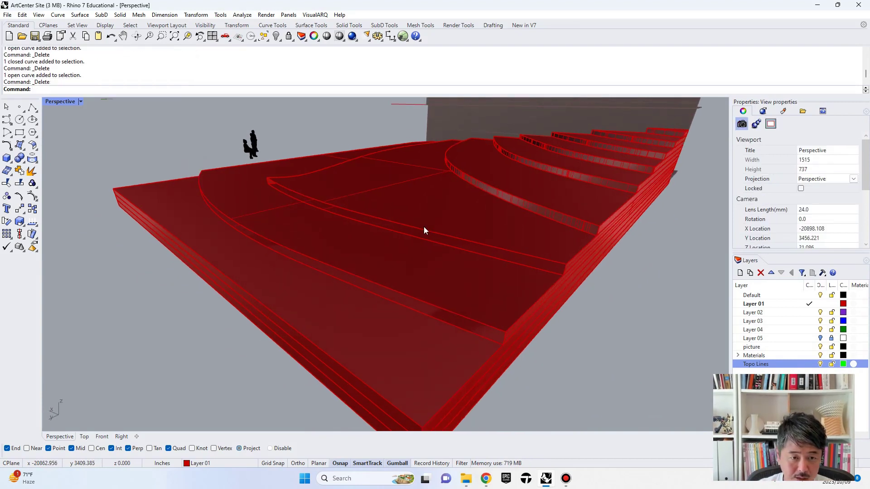
# Loft a Normal-style surface between the top and bottom edges of the upper trimmed layer's open side
pyautogui.write('Loft')
pyautogui.press('Return')
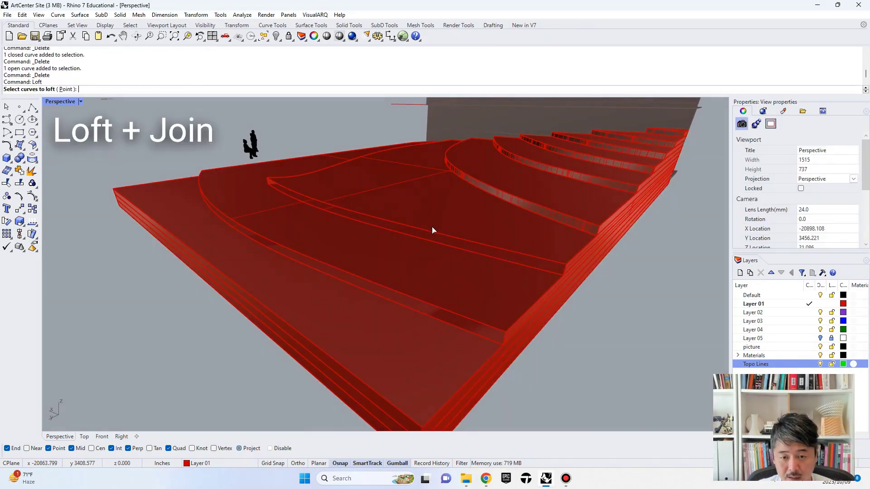
pyautogui.click(435, 231)
pyautogui.click(435, 248)
pyautogui.press('Return')
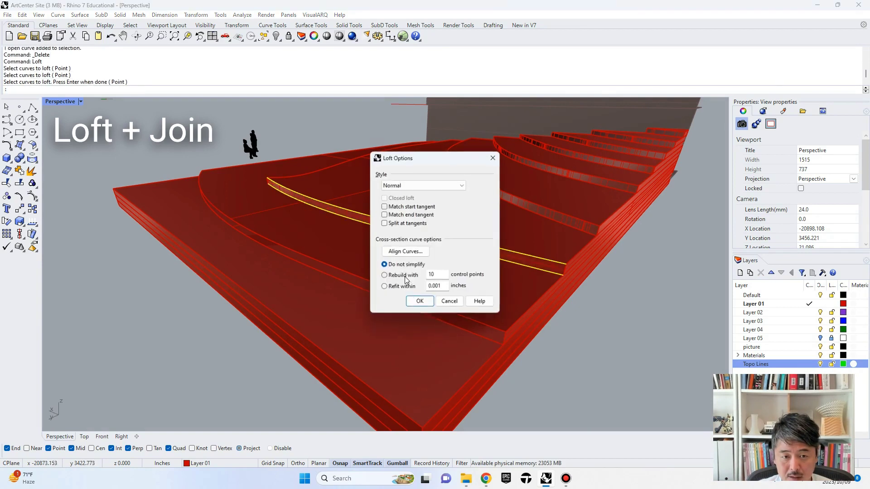
pyautogui.click(417, 301)
# Loft a surface between the top and bottom edges of the lower trimmed layer's open side
pyautogui.press('Return')
pyautogui.click(409, 310)
pyautogui.click(409, 311)
pyautogui.press('Return')
pyautogui.click(417, 300)
# Join the upper trimmed layer with its lofted side surface into one solid
pyautogui.click(486, 248)
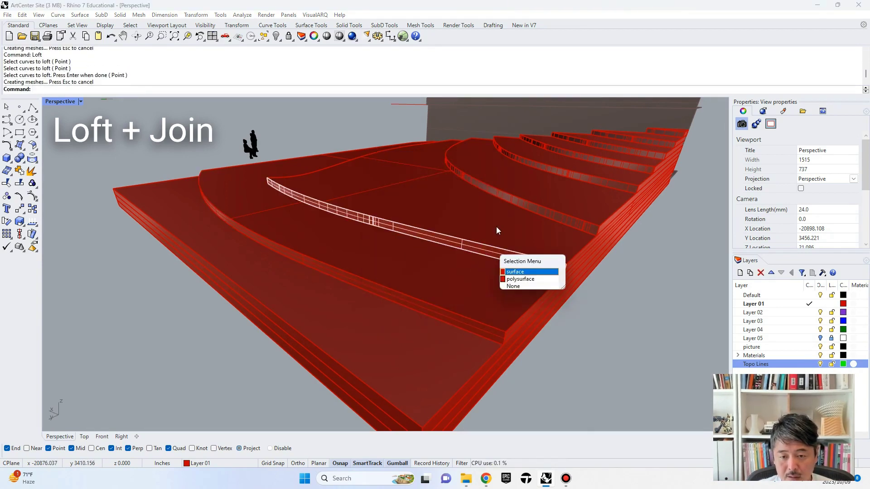
pyautogui.rightClick(498, 235)
pyautogui.keyDown('shift'); pyautogui.click(496, 234); pyautogui.keyUp('shift')
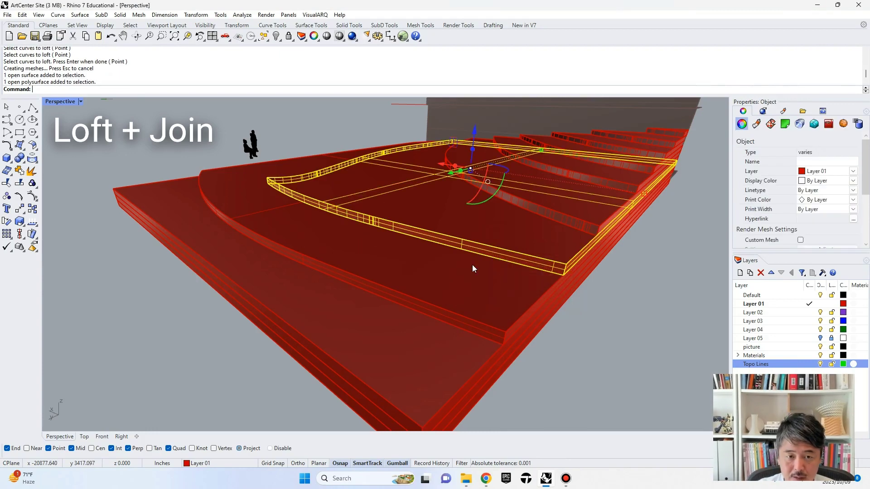
pyautogui.press('Return')
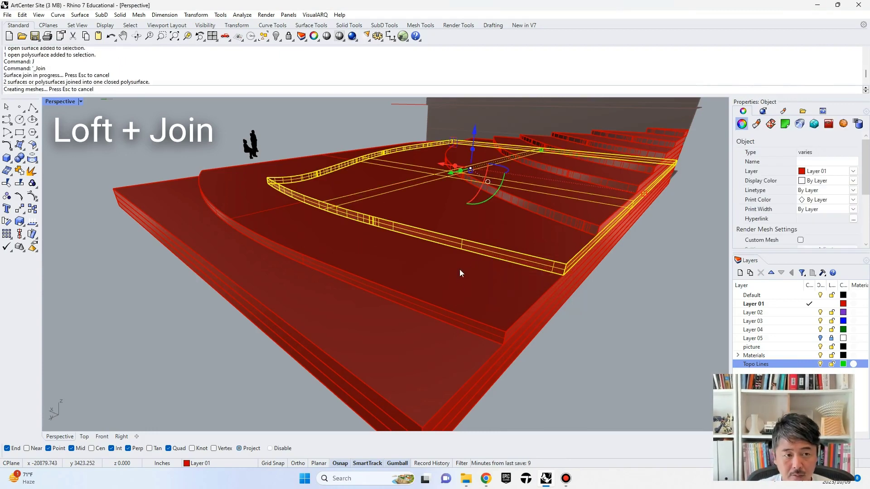
# Join the lower trimmed layer with its lofted side surface and select the result to check it
pyautogui.keyDown('shift'); pyautogui.click(429, 308); pyautogui.keyUp('shift')
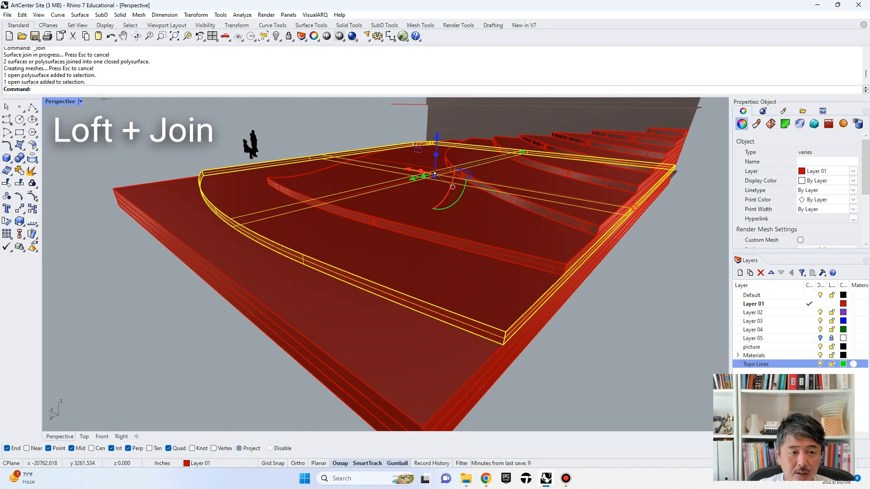
pyautogui.write('J')
pyautogui.press('Return')
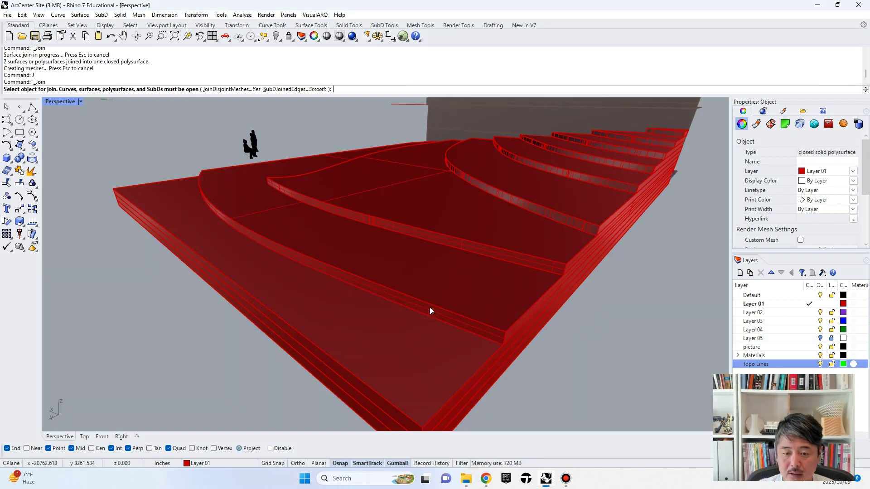
pyautogui.click(520, 292)
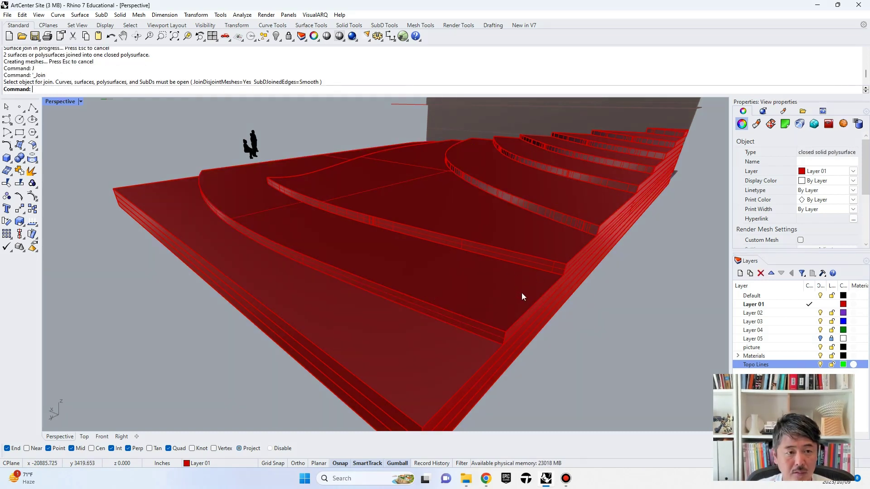
pyautogui.click(507, 303)
# Inspect the stacked terrain layers beside the building from several perspective angles and in the front view
pyautogui.scroll(-4, 589, 318)
pyautogui.click(664, 281)
pyautogui.moveTo(664, 281); pyautogui.dragTo(379, 272, button='right')
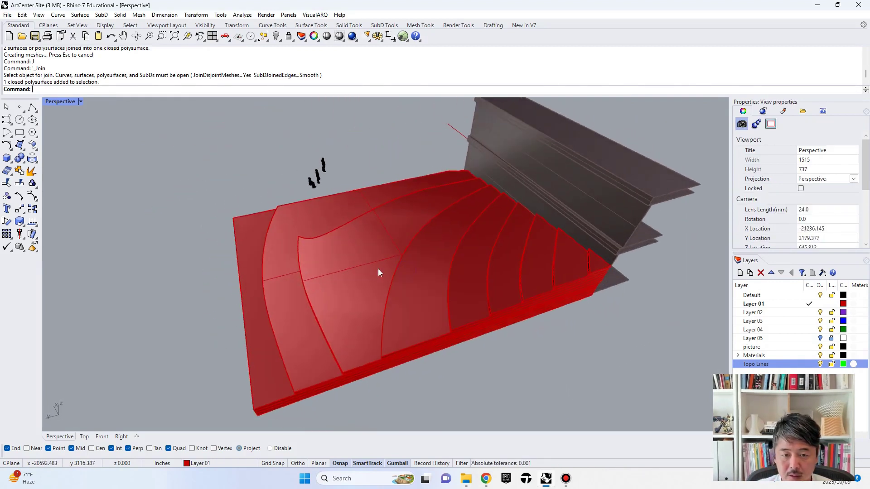
pyautogui.moveTo(436, 251); pyautogui.dragTo(542, 169, button='right')
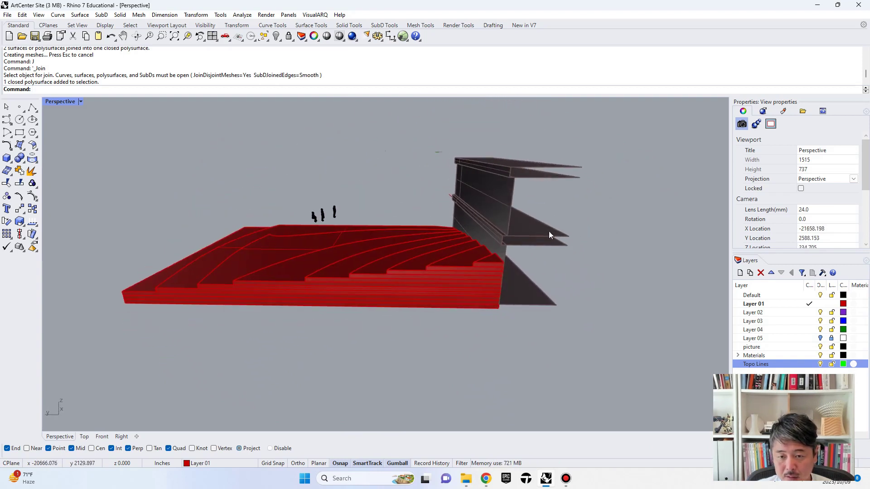
pyautogui.moveTo(541, 219); pyautogui.dragTo(524, 230, button='right')
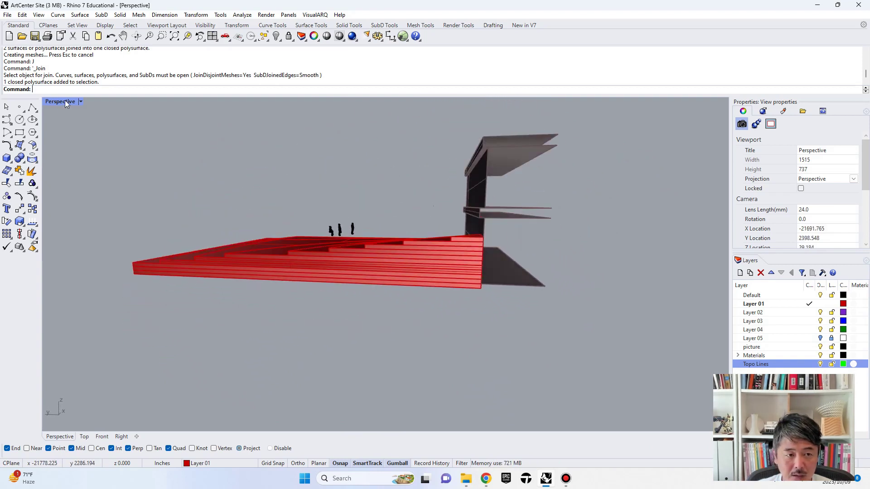
pyautogui.doubleClick(64, 101)
pyautogui.scroll(5, 175, 348)
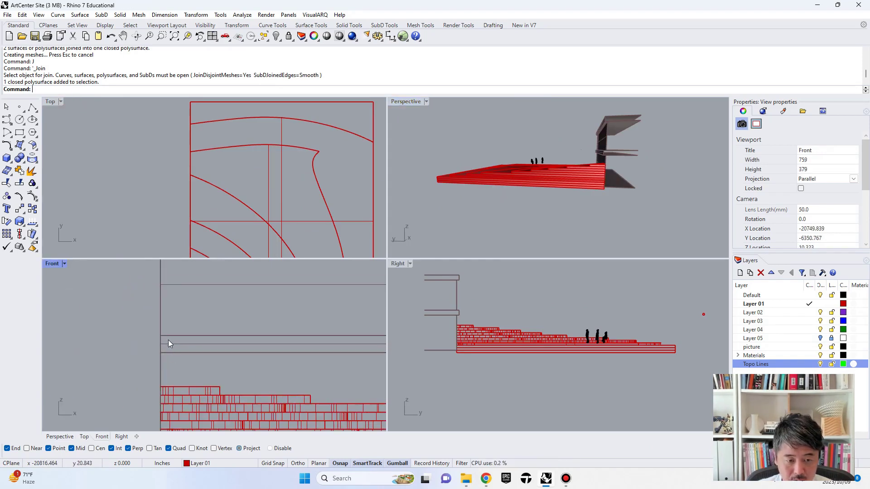
pyautogui.scroll(-10, 228, 350)
pyautogui.moveTo(345, 333); pyautogui.dragTo(277, 352, button='right')
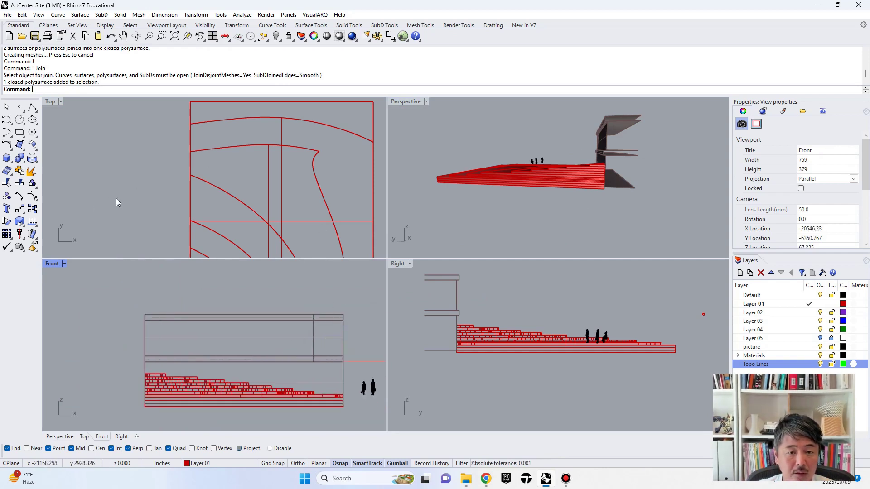
# Create a layer named Building, give it a magenta colour and make it the current layer
pyautogui.scroll(-3, 116, 203)
pyautogui.scroll(-2, 262, 110)
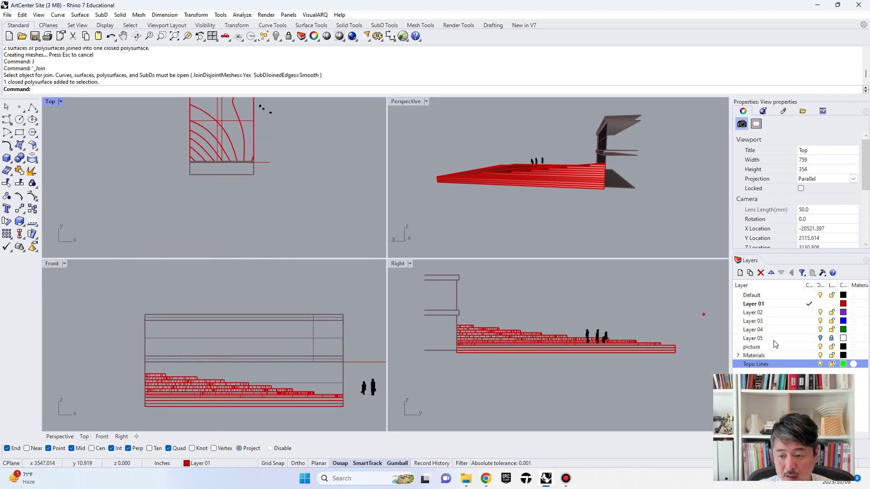
pyautogui.click(738, 273)
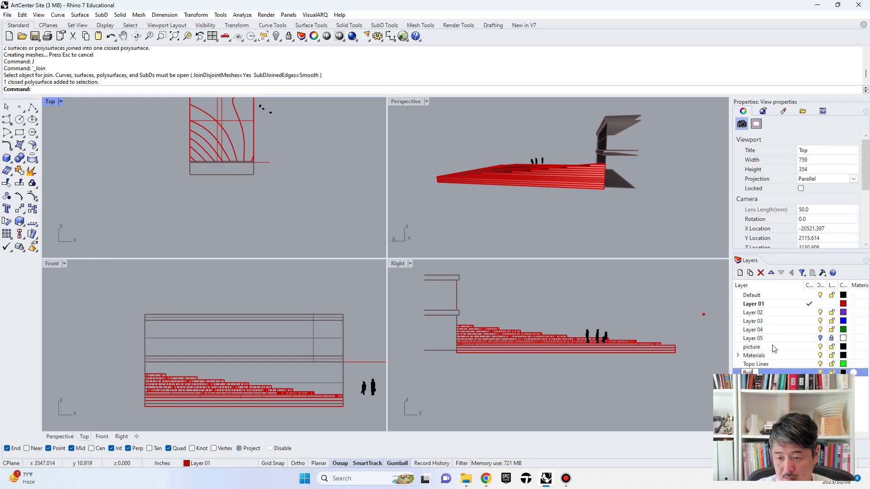
pyautogui.write('Building')
pyautogui.press('Return')
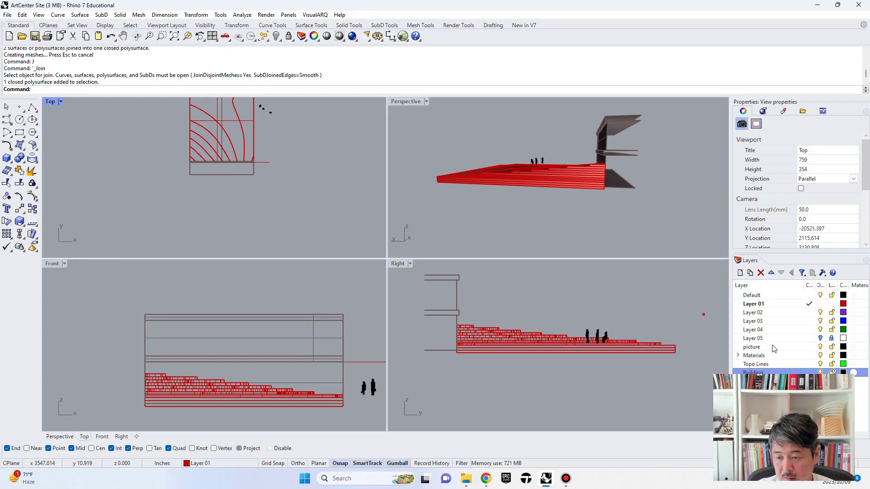
pyautogui.click(843, 373)
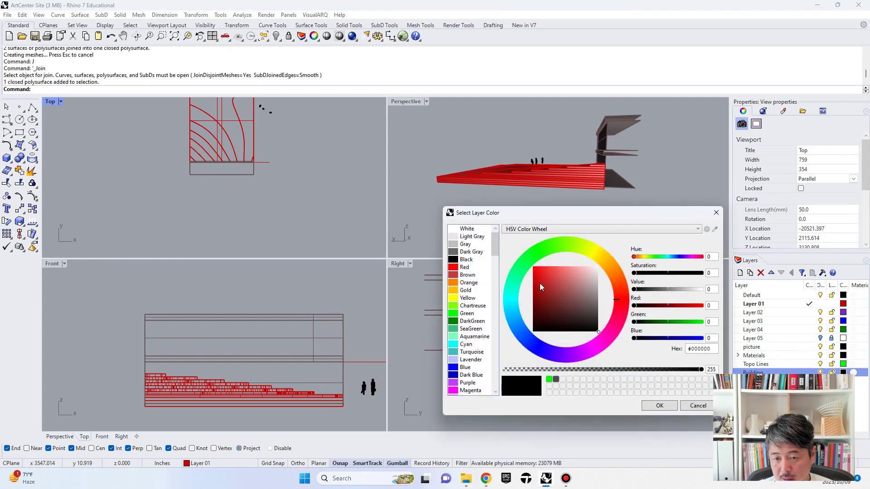
pyautogui.click(605, 343)
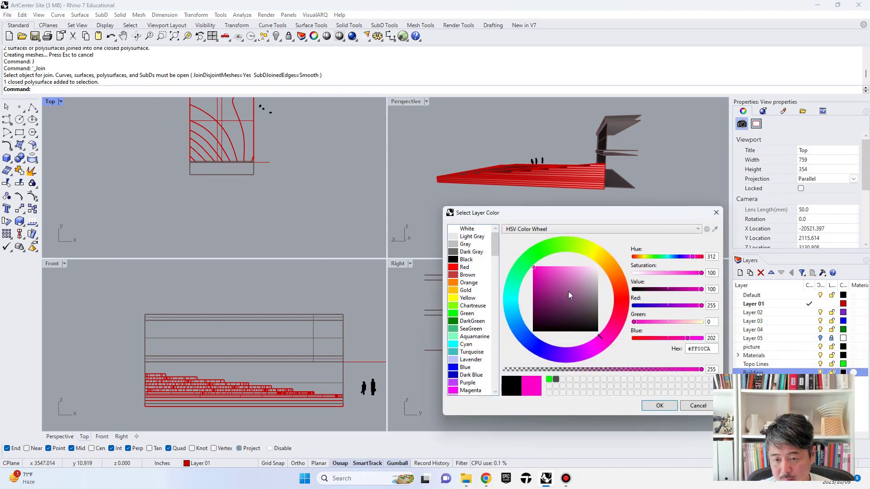
pyautogui.click(658, 406)
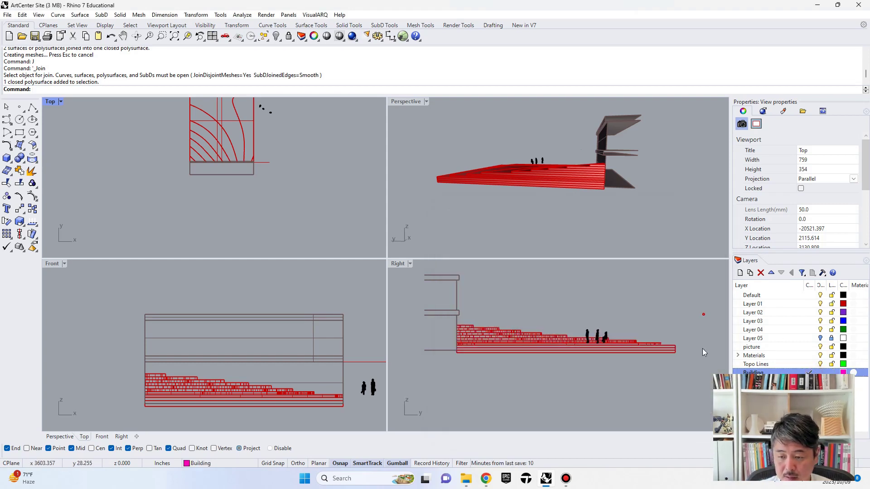
# Draw a box over the building's full middle slab footprint with a height of 12 inches
pyautogui.click(6, 159)
pyautogui.scroll(12, 179, 167)
pyautogui.click(216, 195)
pyautogui.moveTo(278, 164); pyautogui.dragTo(135, 197, button='right')
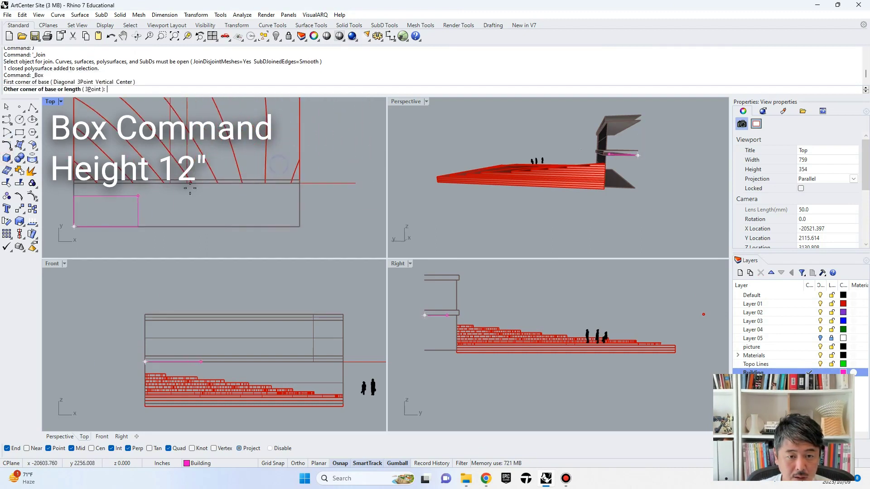
pyautogui.scroll(3, 317, 186)
pyautogui.click(305, 179)
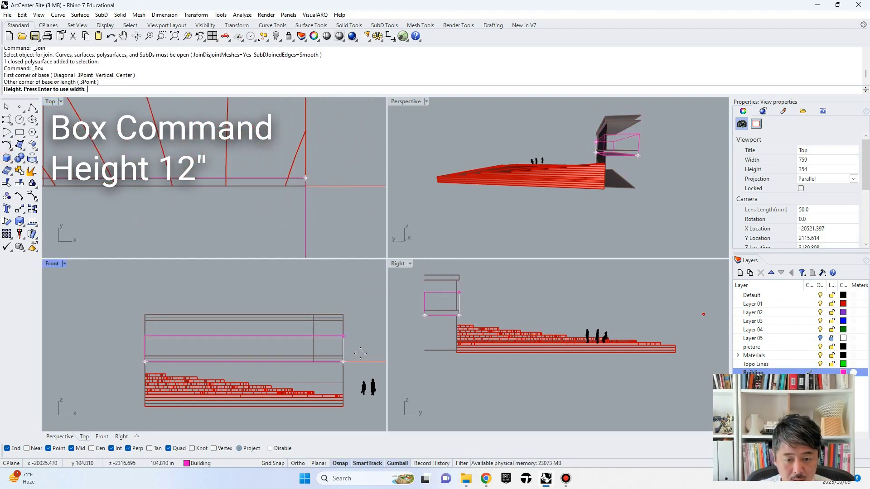
pyautogui.scroll(3, 358, 343)
pyautogui.write('12')
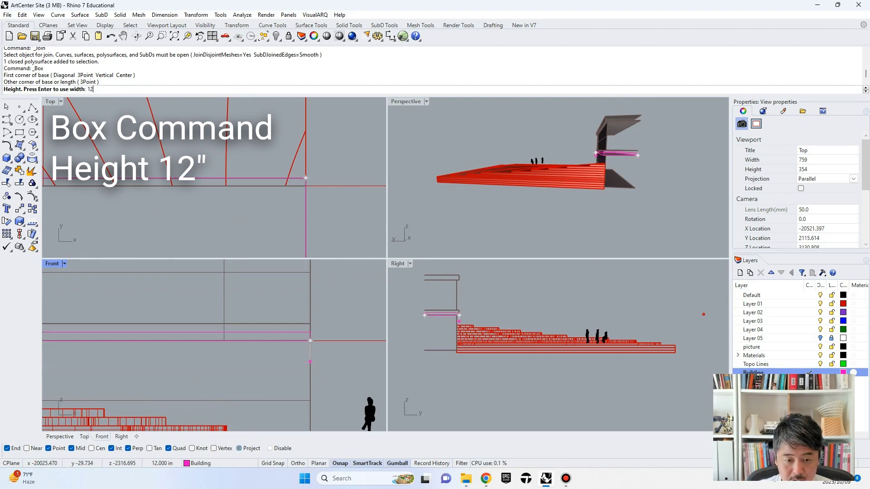
pyautogui.press('Return')
# Copy the 12-inch box directly on top of itself to fill the middle slab's thickness
pyautogui.scroll(2, 295, 331)
pyautogui.click(294, 331)
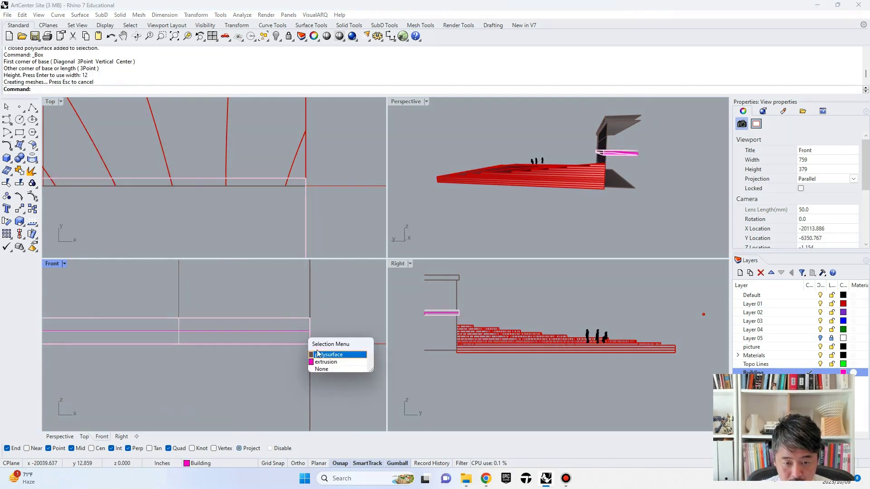
pyautogui.click(324, 360)
pyautogui.write('c')
pyautogui.press('Return')
pyautogui.click(309, 338)
# Place two more stacked copies of the box within the building's roof slab
pyautogui.scroll(-5, 340, 301)
pyautogui.scroll(-5, 340, 301)
pyautogui.moveTo(341, 301); pyautogui.dragTo(343, 355, button='right')
pyautogui.scroll(4, 337, 279)
pyautogui.click(335, 349)
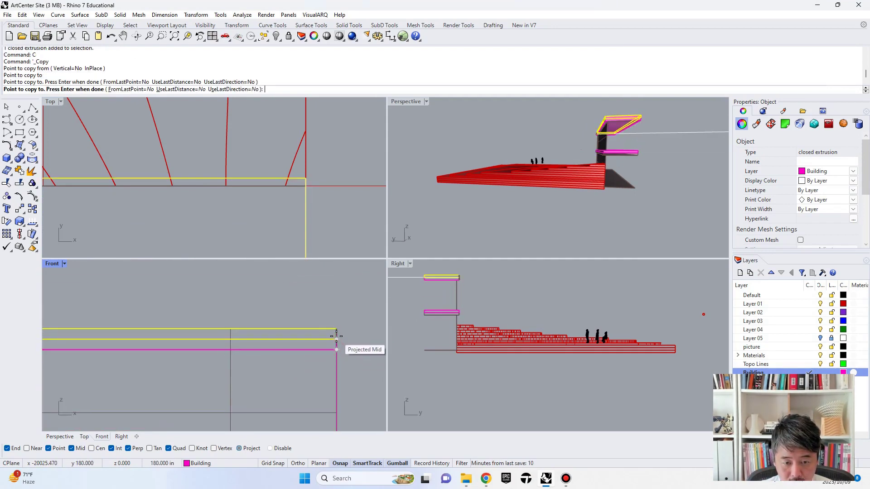
pyautogui.click(336, 339)
pyautogui.press('Return')
# Copy the two stacked middle slab boxes downward to start the building's lowest slab
pyautogui.click(577, 264)
pyautogui.moveTo(631, 198); pyautogui.dragTo(618, 150, button='right')
pyautogui.scroll(8, 626, 158)
pyautogui.click(627, 156)
pyautogui.keyDown('shift'); pyautogui.click(648, 146); pyautogui.keyUp('shift')
pyautogui.scroll(4, 428, 317)
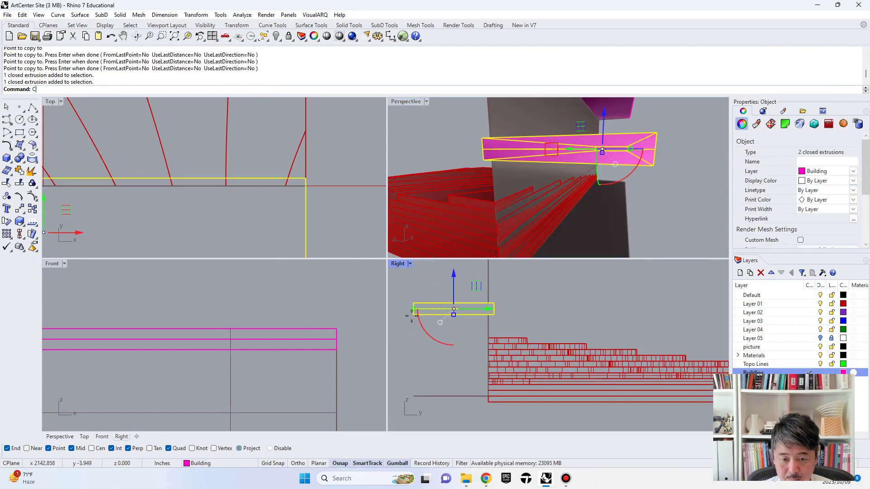
pyautogui.write('c')
pyautogui.press('Return')
pyautogui.click(413, 315)
pyautogui.scroll(-10, 411, 396)
pyautogui.scroll(5, 412, 396)
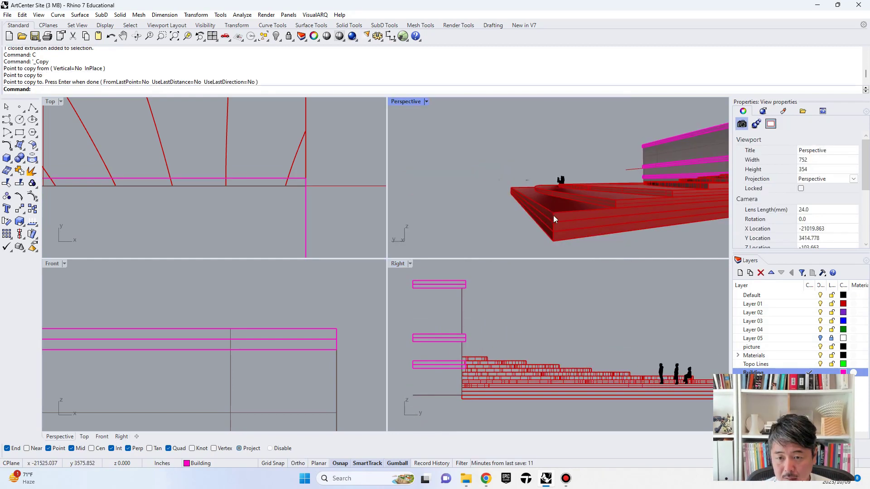
# Delete the lowest Layer 01 extrusion from the bottom of the terrain stack
pyautogui.moveTo(553, 219); pyautogui.dragTo(652, 225, button='right')
pyautogui.click(644, 228)
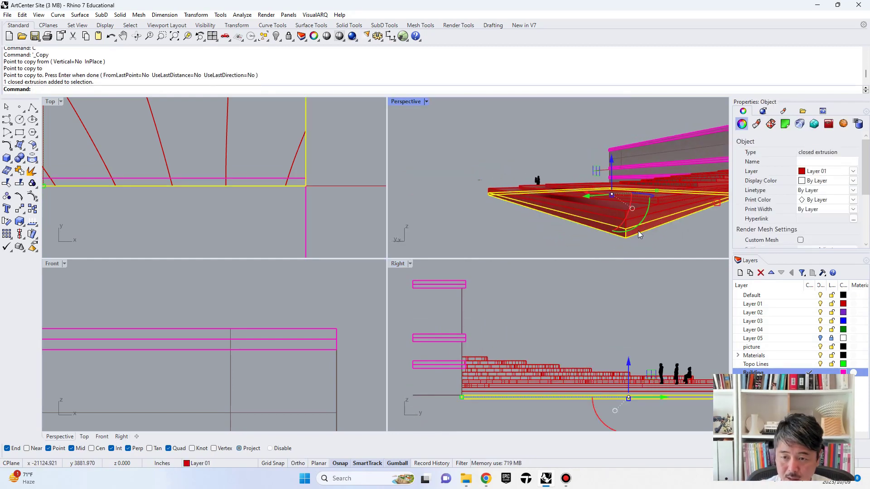
pyautogui.press('Delete')
# Move the lower pair of slab boxes straight down until their underside aligns with the terrain's base
pyautogui.moveTo(596, 238); pyautogui.dragTo(633, 213, button='right')
pyautogui.moveTo(626, 215); pyautogui.dragTo(598, 206)
pyautogui.scroll(6, 439, 377)
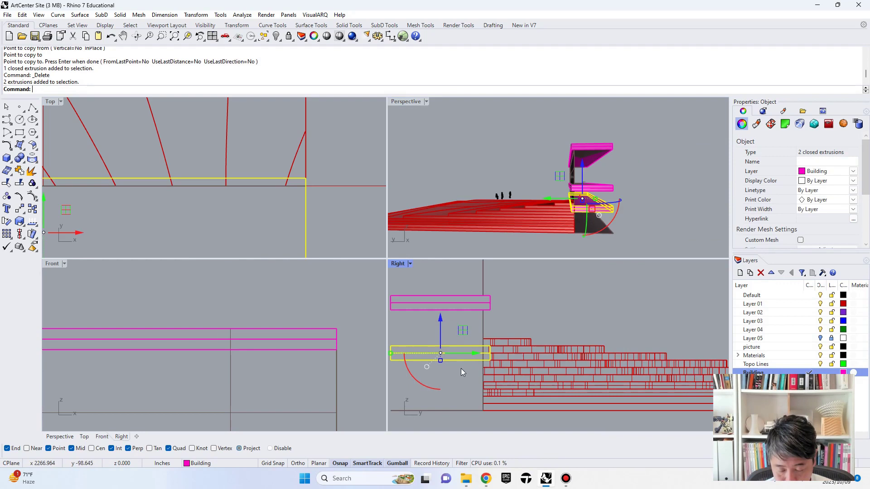
pyautogui.write('m')
pyautogui.press('Return')
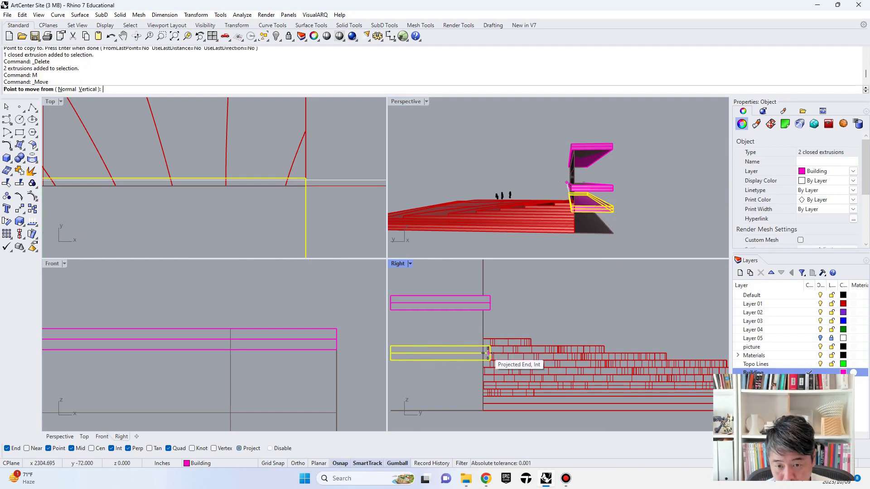
pyautogui.click(489, 360)
pyautogui.scroll(5, 496, 399)
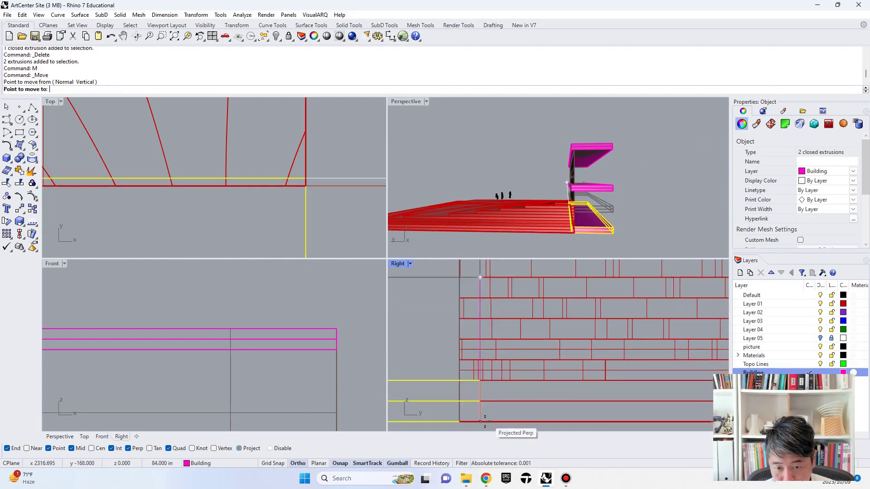
pyautogui.click(483, 423)
pyautogui.click(649, 232)
# Shorten the two lowest slab boxes with Scale1D from their outer end so they stop at the terrain's edge
pyautogui.moveTo(657, 222); pyautogui.dragTo(623, 233, button='right')
pyautogui.click(613, 235)
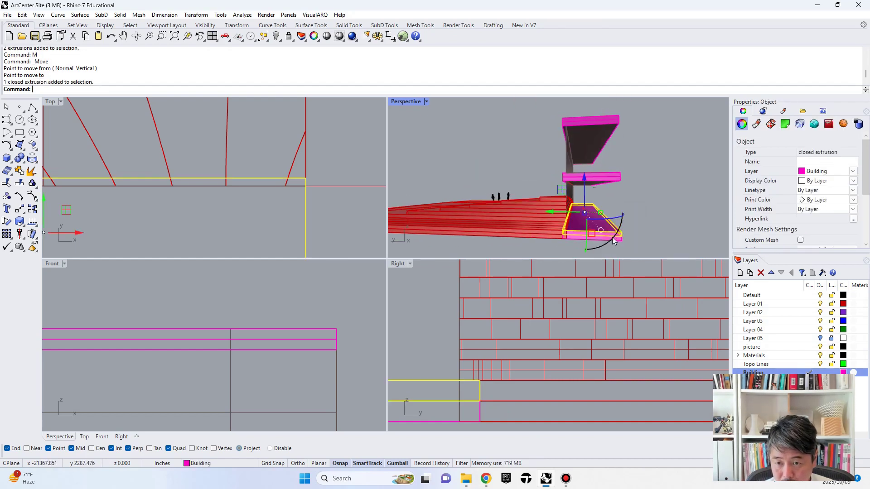
pyautogui.keyDown('shift'); pyautogui.click(614, 237); pyautogui.keyUp('shift')
pyautogui.scroll(-1, 475, 378)
pyautogui.moveTo(475, 378); pyautogui.dragTo(578, 366, button='right')
pyautogui.scroll(-1, 578, 366)
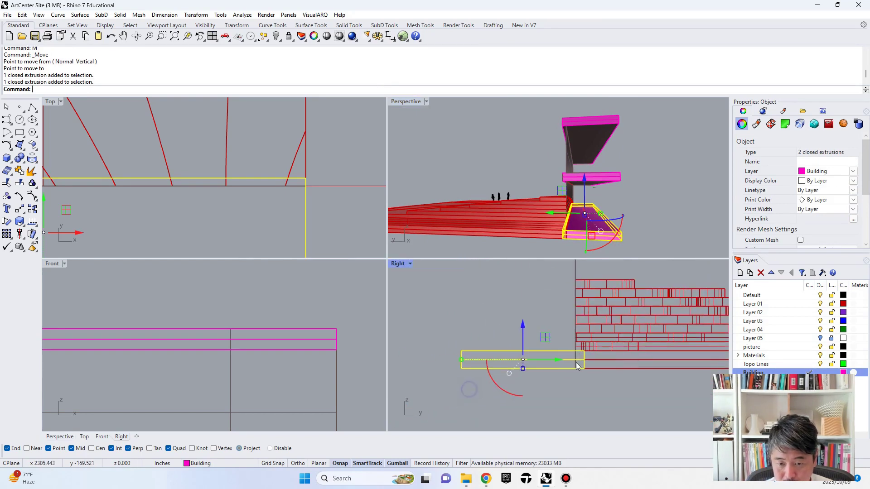
pyautogui.write('SS')
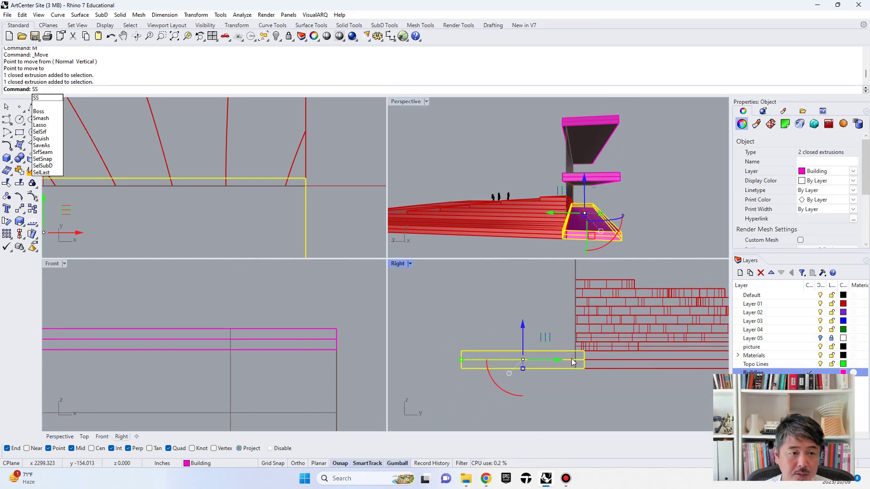
pyautogui.press('Return')
pyautogui.write('Scale1D')
pyautogui.press('Return')
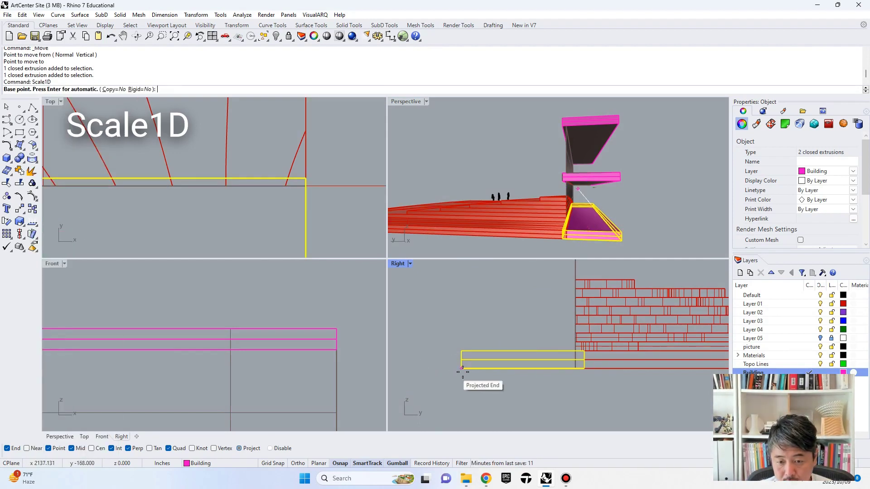
pyautogui.click(462, 373)
pyautogui.scroll(3, 578, 364)
pyautogui.click(600, 376)
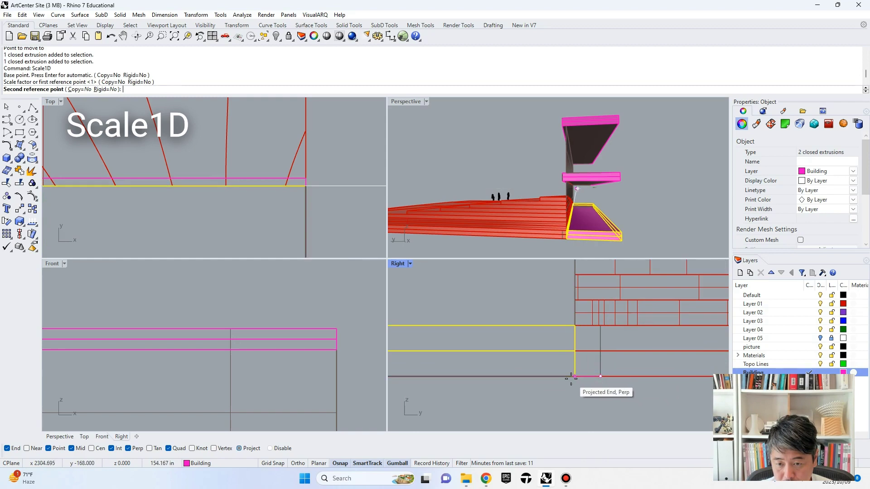
pyautogui.click(572, 377)
pyautogui.press('Escape')
pyautogui.scroll(-4, 555, 317)
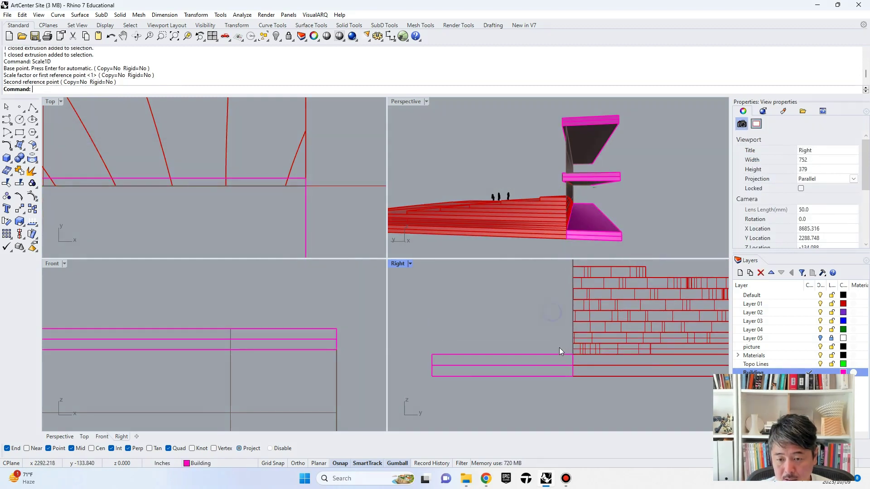
# Rotate a copy of the upper box of the lowest slab to vertical about its terrain-side corner, forming a wall
pyautogui.click(556, 354)
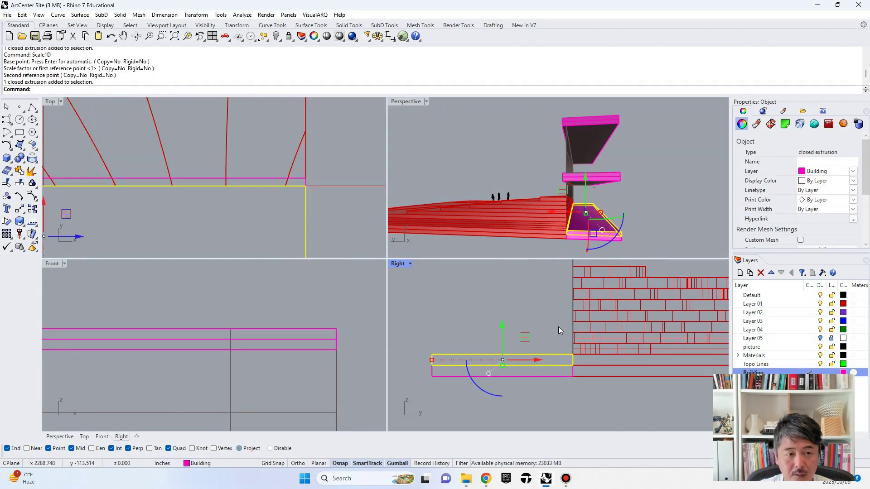
pyautogui.write('Rot')
pyautogui.press('Return')
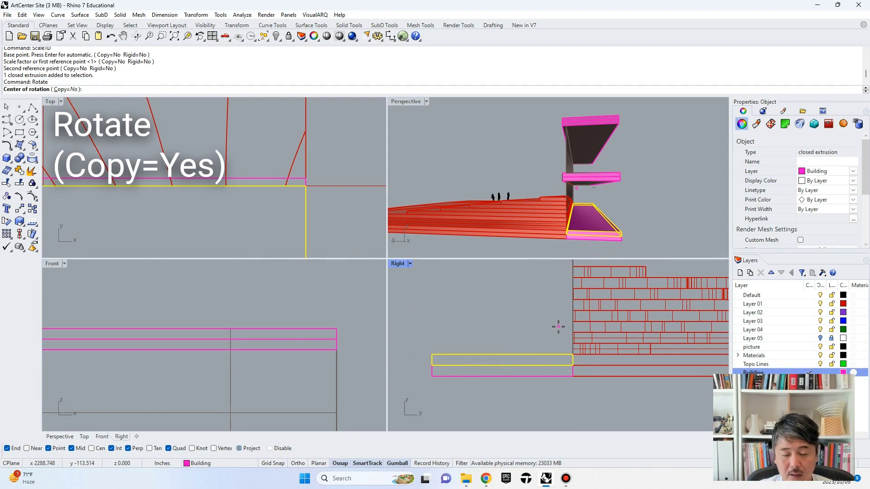
pyautogui.write('c')
pyautogui.press('Return')
pyautogui.click(573, 355)
pyautogui.click(487, 354)
pyautogui.click(574, 270)
pyautogui.press('Return')
# Scale the new wall in height with Scale1D from its base so it ends at the middle slab's underside
pyautogui.scroll(-6, 574, 278)
pyautogui.moveTo(594, 301); pyautogui.dragTo(599, 317, button='right')
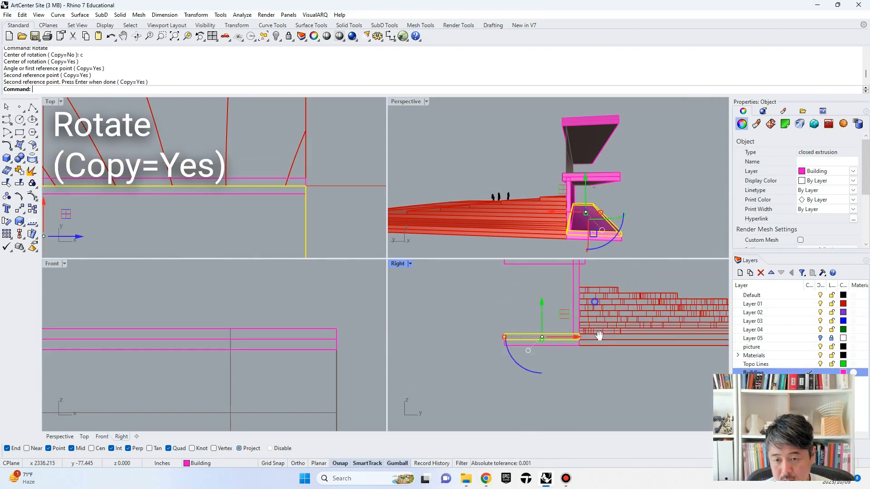
pyautogui.scroll(2, 599, 317)
pyautogui.click(580, 333)
pyautogui.scroll(2, 584, 337)
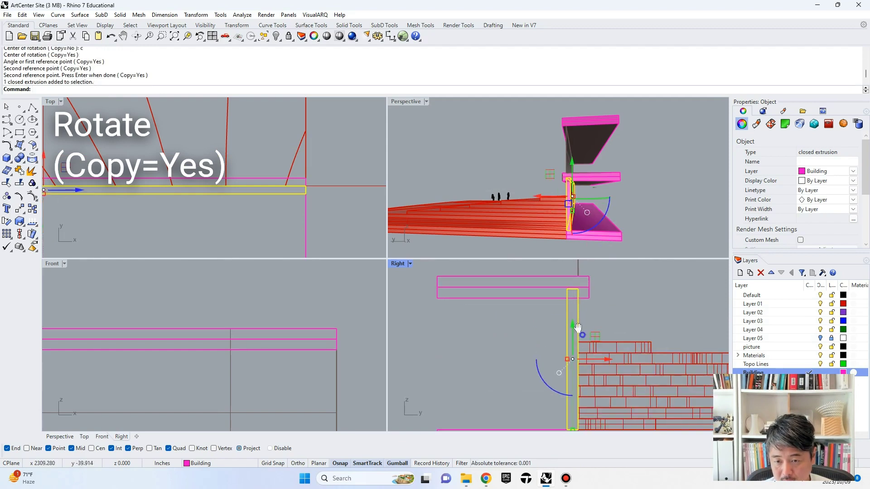
pyautogui.moveTo(585, 337); pyautogui.dragTo(565, 312, button='right')
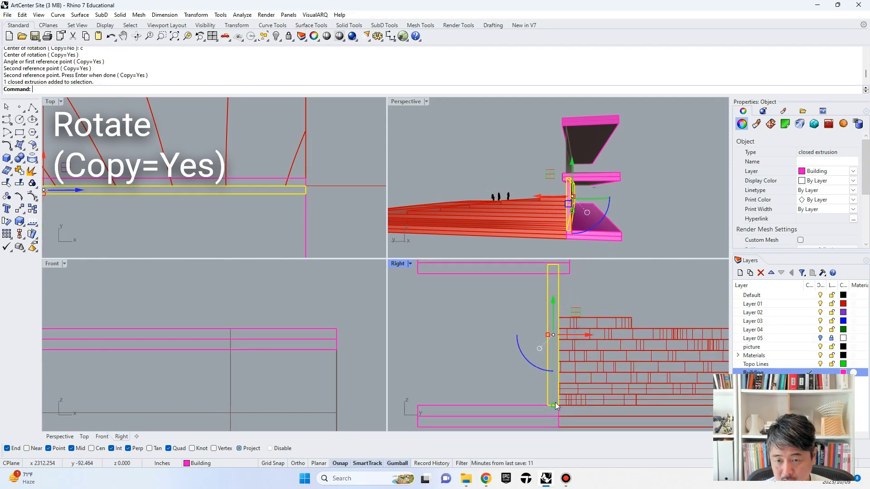
pyautogui.doubleClick(398, 264)
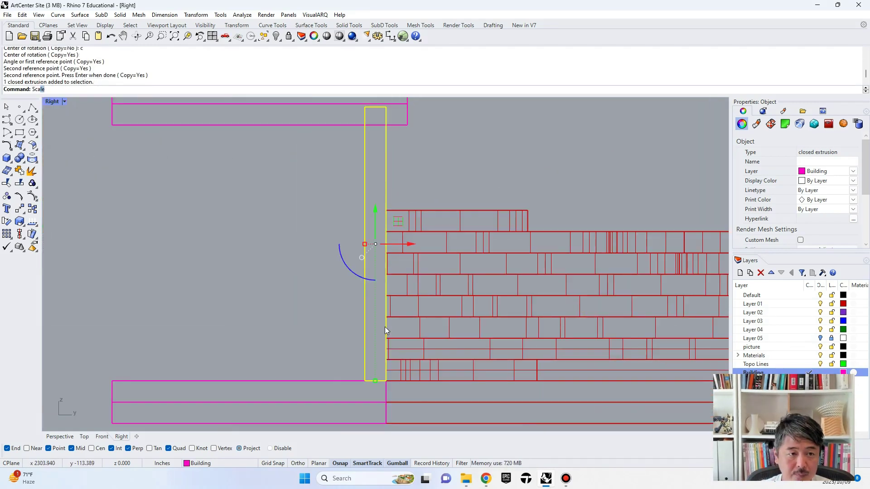
pyautogui.press('Down')
pyautogui.press('Return')
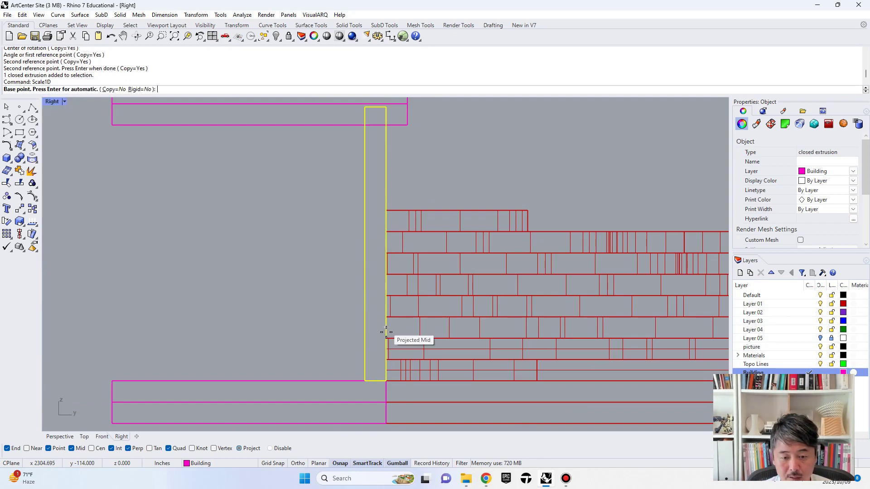
pyautogui.click(365, 379)
pyautogui.moveTo(362, 111); pyautogui.dragTo(369, 161, button='right')
pyautogui.click(371, 159)
pyautogui.click(371, 174)
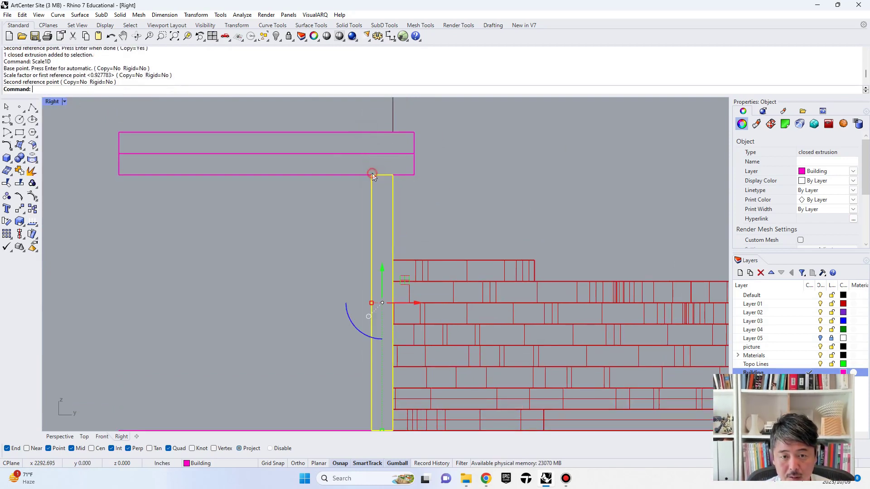
# Copy the lower wall up between the middle slab and the roof slab
pyautogui.write('Copy')
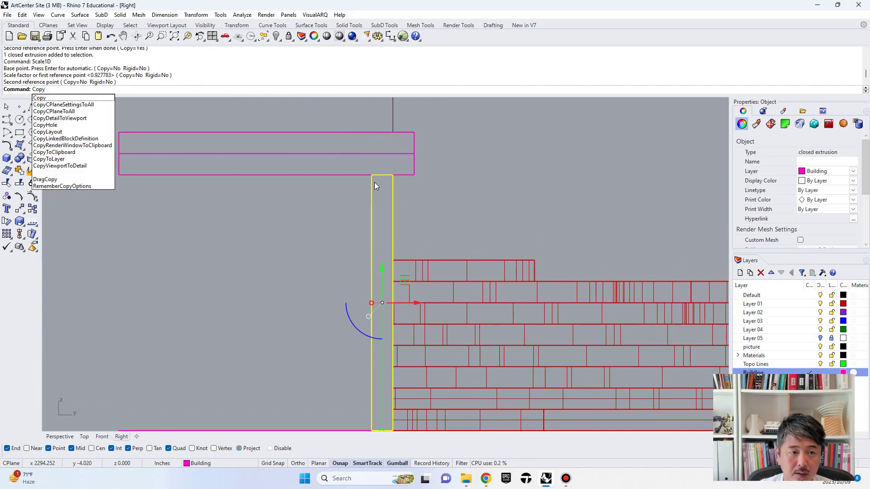
pyautogui.press('Return')
pyautogui.click(371, 175)
pyautogui.scroll(-10, 399, 353)
pyautogui.click(390, 186)
pyautogui.press('Return')
pyautogui.click(456, 178)
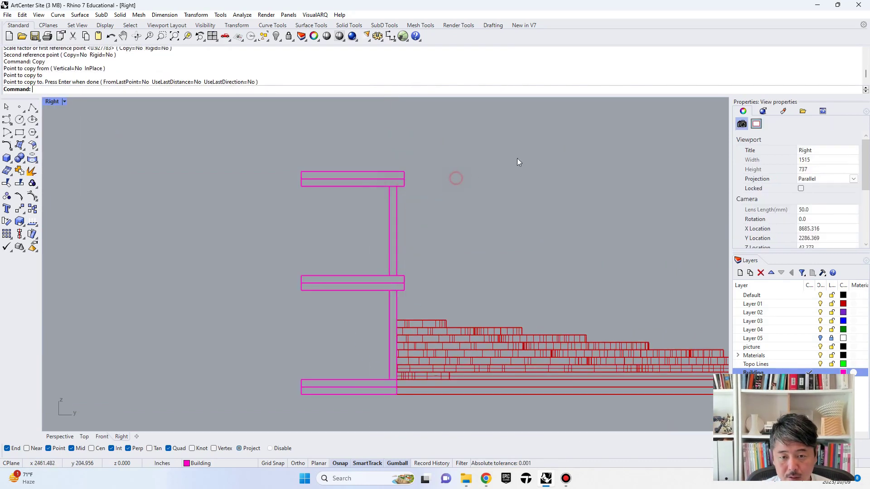
# Delete the two leftover open polysurfaces overlapping the new boxes at the building's upper wall and roof slab
pyautogui.scroll(-6, 539, 172)
pyautogui.doubleClick(53, 101)
pyautogui.moveTo(449, 208); pyautogui.dragTo(498, 139, button='right')
pyautogui.click(498, 139)
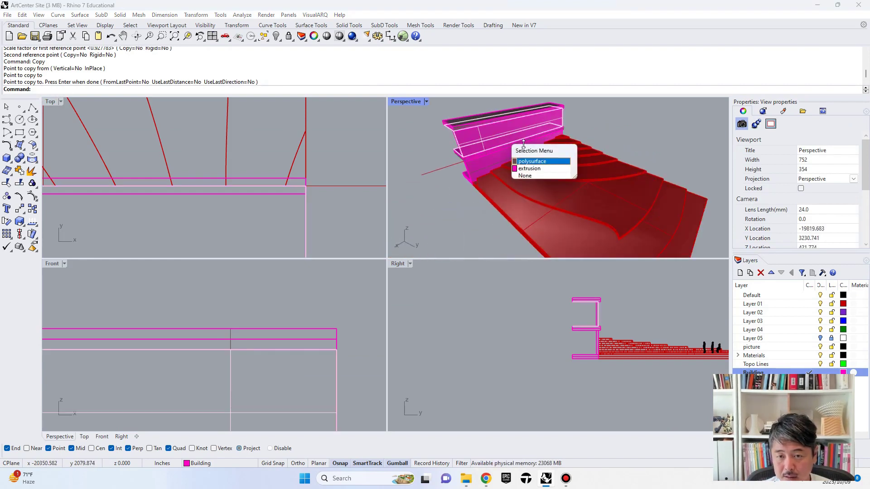
pyautogui.click(539, 161)
pyautogui.press('Delete')
pyautogui.click(471, 128)
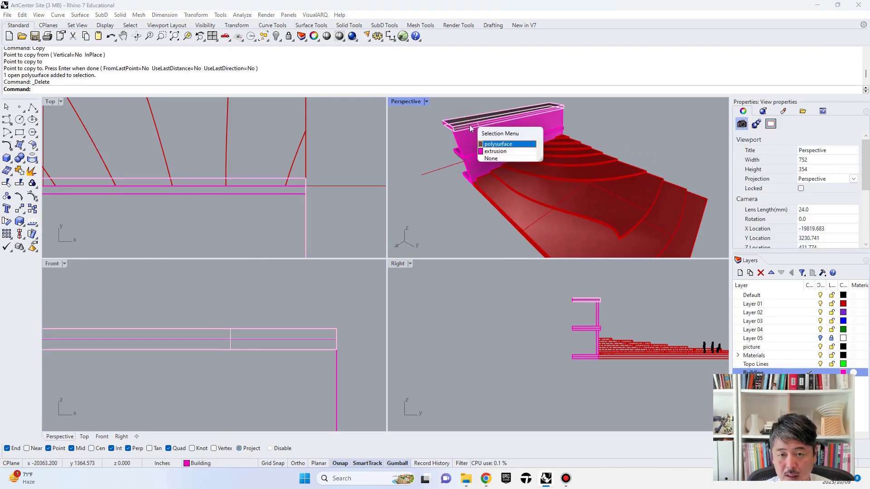
pyautogui.click(489, 144)
pyautogui.press('Delete')
# Delete the remaining old open polysurfaces overlapping the building's lower boxes and middle slab
pyautogui.moveTo(471, 167); pyautogui.dragTo(454, 161, button='right')
pyautogui.scroll(4, 455, 162)
pyautogui.click(459, 163)
pyautogui.click(445, 161)
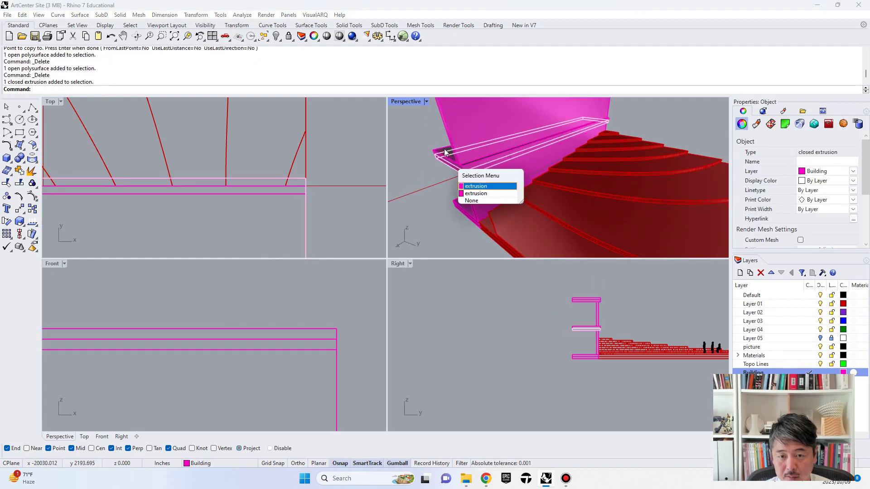
pyautogui.click(471, 185)
pyautogui.click(442, 187)
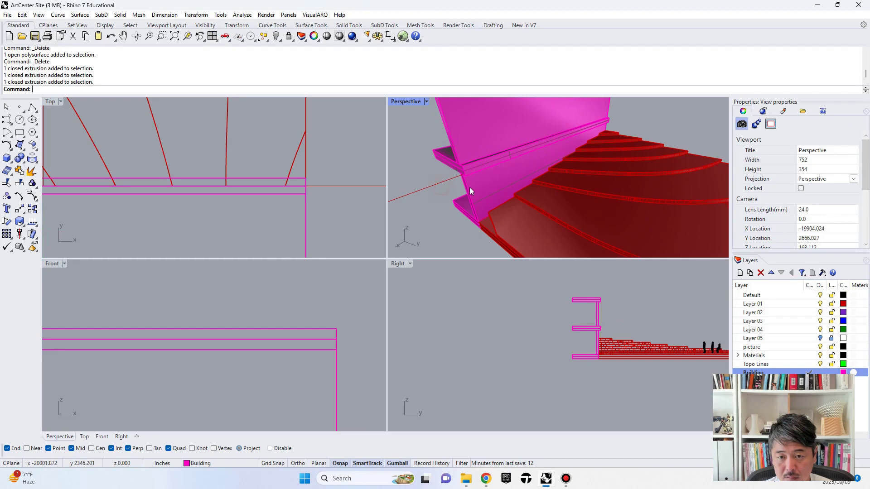
pyautogui.click(494, 215)
pyautogui.press('Delete')
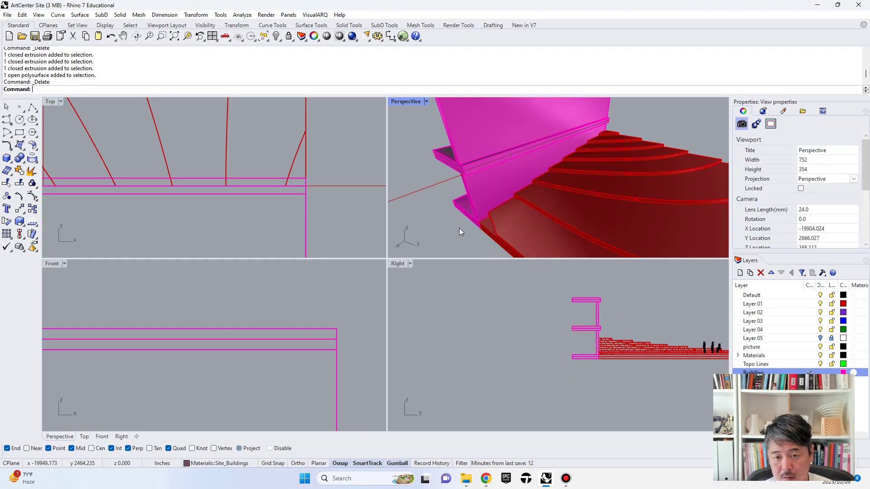
pyautogui.scroll(5, 471, 216)
pyautogui.click(507, 157)
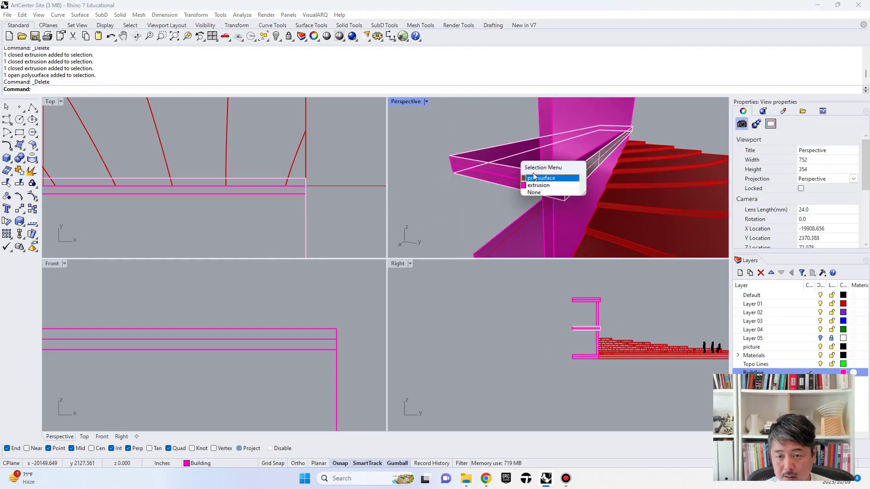
pyautogui.click(481, 176)
pyautogui.press('Delete')
# Hide the three human figure meshes standing beside the terrain
pyautogui.scroll(-5, 561, 191)
pyautogui.moveTo(573, 188); pyautogui.dragTo(510, 248, button='right')
pyautogui.scroll(3, 513, 236)
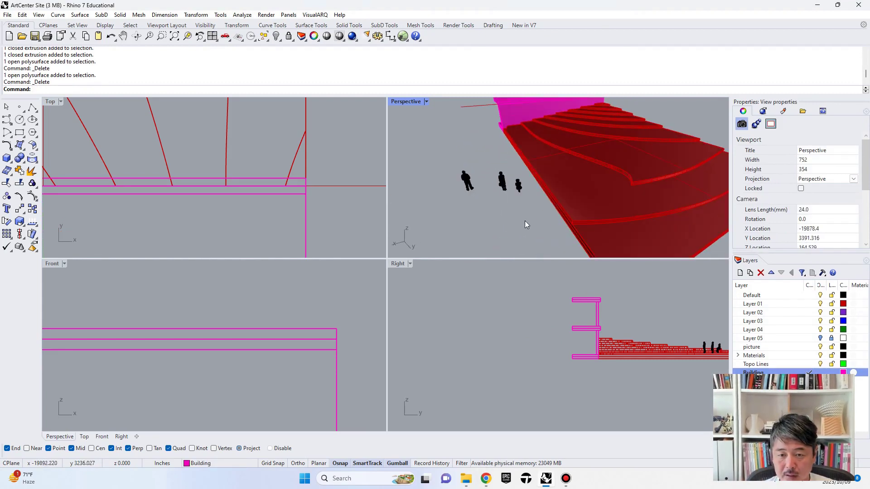
pyautogui.moveTo(444, 171); pyautogui.dragTo(440, 179)
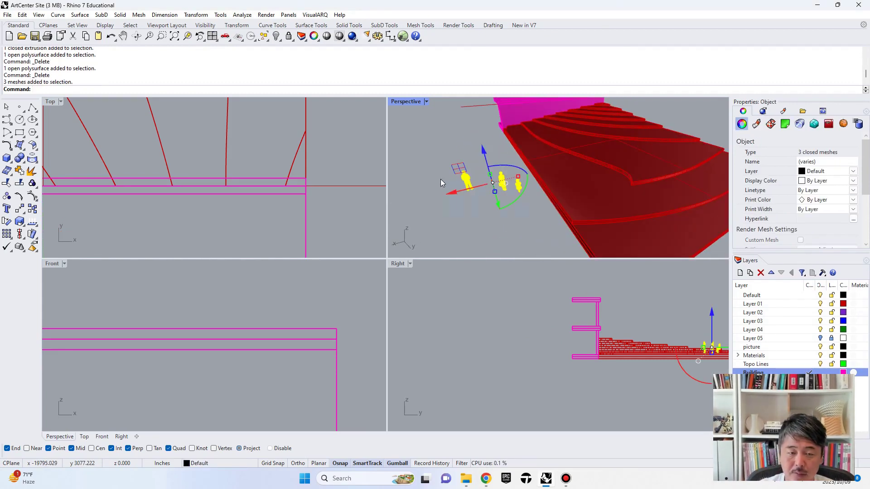
pyautogui.write('hide')
pyautogui.press('Return')
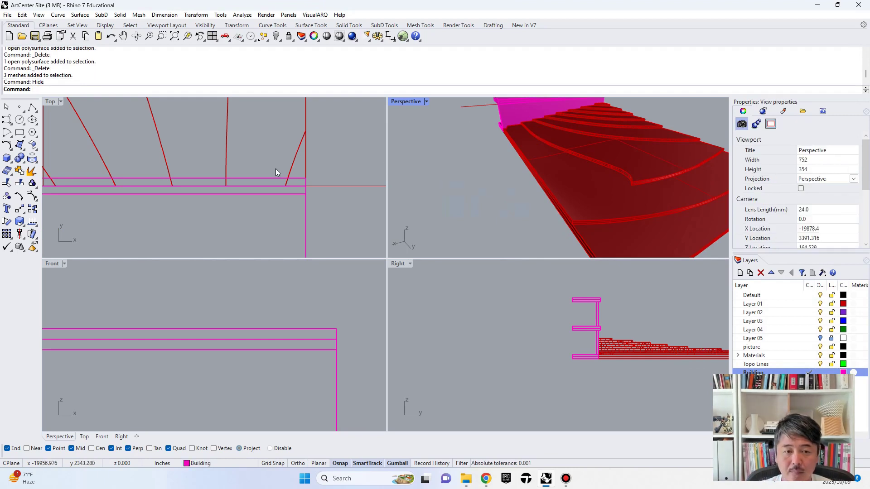
# Try to dimension the terrain's width along its far edge in plan
pyautogui.scroll(-6, 294, 171)
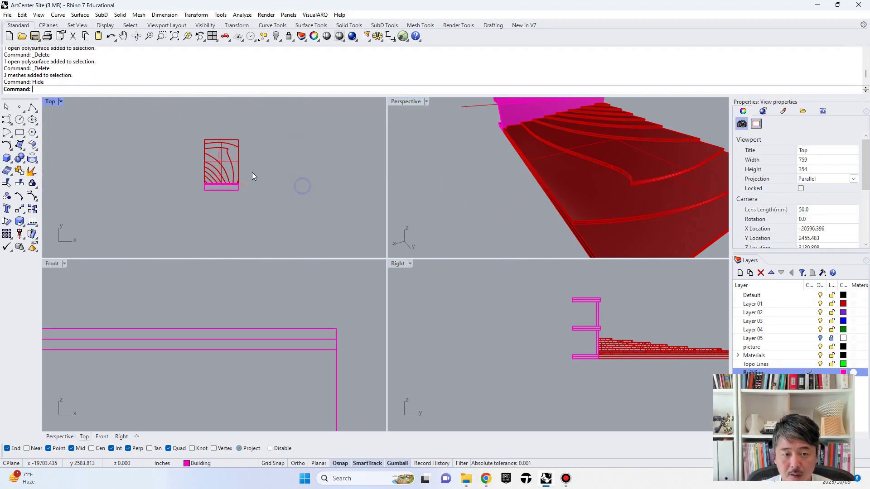
pyautogui.moveTo(264, 127); pyautogui.dragTo(283, 128)
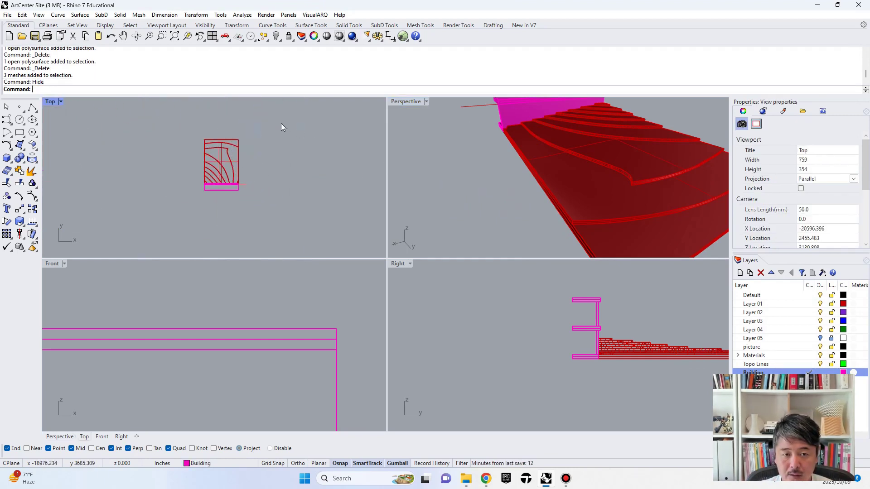
pyautogui.click(391, 38)
pyautogui.scroll(1, 199, 136)
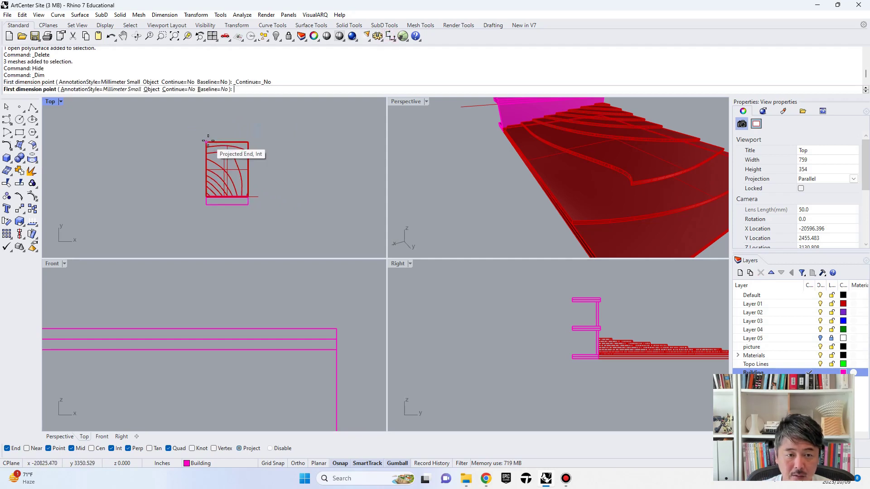
pyautogui.click(207, 142)
pyautogui.click(248, 142)
pyautogui.click(245, 137)
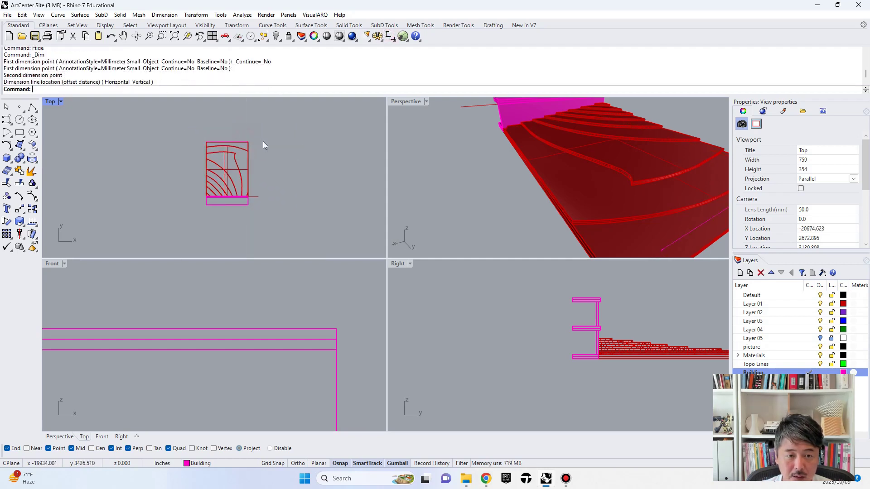
# Move the width dimension outward from the terrain's edge, then delete it
pyautogui.click(226, 141)
pyautogui.scroll(10, 225, 138)
pyautogui.moveTo(246, 164); pyautogui.dragTo(246, 140)
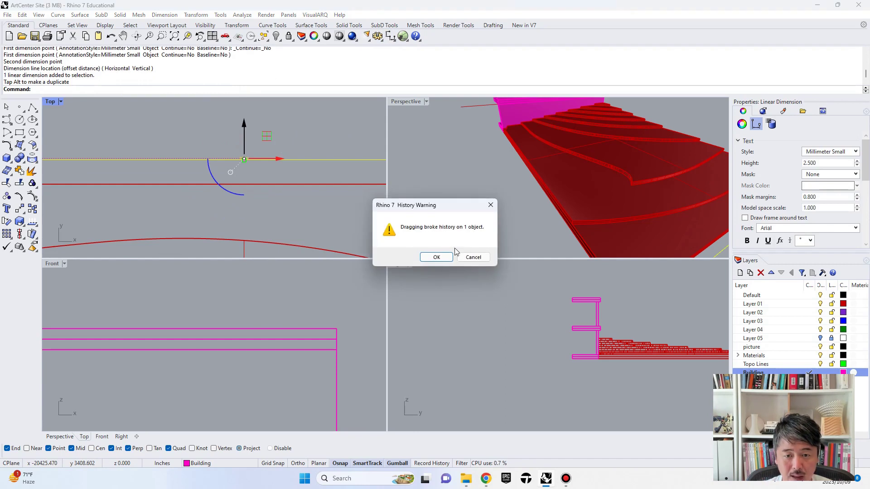
pyautogui.click(436, 257)
pyautogui.scroll(-5, 251, 168)
pyautogui.moveTo(303, 133); pyautogui.dragTo(237, 157)
pyautogui.scroll(-5, 236, 157)
pyautogui.press('Delete')
# Copy the complete full-size site model, terrain and building together, to a free spot beside the original
pyautogui.moveTo(293, 126); pyautogui.dragTo(208, 223)
pyautogui.write('Copy')
pyautogui.press('Return')
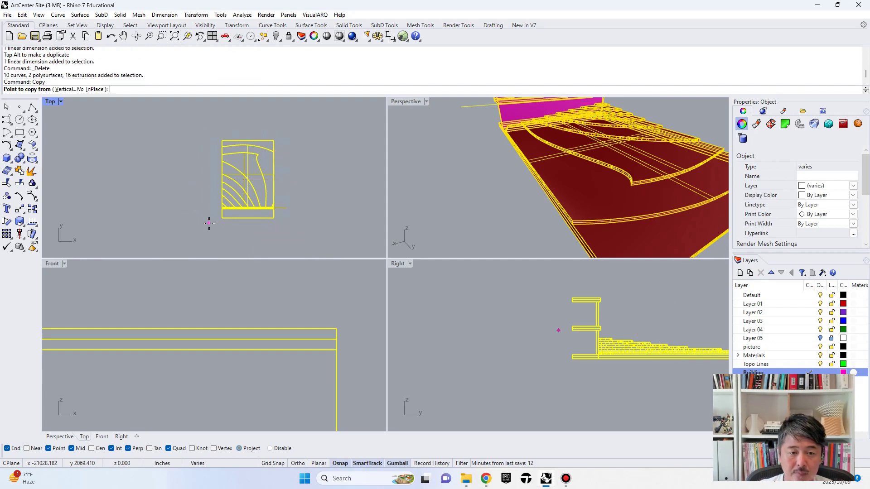
pyautogui.click(226, 198)
pyautogui.moveTo(288, 199); pyautogui.dragTo(217, 207, button='right')
pyautogui.click(276, 204)
pyautogui.press('Return')
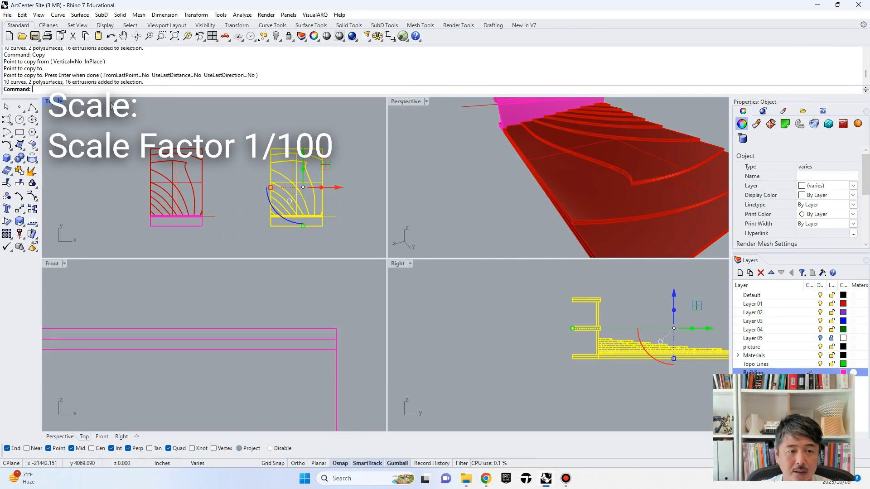
# Scale the copied site model by 1/100 about a point inside it and zoom all viewports to it
pyautogui.write('Scale')
pyautogui.press('Return')
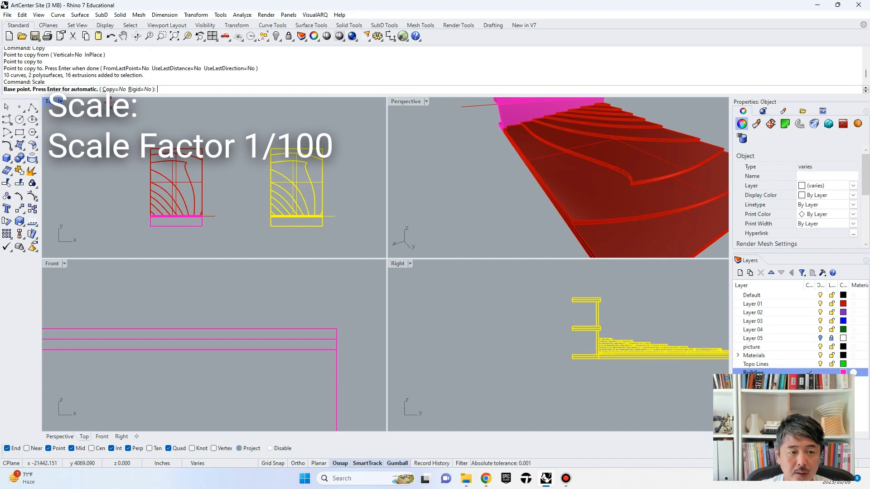
pyautogui.click(295, 182)
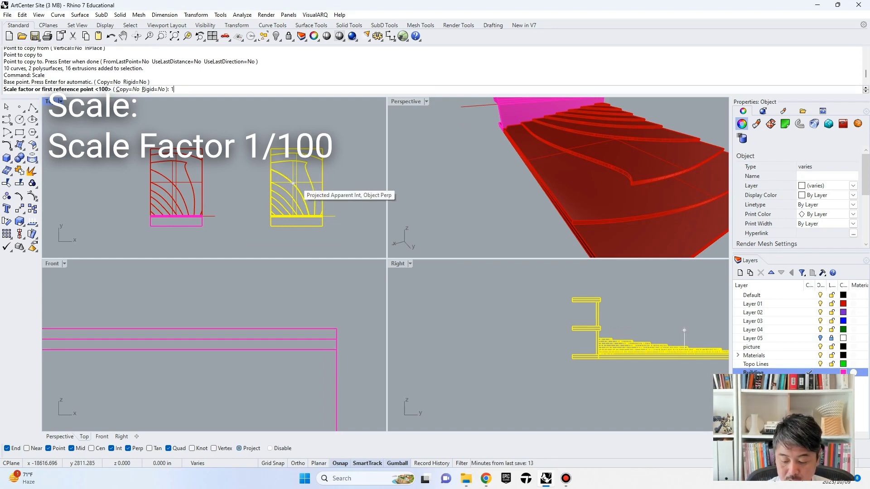
pyautogui.write('1/100')
pyautogui.press('Return')
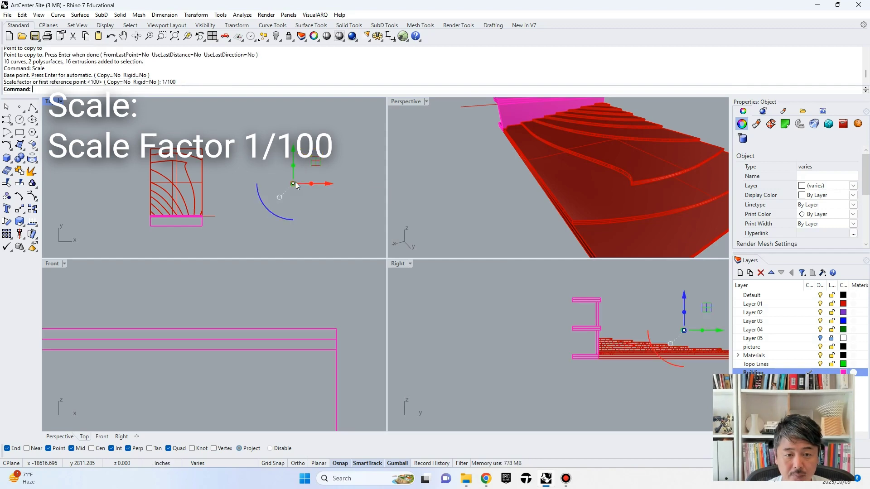
pyautogui.write('ZSA')
pyautogui.press('Return')
pyautogui.press('Escape')
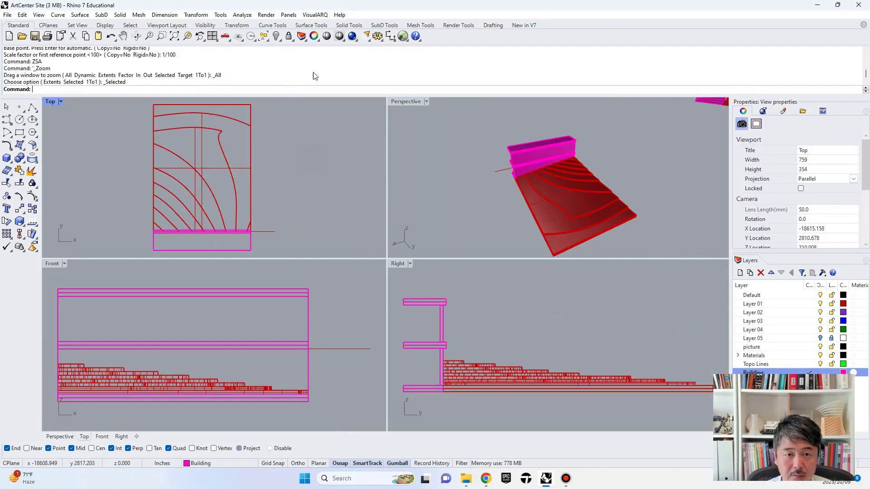
# Check the scaled model's size by dimensioning its width and overall length in plan, then delete both dimensions
pyautogui.click(390, 36)
pyautogui.moveTo(128, 146); pyautogui.dragTo(145, 180, button='right')
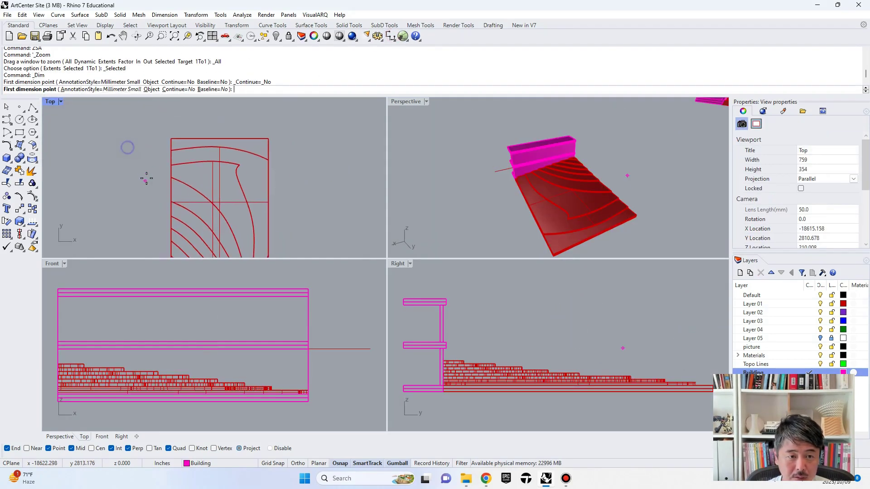
pyautogui.click(170, 137)
pyautogui.click(268, 136)
pyautogui.click(268, 123)
pyautogui.rightClick(272, 142)
pyautogui.click(269, 137)
pyautogui.scroll(-3, 271, 141)
pyautogui.scroll(5, 285, 186)
pyautogui.click(268, 219)
pyautogui.click(337, 210)
pyautogui.moveTo(565, 181); pyautogui.dragTo(546, 180, button='right')
pyautogui.scroll(-9, 314, 173)
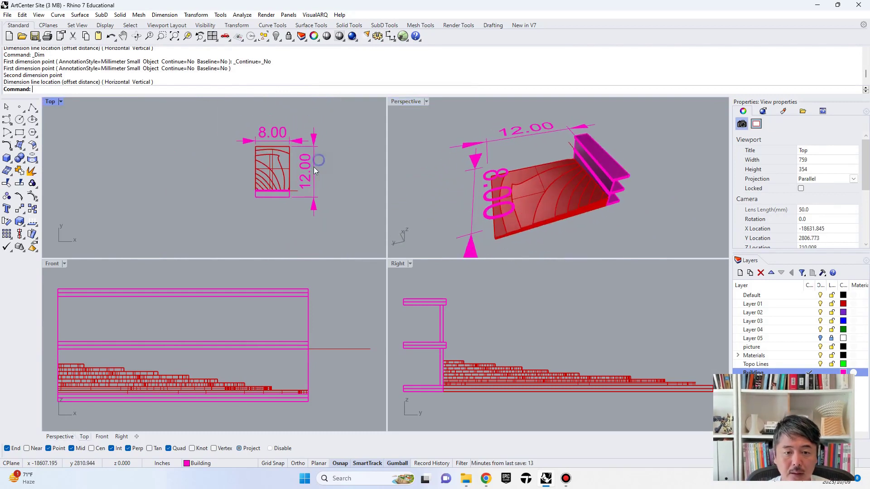
pyautogui.moveTo(331, 127); pyautogui.dragTo(300, 174)
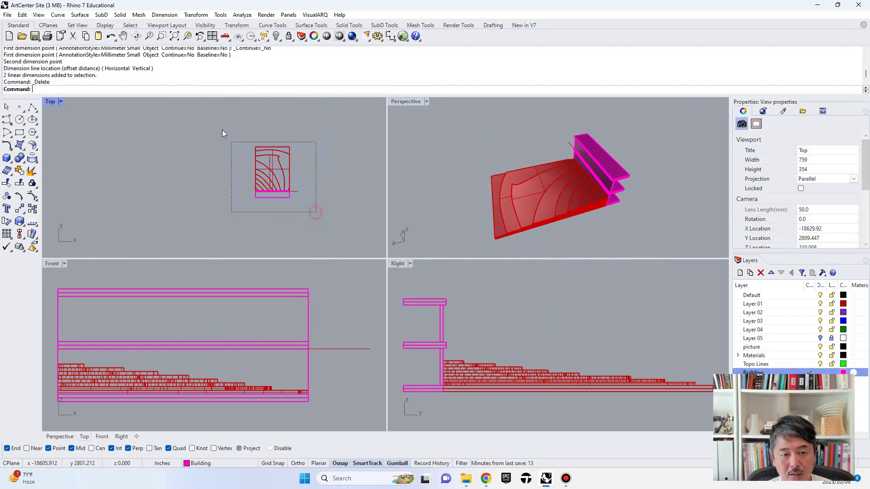
# Copy the complete 1/100 model, terrain and building, straight sideways along the X direction in plan
pyautogui.moveTo(222, 135); pyautogui.dragTo(222, 133)
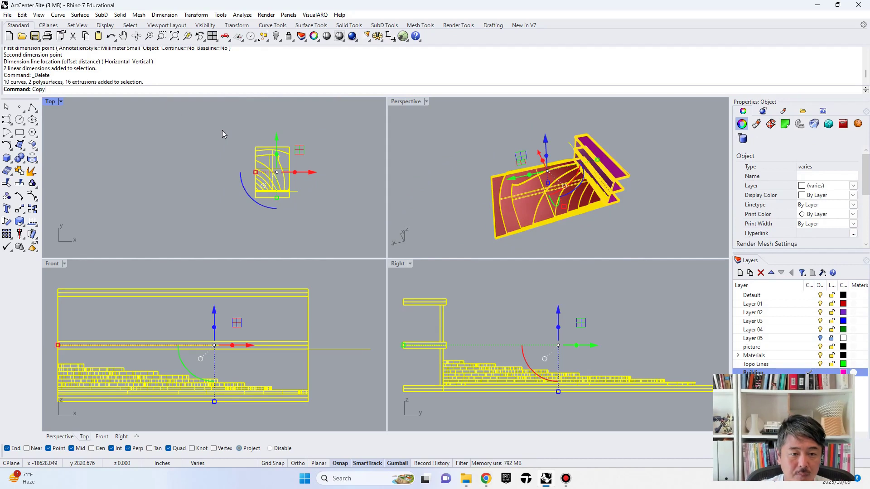
pyautogui.press('Return')
pyautogui.click(255, 163)
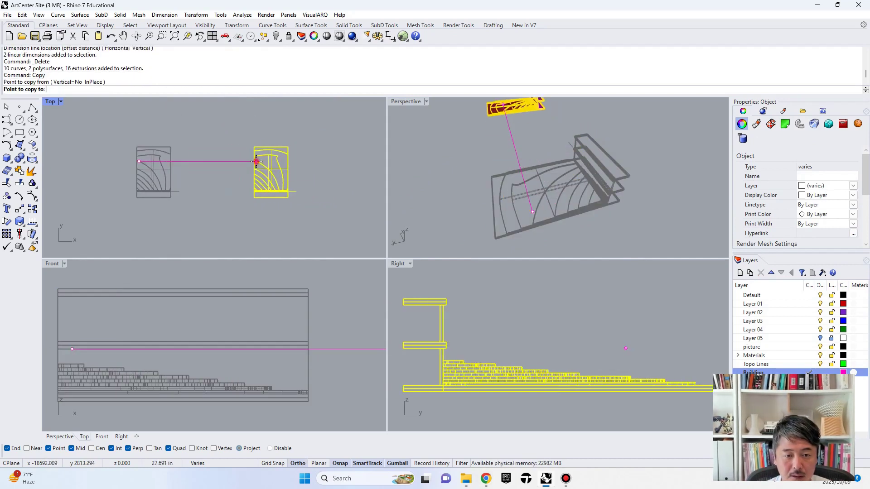
pyautogui.click(256, 162)
pyautogui.press('Return')
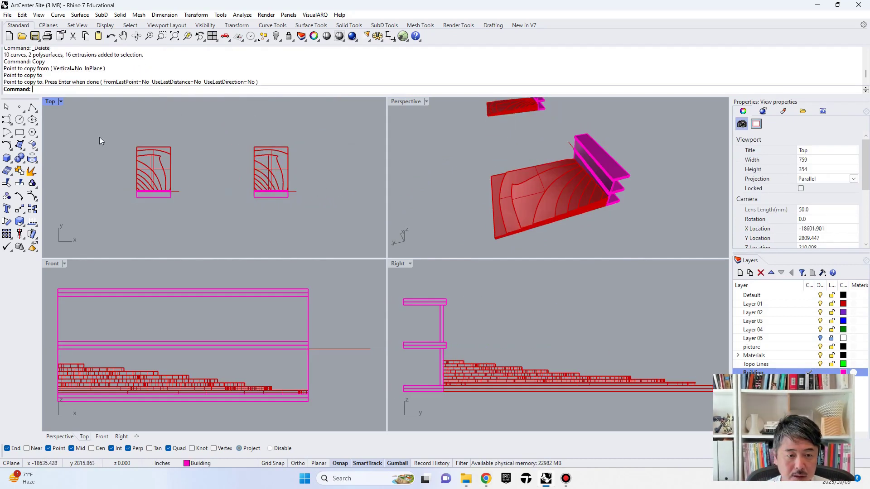
# Hide the first 1/100 model, keeping only its copy for laying out the parts
pyautogui.hotkey('ctrl', 'shift', 'p')
pyautogui.write('hide')
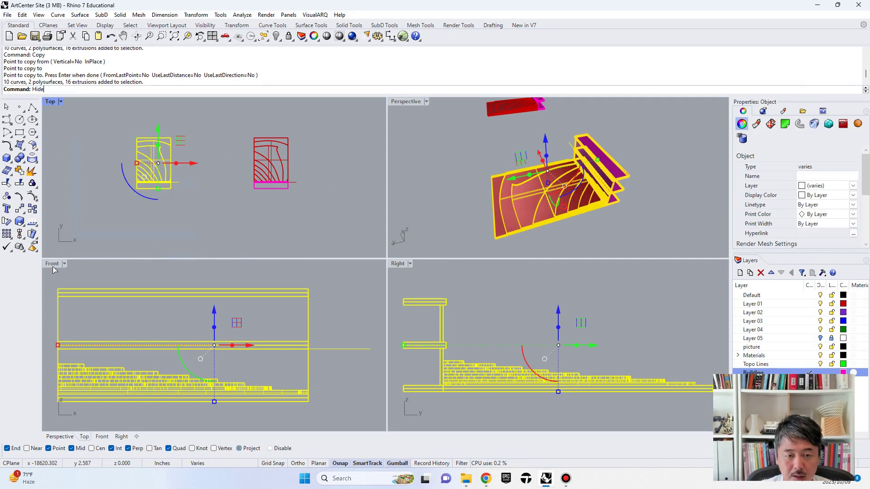
pyautogui.press('Return')
# Move the building boxes of the scaled copy away from the terrain in plan
pyautogui.moveTo(319, 179); pyautogui.dragTo(320, 178)
pyautogui.moveTo(276, 154); pyautogui.dragTo(277, 194)
pyautogui.scroll(2, 309, 165)
pyautogui.click(309, 167)
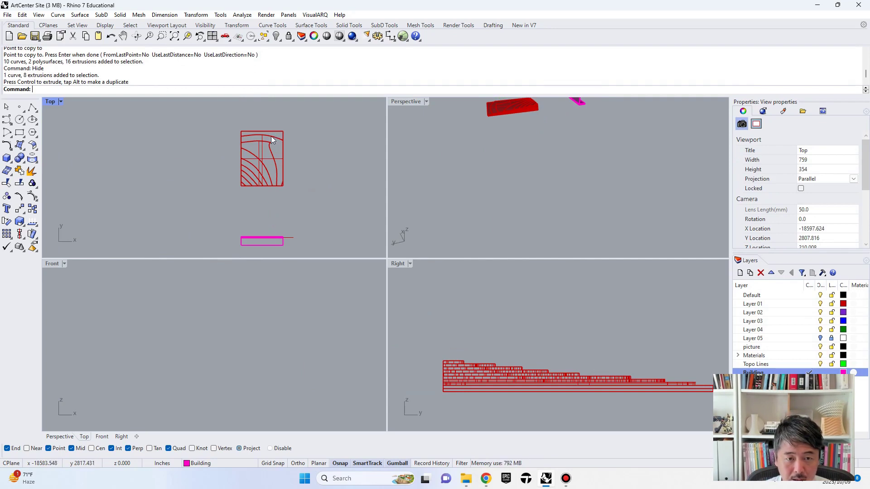
# Move all terrain layers above the lowest one sideways in plan so the base layer lies alone
pyautogui.click(511, 108)
pyautogui.write('zsa')
pyautogui.press('Return')
pyautogui.click(455, 184)
pyautogui.moveTo(455, 184); pyautogui.dragTo(453, 213, button='right')
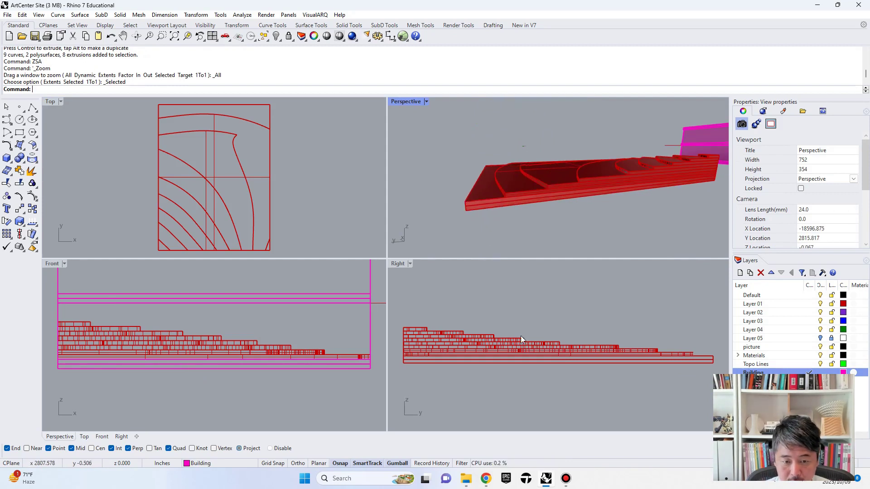
pyautogui.moveTo(719, 311); pyautogui.dragTo(515, 349)
pyautogui.moveTo(392, 360); pyautogui.dragTo(395, 358)
pyautogui.scroll(-4, 255, 233)
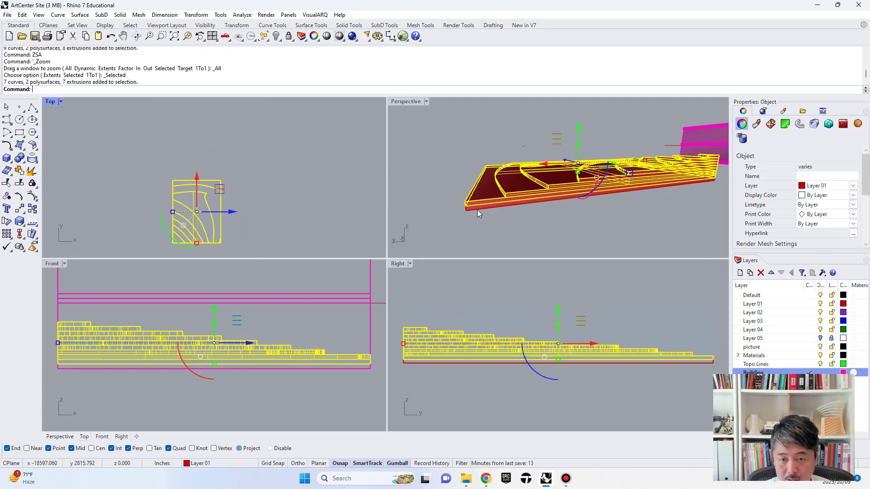
pyautogui.moveTo(233, 215); pyautogui.dragTo(286, 210)
# Deselect the second terrain layer and shift the remaining upper layers sideways to separate it
pyautogui.moveTo(527, 189); pyautogui.dragTo(649, 227, button='right')
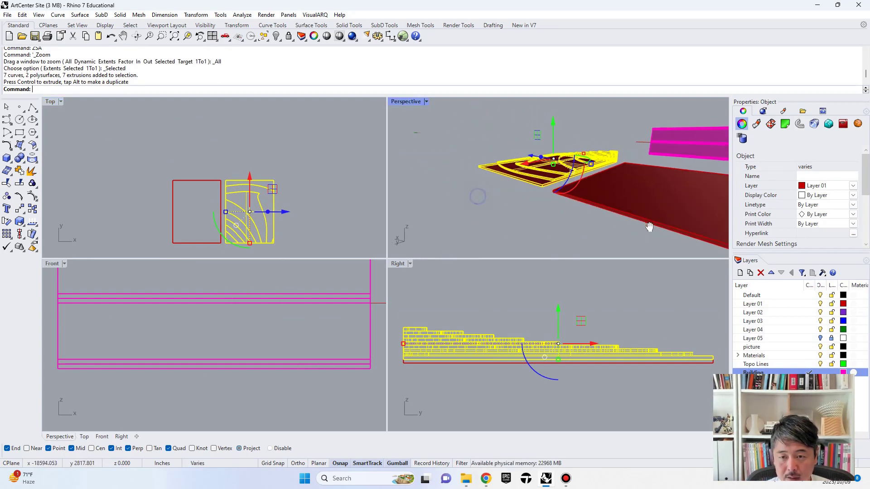
pyautogui.keyDown('ctrl'); pyautogui.click(535, 185); pyautogui.keyUp('ctrl')
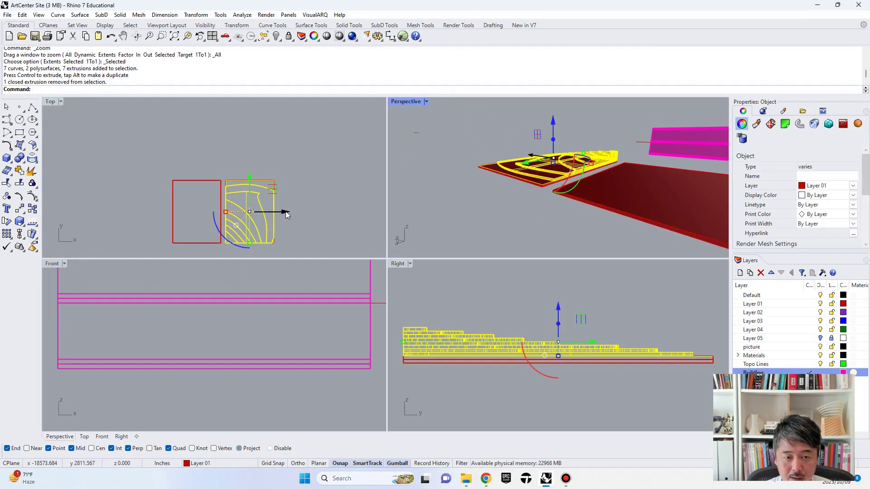
pyautogui.moveTo(285, 211); pyautogui.dragTo(235, 211, button='right')
pyautogui.moveTo(235, 211); pyautogui.dragTo(288, 212)
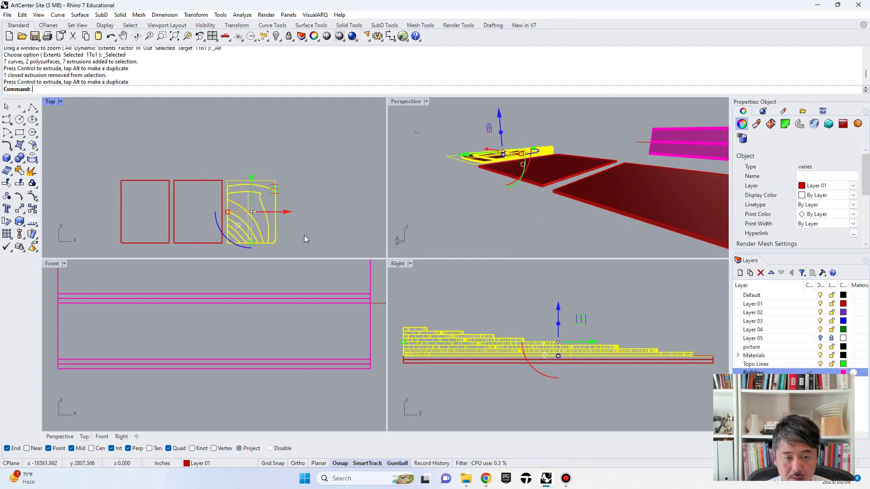
# Take the third terrain layer out of the selection and move the layers above it sideways in plan
pyautogui.moveTo(482, 161); pyautogui.dragTo(498, 180, button='right')
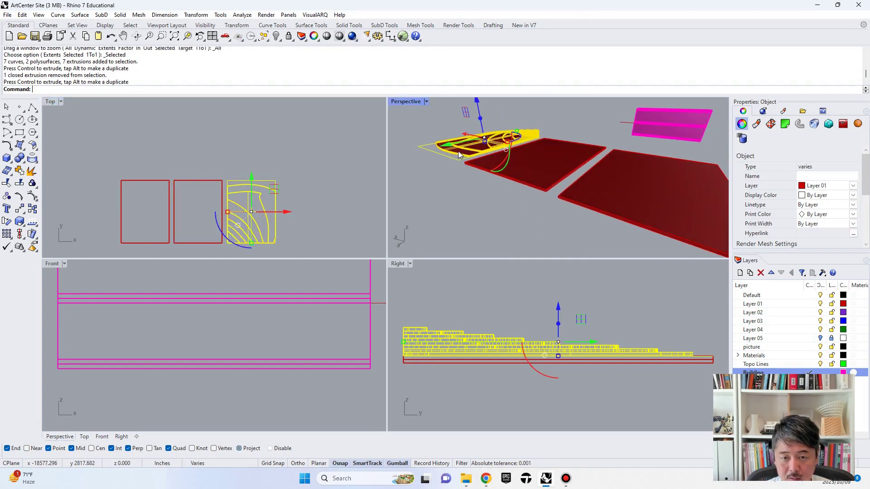
pyautogui.keyDown('ctrl'); pyautogui.click(458, 151); pyautogui.keyUp('ctrl')
pyautogui.moveTo(286, 212); pyautogui.dragTo(232, 212, button='right')
pyautogui.moveTo(233, 213); pyautogui.dragTo(284, 205)
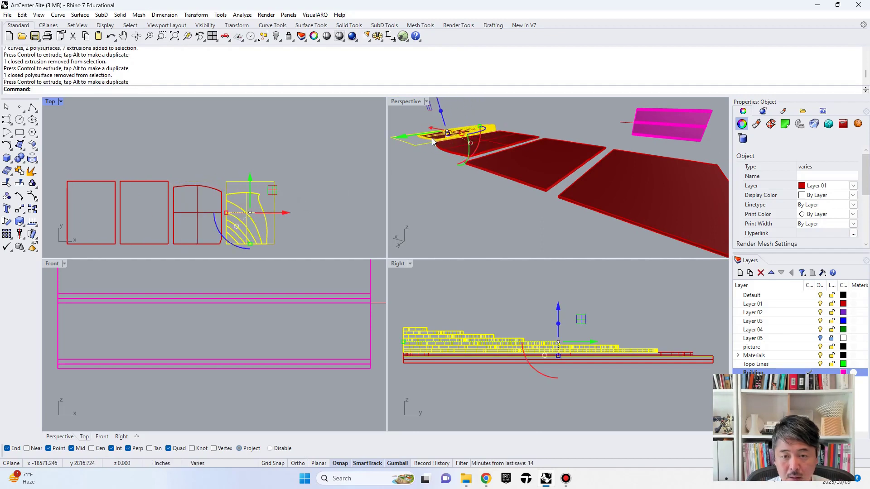
# Take the fourth and fifth terrain layers out of the selection in turn, shifting the remaining upper layers sideways in plan each time
pyautogui.keyDown('ctrl'); pyautogui.click(433, 141); pyautogui.keyUp('ctrl')
pyautogui.moveTo(289, 213); pyautogui.dragTo(341, 212)
pyautogui.keyDown('ctrl'); pyautogui.click(306, 223); pyautogui.keyUp('ctrl')
pyautogui.moveTo(324, 222); pyautogui.dragTo(291, 222, button='right')
pyautogui.keyDown('ctrl'); pyautogui.click(278, 229); pyautogui.keyUp('ctrl')
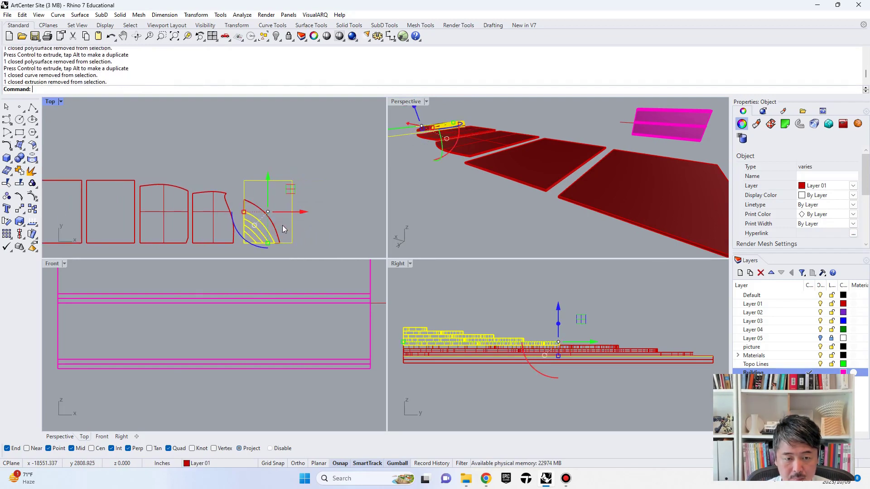
pyautogui.scroll(-8, 281, 225)
pyautogui.moveTo(314, 212); pyautogui.dragTo(334, 214)
# Deselect the sixth terrain layer and shift the smaller layers above it sideways in plan
pyautogui.scroll(6, 311, 218)
pyautogui.keyDown('ctrl'); pyautogui.click(307, 226); pyautogui.keyUp('ctrl')
pyautogui.keyDown('ctrl'); pyautogui.click(308, 224); pyautogui.keyUp('ctrl')
pyautogui.moveTo(327, 199); pyautogui.dragTo(286, 200, button='right')
pyautogui.keyDown('ctrl'); pyautogui.moveTo(285, 199); pyautogui.dragTo(371, 197); pyautogui.keyUp('ctrl')
# Delete the leftover square outline curve around the smallest terrain layers
pyautogui.click(314, 248)
pyautogui.click(317, 168)
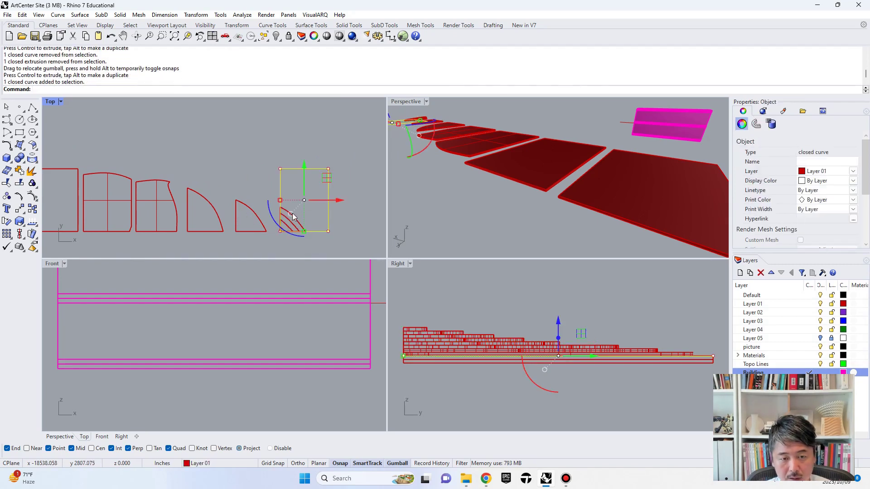
pyautogui.press('Delete')
# Select the top three terrain layers and move them sideways in plan off the seventh layer
pyautogui.scroll(3, 289, 220)
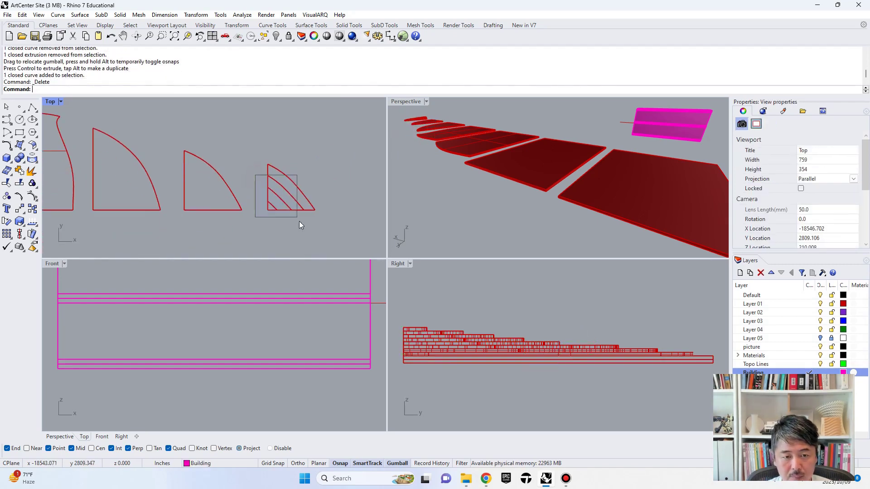
pyautogui.moveTo(255, 174); pyautogui.dragTo(306, 227)
pyautogui.scroll(-6, 306, 204)
pyautogui.moveTo(306, 204); pyautogui.dragTo(264, 212, button='right')
pyautogui.moveTo(287, 207); pyautogui.dragTo(315, 240)
pyautogui.click(272, 199)
pyautogui.scroll(5, 274, 202)
pyautogui.scroll(-5, 272, 212)
pyautogui.moveTo(304, 210); pyautogui.dragTo(335, 211)
pyautogui.scroll(2, 268, 216)
# Select the top two terrain layers and move them sideways in plan off the eighth layer
pyautogui.click(296, 222)
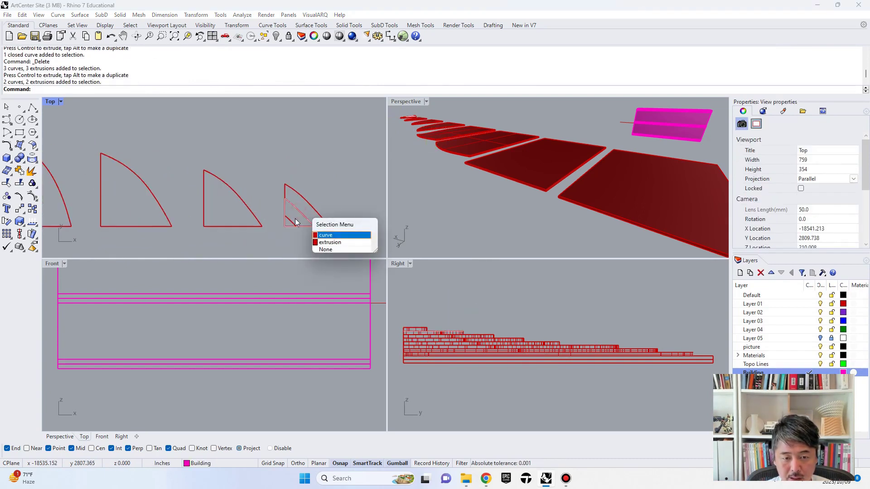
pyautogui.click(299, 206)
pyautogui.scroll(8, 300, 206)
pyautogui.moveTo(300, 206); pyautogui.dragTo(271, 251)
pyautogui.scroll(-12, 299, 228)
pyautogui.moveTo(303, 226); pyautogui.dragTo(249, 226, button='right')
pyautogui.moveTo(275, 227); pyautogui.dragTo(311, 226)
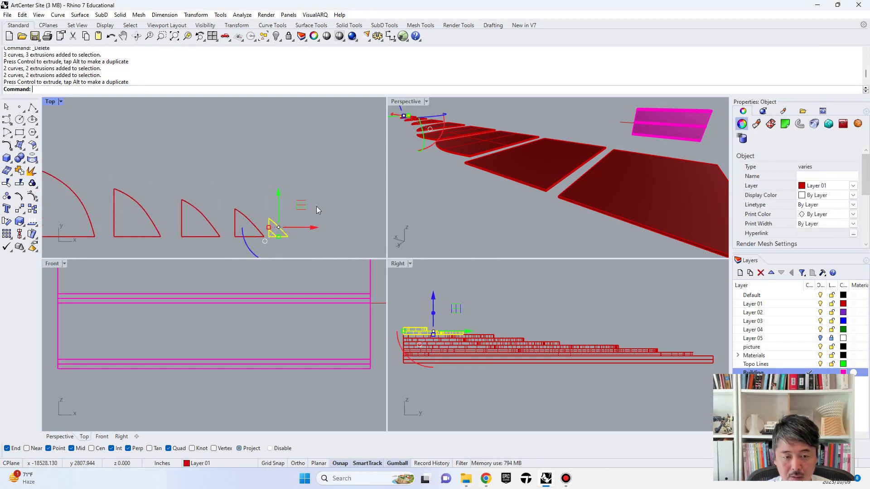
# Move the smallest terrain layer sideways in plan so the last two layers lie separately
pyautogui.click(323, 200)
pyautogui.scroll(2, 276, 230)
pyautogui.click(273, 231)
pyautogui.scroll(-1, 318, 224)
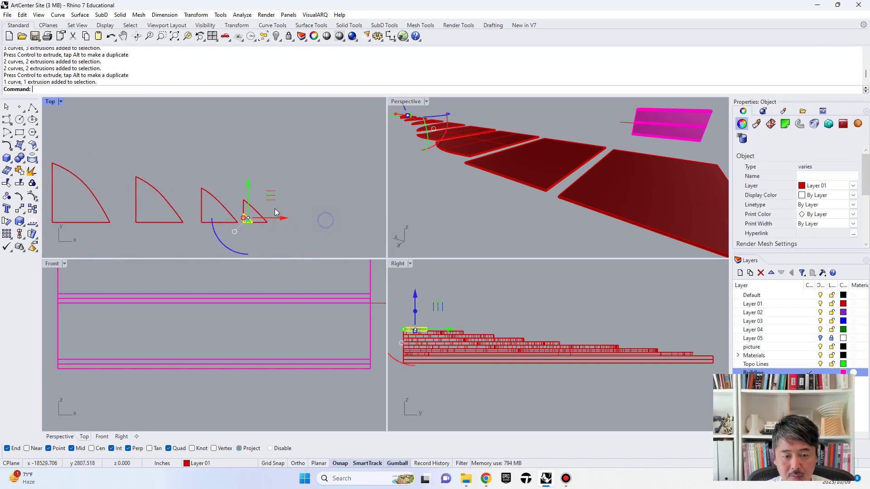
pyautogui.moveTo(283, 220); pyautogui.dragTo(323, 219)
pyautogui.click(340, 186)
# Move the building's topmost slab in plan to just below the row of flat terrain layers
pyautogui.scroll(-4, 339, 185)
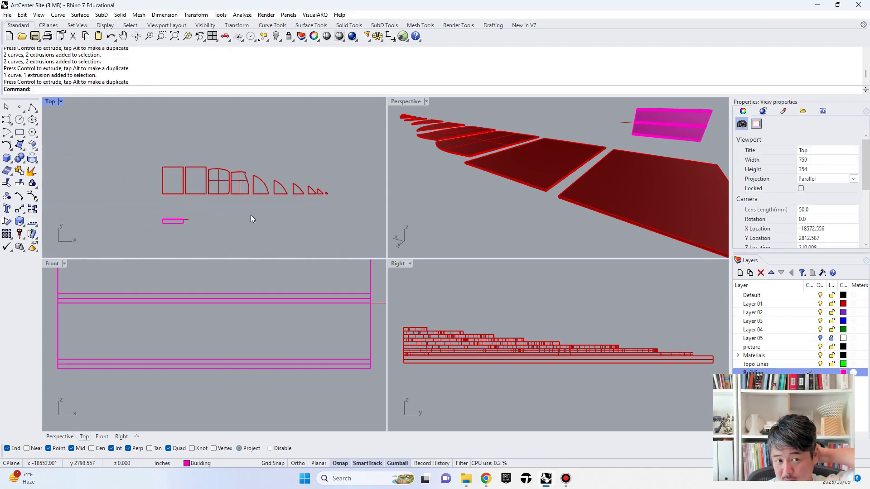
pyautogui.moveTo(666, 124); pyautogui.dragTo(567, 156, button='right')
pyautogui.scroll(-2, 680, 138)
pyautogui.click(567, 156)
pyautogui.scroll(5, 162, 204)
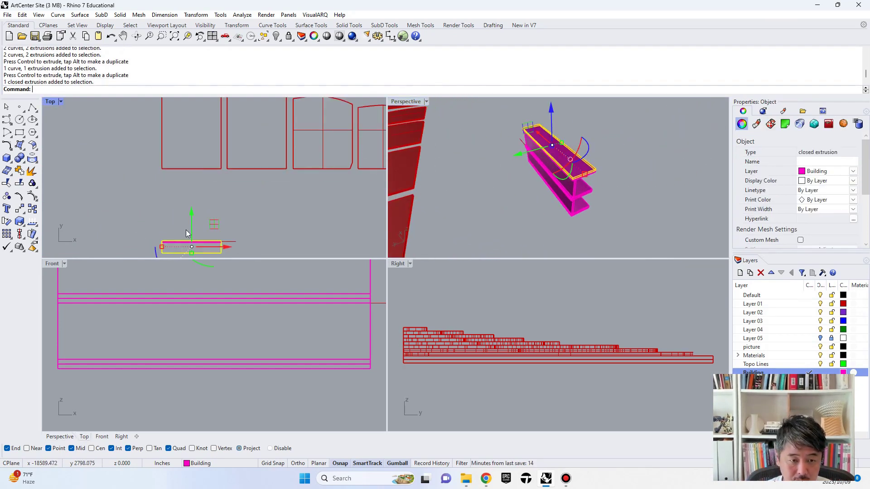
pyautogui.moveTo(191, 210); pyautogui.dragTo(196, 155)
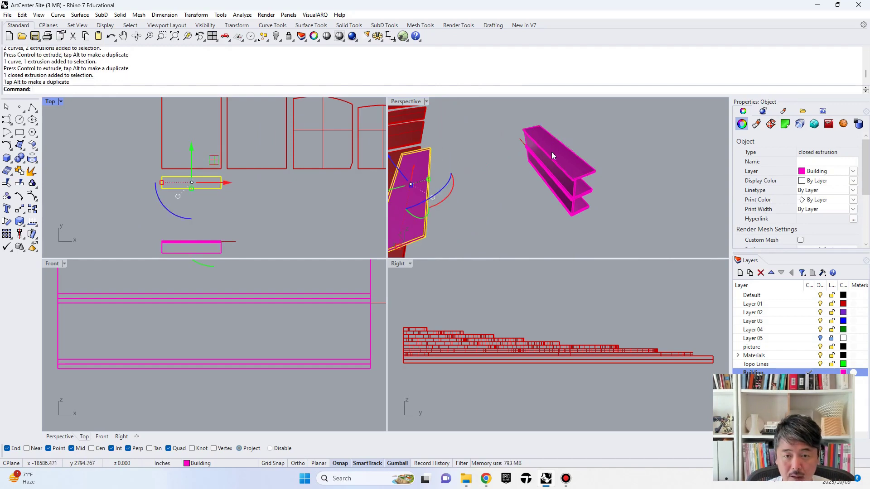
# Move the building's upper vertical wall and the second slab out in plan, placing the slab under the first one
pyautogui.click(546, 162)
pyautogui.moveTo(191, 209); pyautogui.dragTo(190, 182)
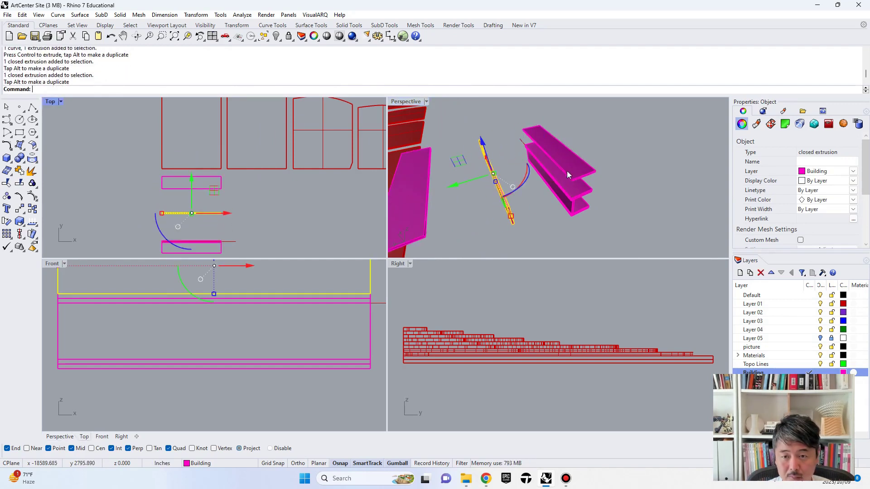
pyautogui.click(566, 171)
pyautogui.moveTo(192, 213); pyautogui.dragTo(195, 165)
# Move the building's next two horizontal slabs in plan to form a second column beside the first two
pyautogui.click(582, 190)
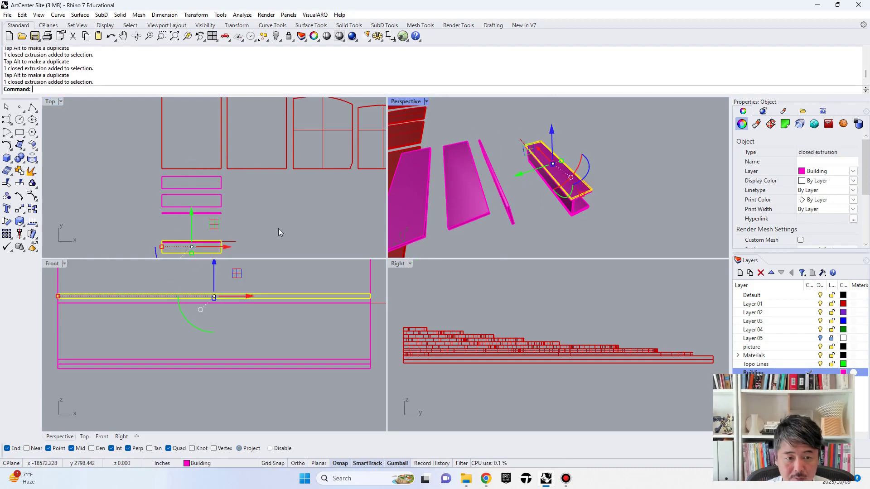
pyautogui.moveTo(216, 229); pyautogui.dragTo(279, 163)
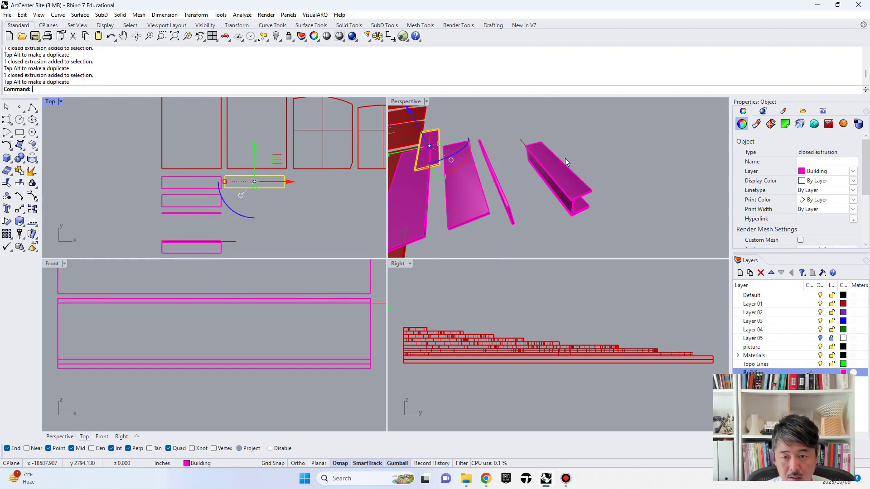
pyautogui.moveTo(215, 225); pyautogui.dragTo(277, 178)
pyautogui.click(310, 220)
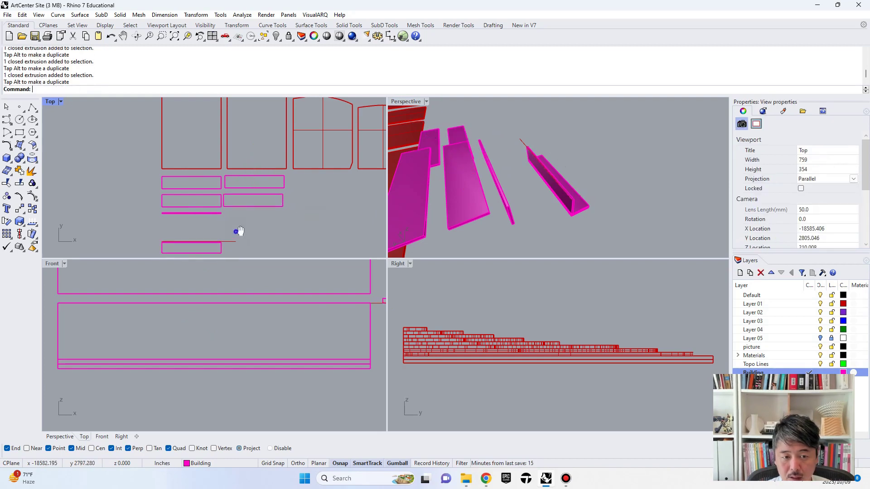
# Move the last two horizontal slabs of the building in plan into a third column beside the others
pyautogui.moveTo(236, 232); pyautogui.dragTo(235, 214, button='right')
pyautogui.click(215, 235)
pyautogui.click(242, 260)
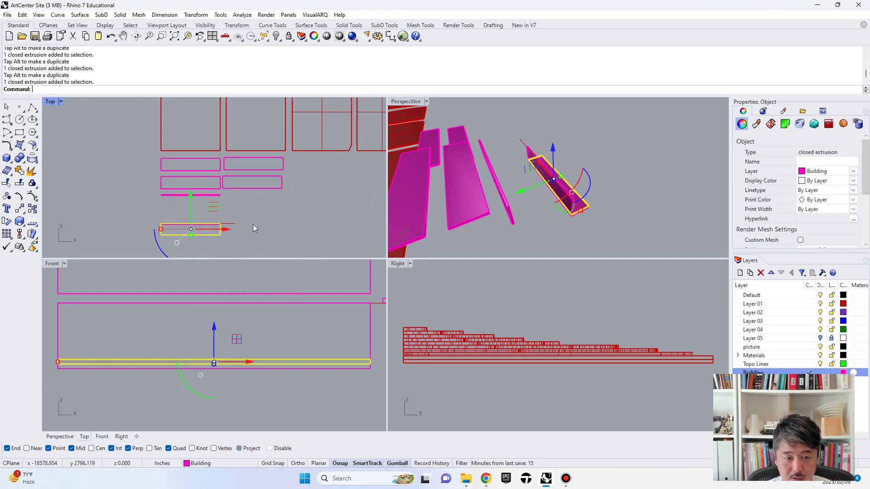
pyautogui.moveTo(216, 206); pyautogui.dragTo(337, 144)
pyautogui.moveTo(222, 211); pyautogui.dragTo(348, 162)
pyautogui.click(259, 238)
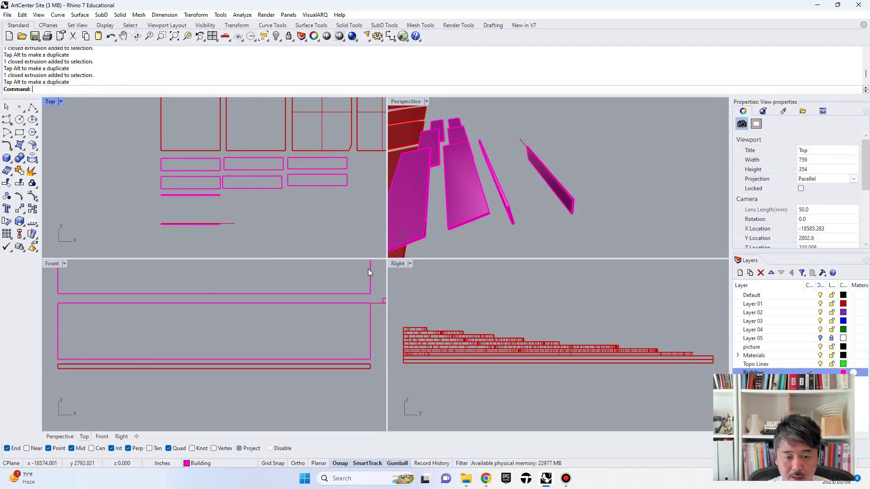
# Select both vertical building walls and rotate them 90 degrees in the side view so they lie flat
pyautogui.moveTo(558, 219); pyautogui.dragTo(529, 172, button='right')
pyautogui.click(566, 222)
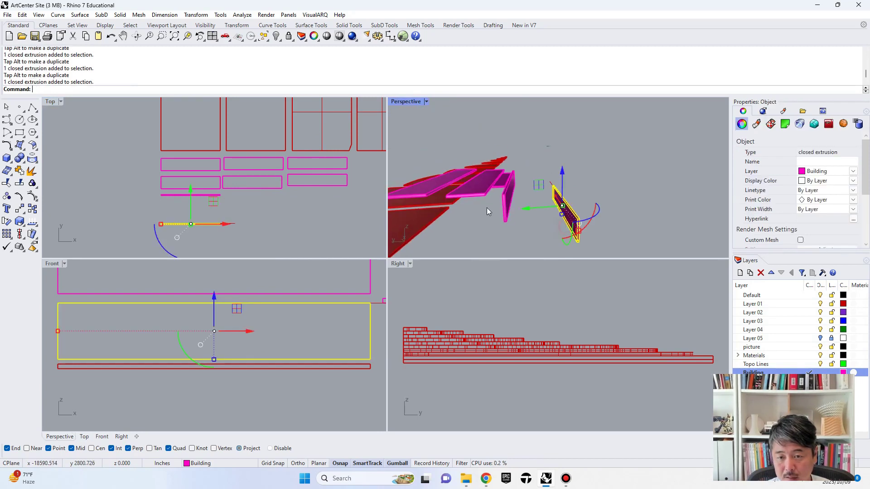
pyautogui.keyDown('shift'); pyautogui.click(507, 209); pyautogui.keyUp('shift')
pyautogui.scroll(-14, 588, 335)
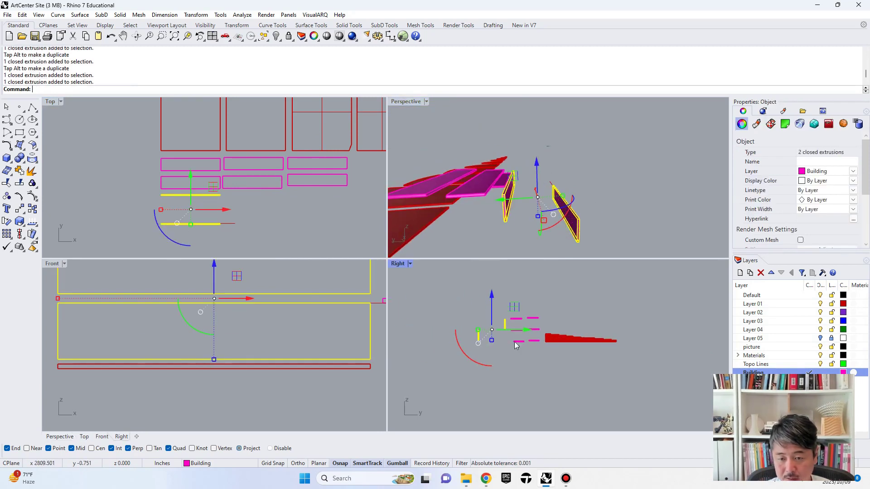
pyautogui.scroll(8, 492, 337)
pyautogui.moveTo(470, 352); pyautogui.dragTo(456, 301)
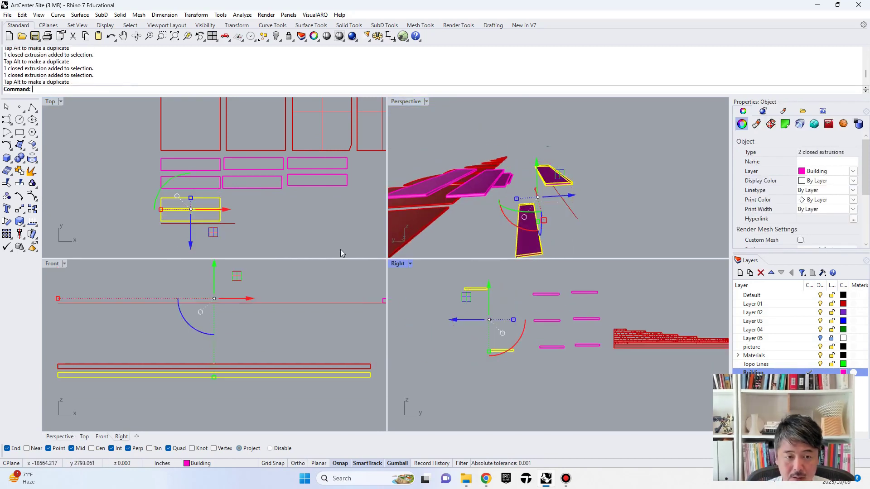
# Delete the stray line below the flattened building walls
pyautogui.click(254, 221)
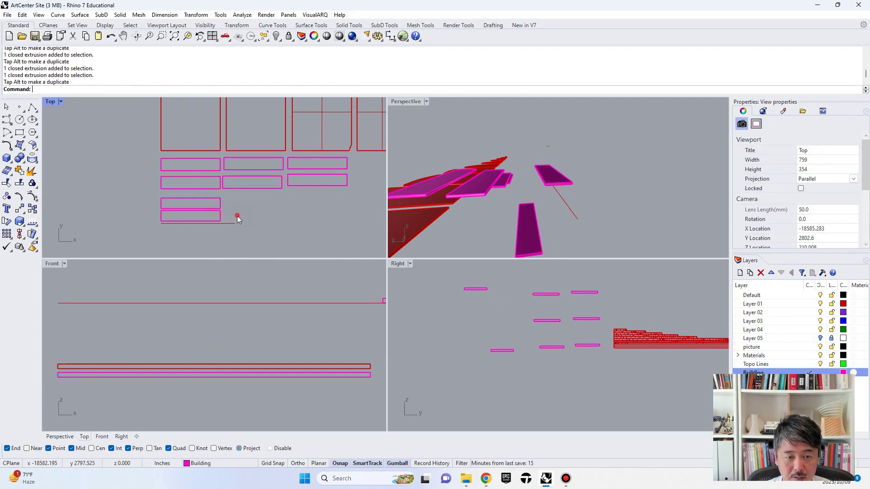
pyautogui.click(238, 216)
pyautogui.press('Delete')
# Move the two flattened walls to the end of the rows of building slabs
pyautogui.moveTo(252, 236); pyautogui.dragTo(94, 196)
pyautogui.scroll(-3, 215, 193)
pyautogui.moveTo(215, 193); pyautogui.dragTo(320, 173)
pyautogui.click(340, 132)
pyautogui.moveTo(340, 132); pyautogui.dragTo(255, 152, button='right')
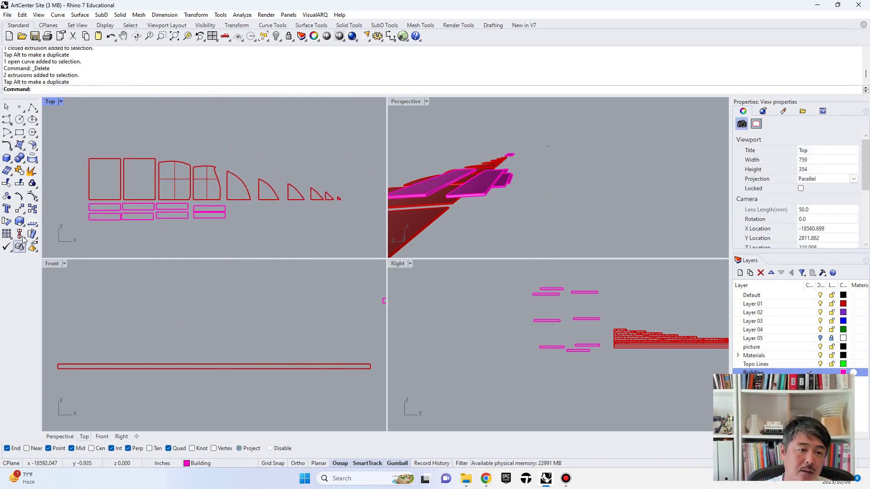
# Draw a 32 by 18 inch laser cutter bed rectangle in plan, starting below the first column of building pieces
pyautogui.click(20, 132)
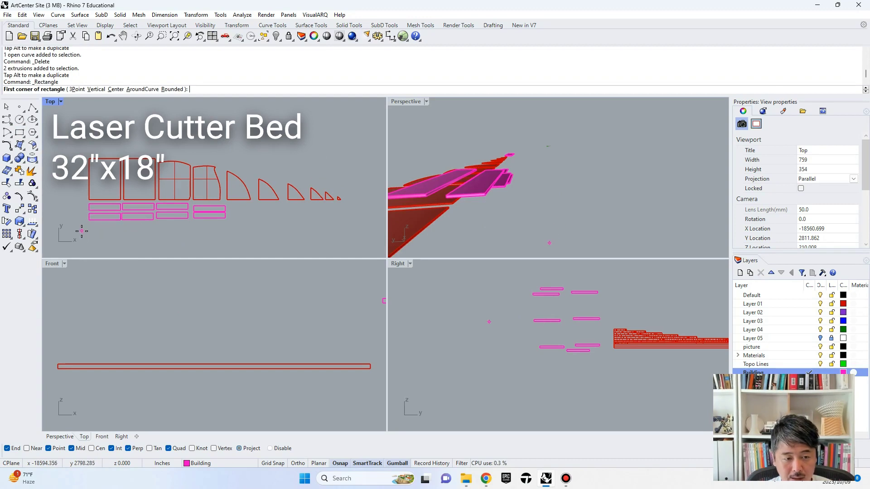
pyautogui.click(82, 231)
pyautogui.write('32"')
pyautogui.press('Return')
pyautogui.write('18')
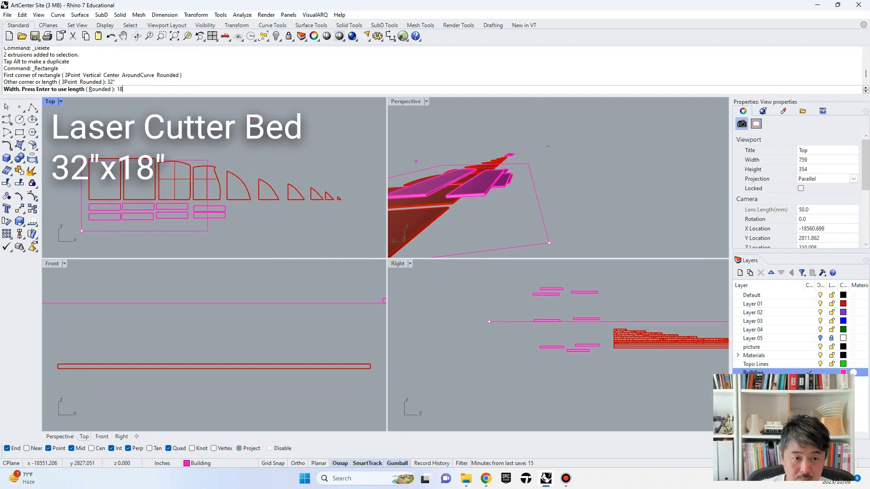
pyautogui.press('Return')
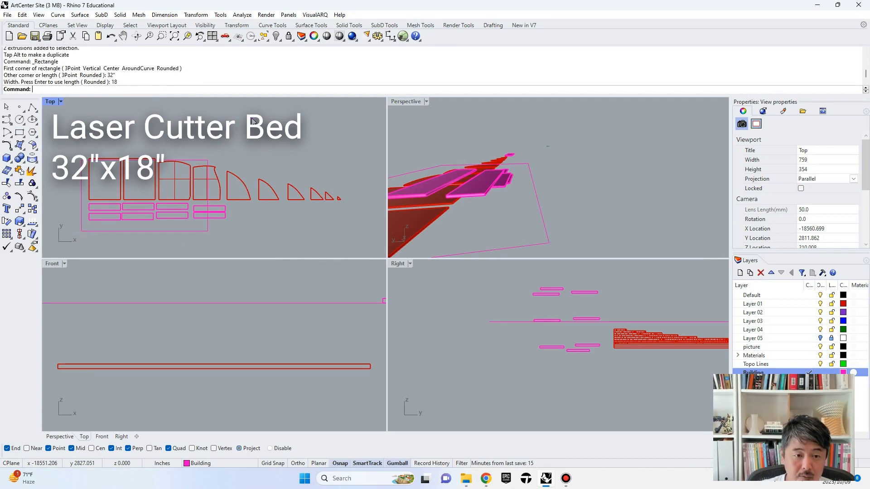
# Move all eight building pieces out of the laser cutter bed rectangle to clear space for the terrain
pyautogui.moveTo(201, 180); pyautogui.dragTo(240, 179, button='right')
pyautogui.scroll(2, 227, 161)
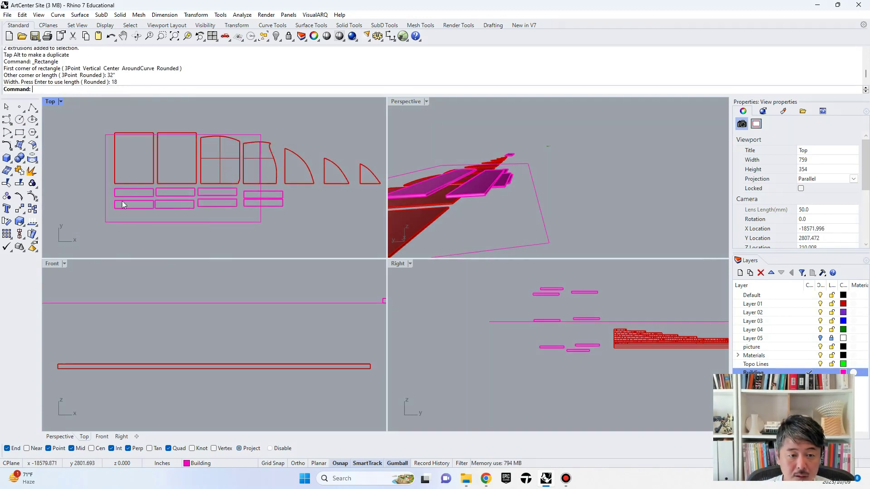
pyautogui.moveTo(81, 211); pyautogui.dragTo(330, 184)
pyautogui.scroll(-2, 322, 190)
pyautogui.moveTo(317, 194); pyautogui.dragTo(258, 201, button='right')
pyautogui.moveTo(216, 178); pyautogui.dragTo(337, 207)
pyautogui.scroll(3, 219, 194)
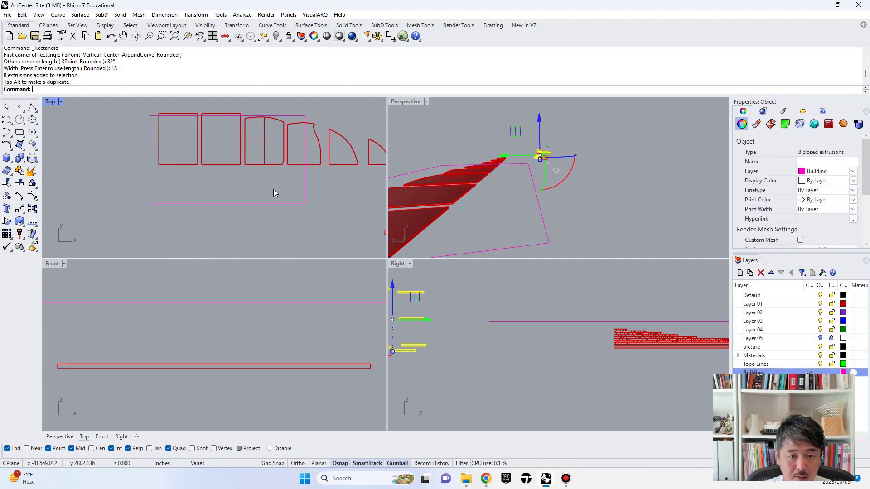
# Position the bed rectangle over the large terrain layers, then rotate and fit the curved layers, including the sixth, inside it
pyautogui.click(271, 214)
pyautogui.moveTo(272, 213); pyautogui.dragTo(263, 148)
pyautogui.click(300, 153)
pyautogui.scroll(4, 264, 154)
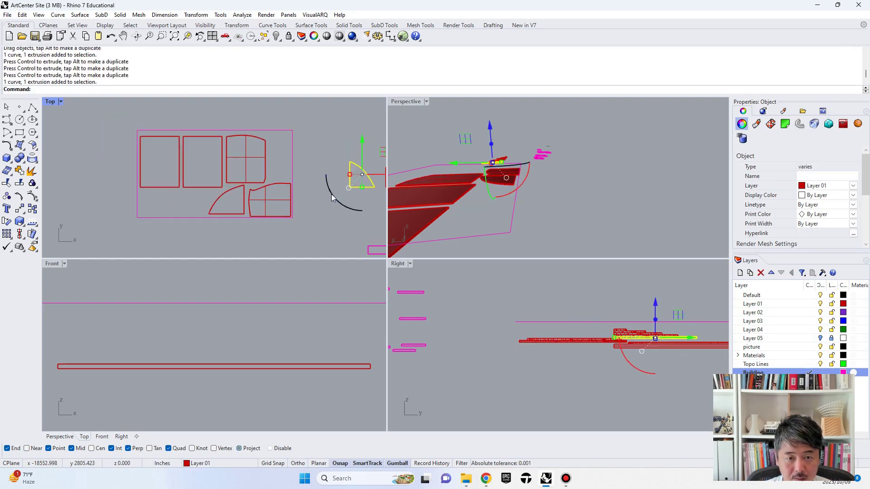
pyautogui.moveTo(331, 194); pyautogui.dragTo(375, 195)
pyautogui.moveTo(341, 150); pyautogui.dragTo(170, 181)
# Move the four smallest terrain layers into the free spaces of the bed rectangle and nest them between the larger parts
pyautogui.moveTo(379, 205); pyautogui.dragTo(294, 194, button='right')
pyautogui.moveTo(357, 198); pyautogui.dragTo(297, 168)
pyautogui.moveTo(349, 141); pyautogui.dragTo(101, 170)
pyautogui.scroll(5, 100, 170)
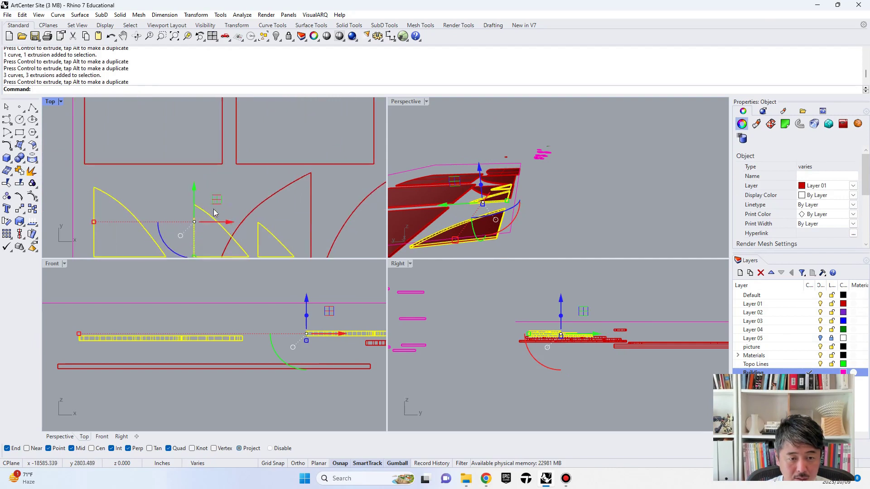
pyautogui.moveTo(219, 198); pyautogui.dragTo(191, 170)
pyautogui.moveTo(285, 227); pyautogui.dragTo(270, 244)
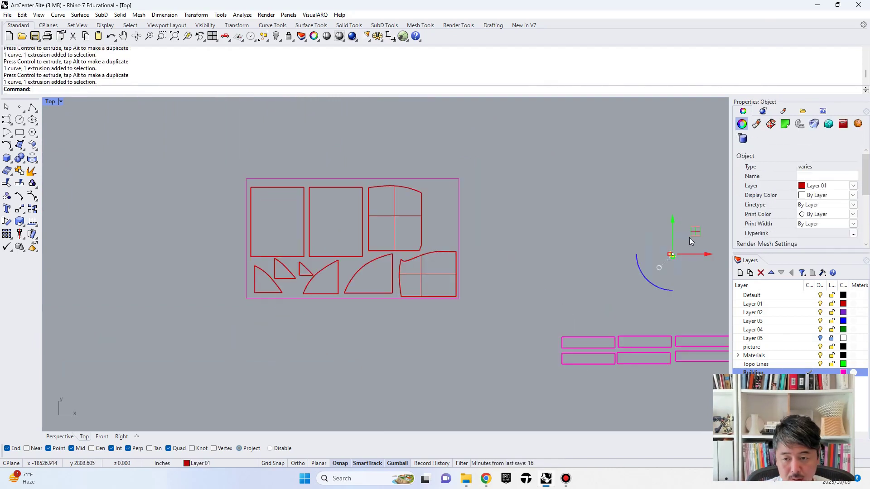
pyautogui.moveTo(696, 230); pyautogui.dragTo(463, 212)
pyautogui.click(539, 234)
# Move the eight building pieces next to the filled bed rectangle and place the two walls above the slab rows
pyautogui.moveTo(508, 228); pyautogui.dragTo(506, 227, button='right')
pyautogui.scroll(-3, 508, 228)
pyautogui.moveTo(388, 252); pyautogui.dragTo(613, 320)
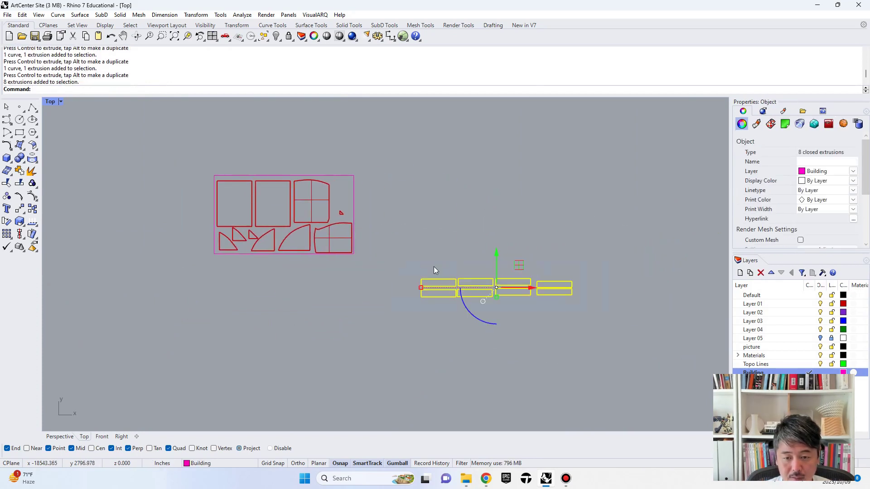
pyautogui.moveTo(450, 280); pyautogui.dragTo(406, 226)
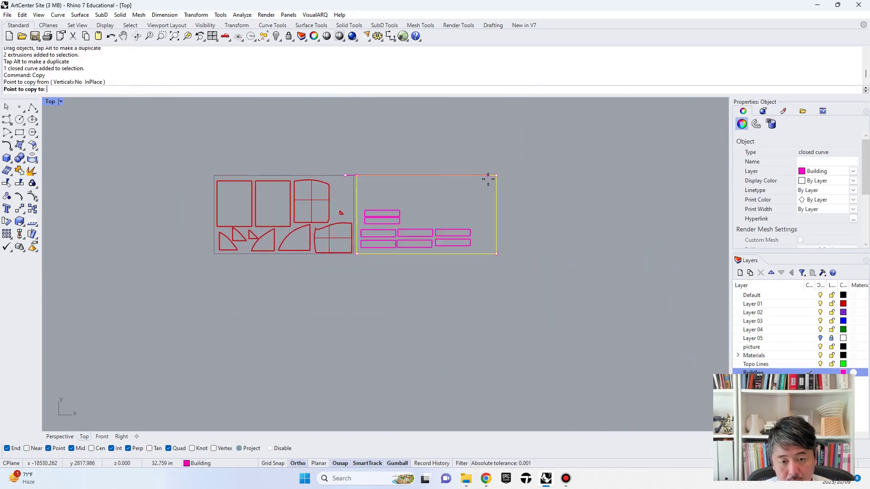
# Copy the bed rectangle sideways so the second one encloses the building pieces
pyautogui.click(490, 177)
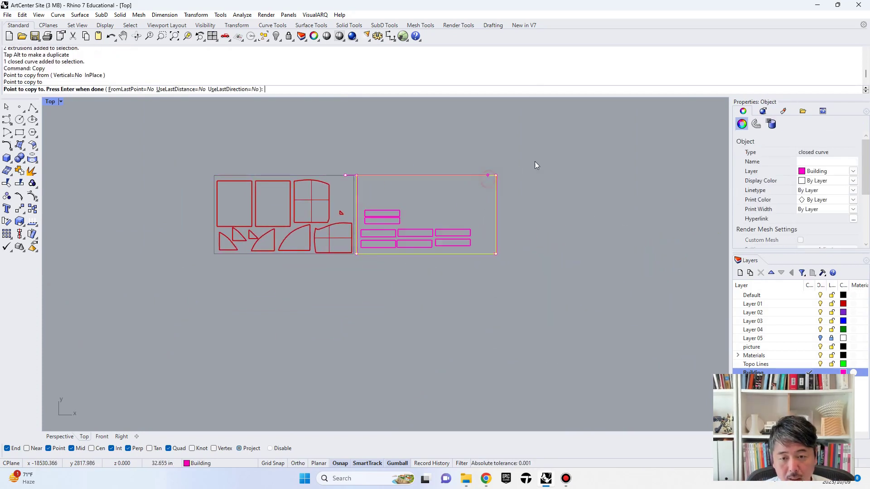
pyautogui.press('Return')
pyautogui.click(544, 158)
# Generate a grouped Make2D drawing of both bed rectangles and all pieces inside them, using the Top view and the layer name Make2D
pyautogui.scroll(-6, 527, 182)
pyautogui.moveTo(513, 190); pyautogui.dragTo(529, 266, button='right')
pyautogui.scroll(4, 503, 301)
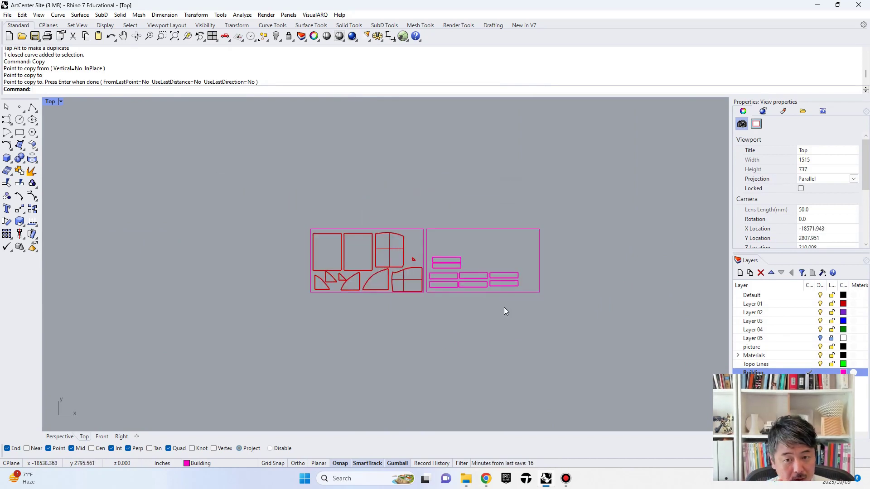
pyautogui.moveTo(504, 308); pyautogui.dragTo(494, 280, button='right')
pyautogui.scroll(2, 522, 265)
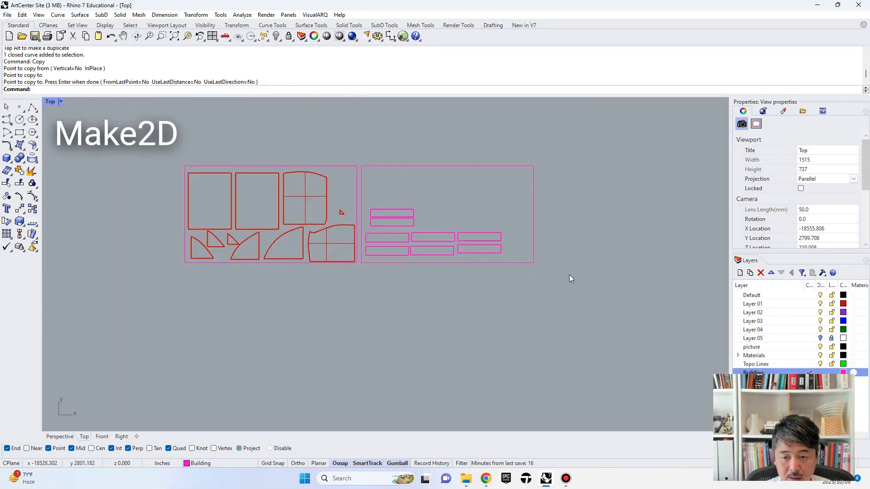
pyautogui.moveTo(263, 152); pyautogui.dragTo(123, 135)
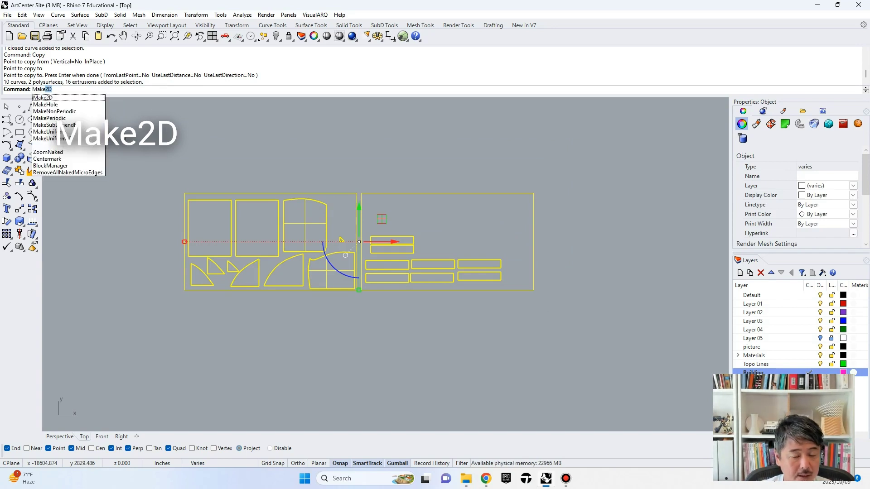
pyautogui.press('Return')
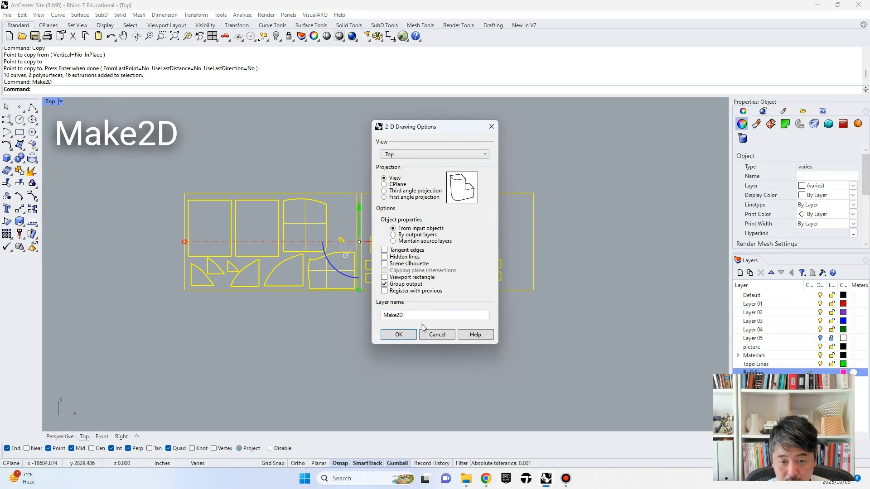
pyautogui.click(398, 334)
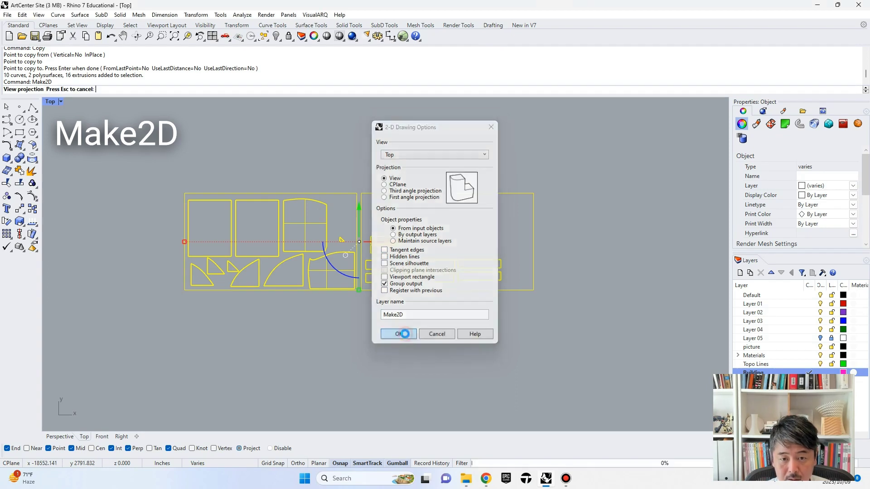
# Find the generated 2D drawing of both beds and move it close to the origin, just above the X axis
pyautogui.scroll(-15, 455, 264)
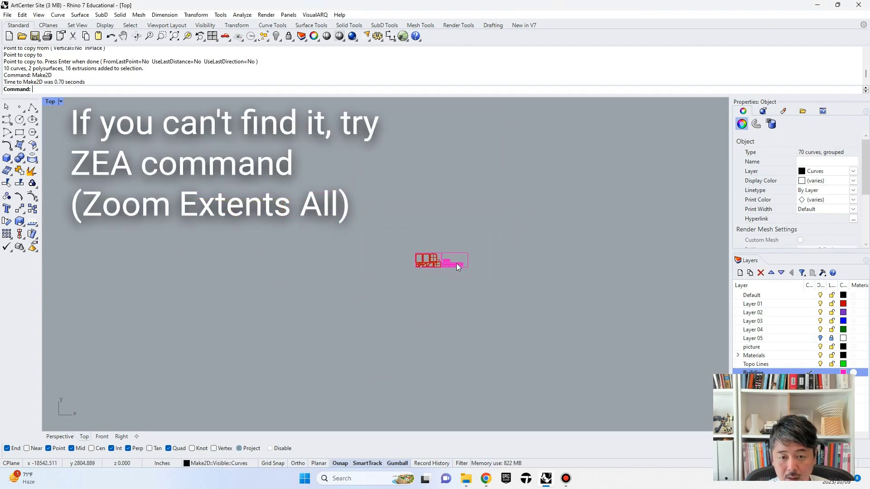
pyautogui.scroll(-5, 456, 262)
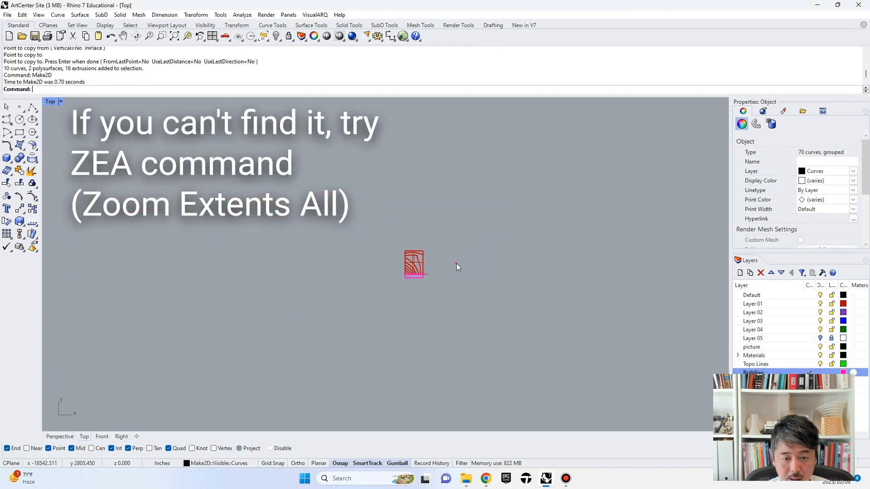
pyautogui.scroll(2, 651, 285)
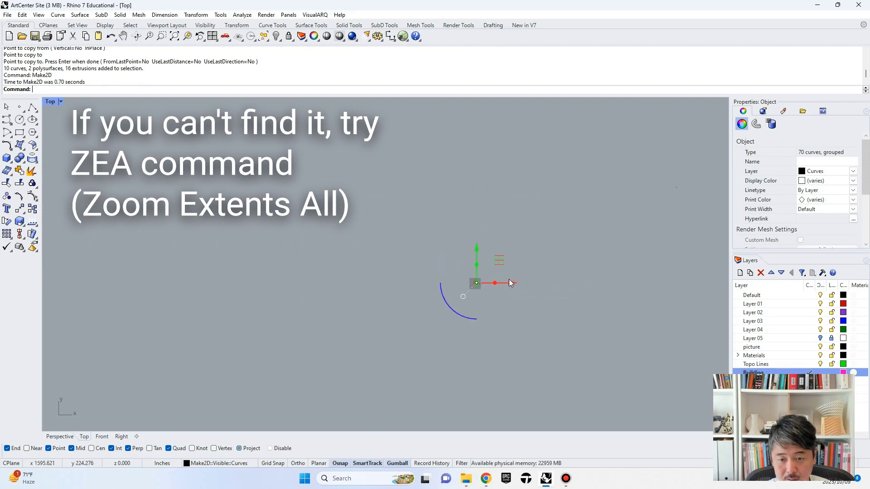
pyautogui.scroll(12, 466, 290)
pyautogui.scroll(5, 412, 290)
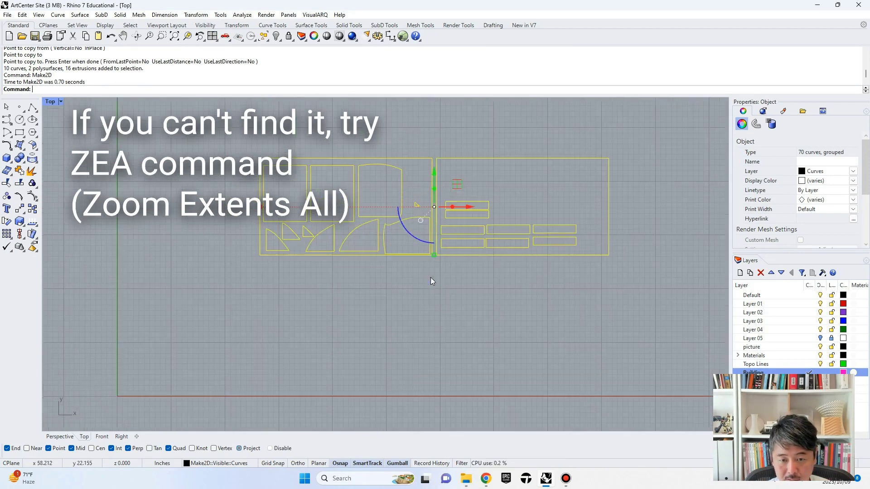
pyautogui.moveTo(454, 185)
pyautogui.mouseDown()
pyautogui.moveTo(367, 260)
pyautogui.moveTo(321, 313)
pyautogui.mouseUp()
pyautogui.click(326, 260)
pyautogui.moveTo(363, 262); pyautogui.dragTo(438, 181, button='right')
pyautogui.scroll(4, 337, 256)
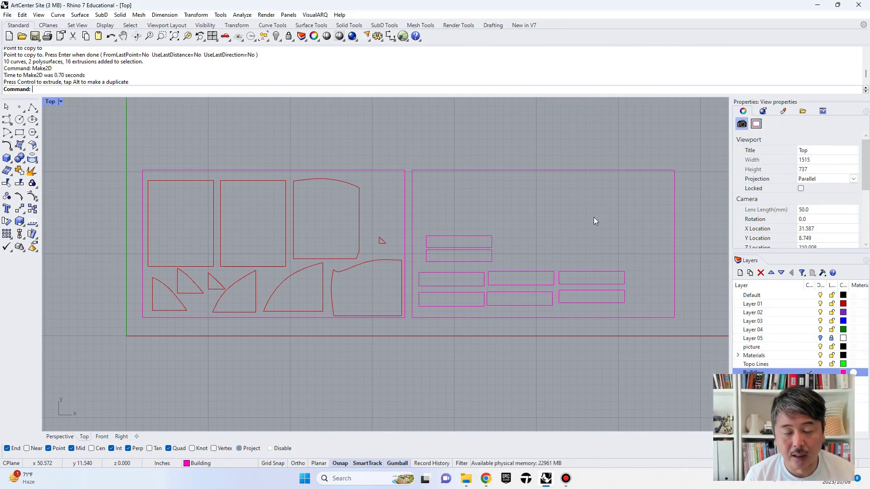
pyautogui.moveTo(570, 159); pyautogui.dragTo(509, 169, button='right')
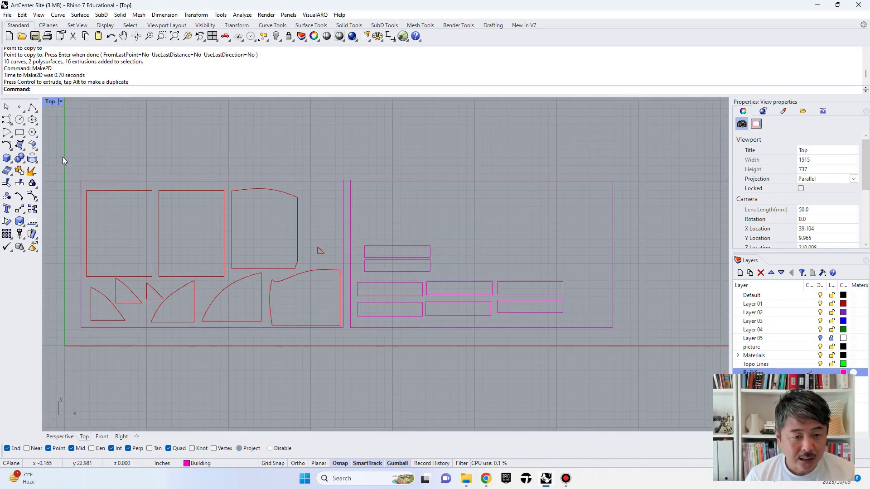
# Export only the 2D lines of the terrain bed as the Adobe Illustrator file topo01 in the Rhino Files folder
pyautogui.moveTo(61, 154); pyautogui.dragTo(349, 359)
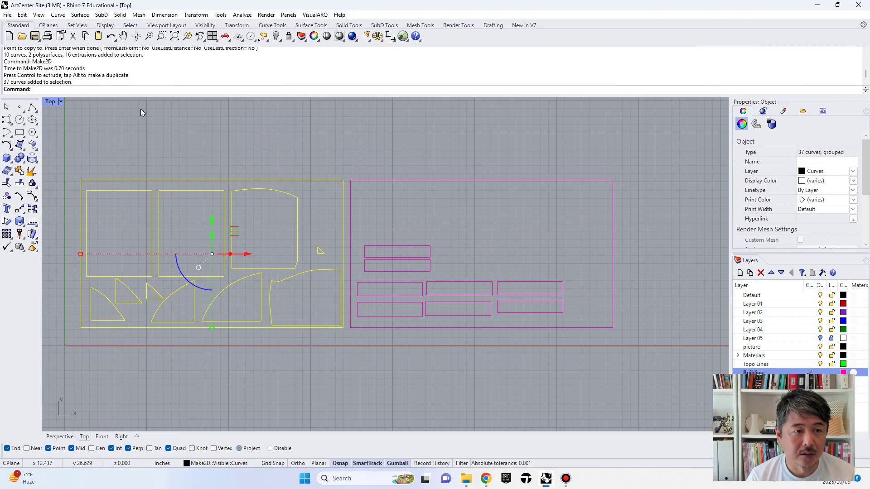
pyautogui.click(7, 14)
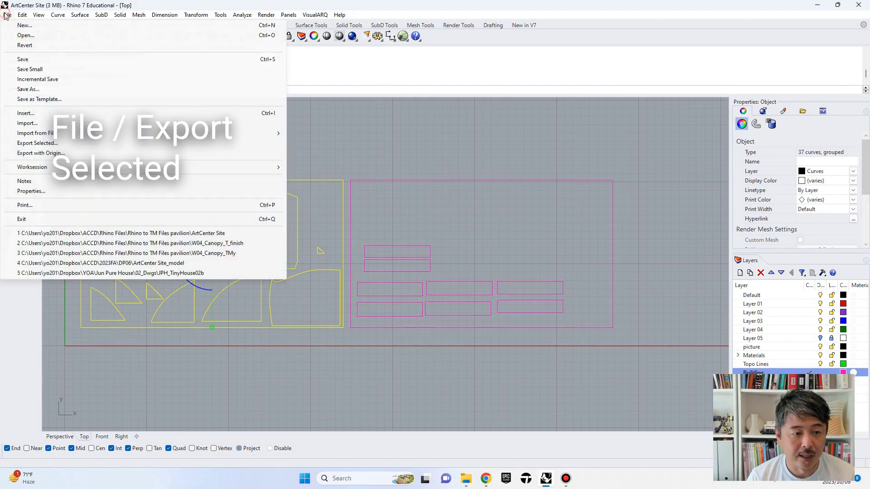
pyautogui.click(60, 144)
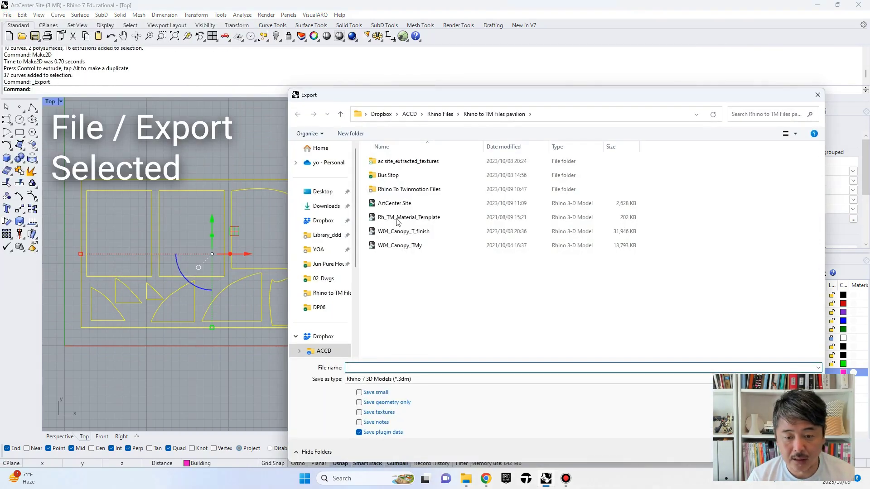
pyautogui.click(424, 380)
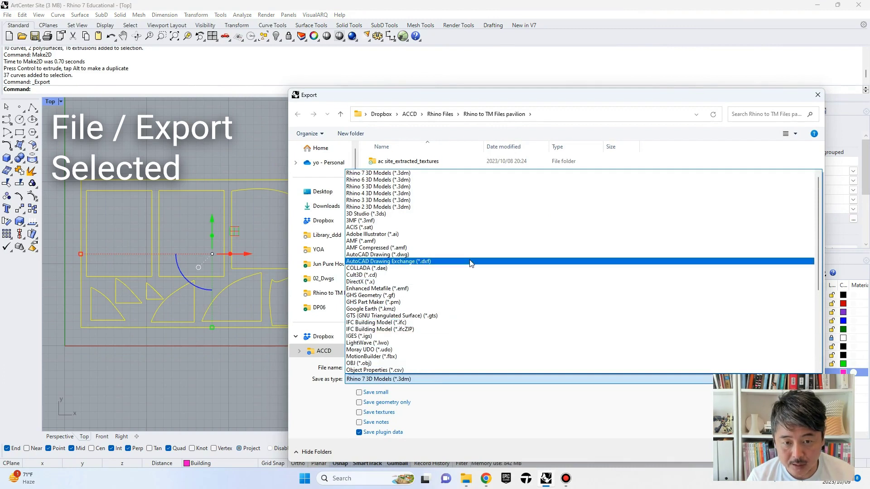
pyautogui.click(483, 232)
pyautogui.click(379, 367)
pyautogui.write('topo01')
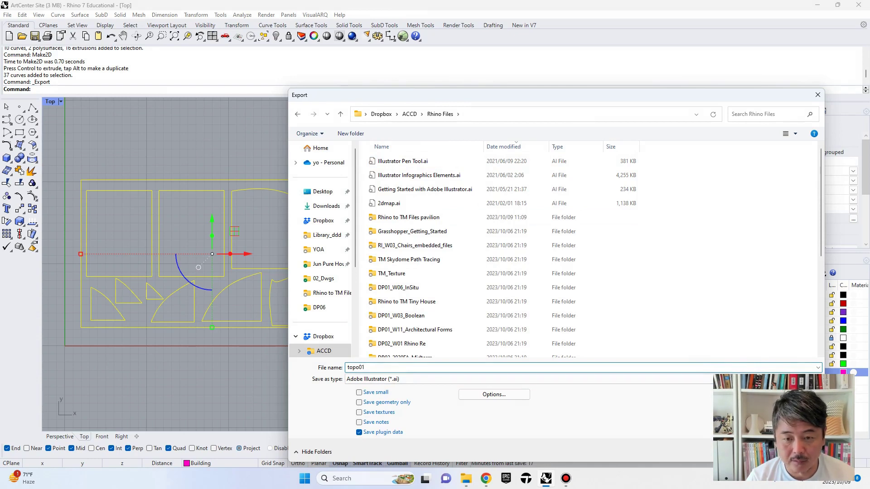
pyautogui.press('Return')
pyautogui.moveTo(693, 131); pyautogui.dragTo(346, 378)
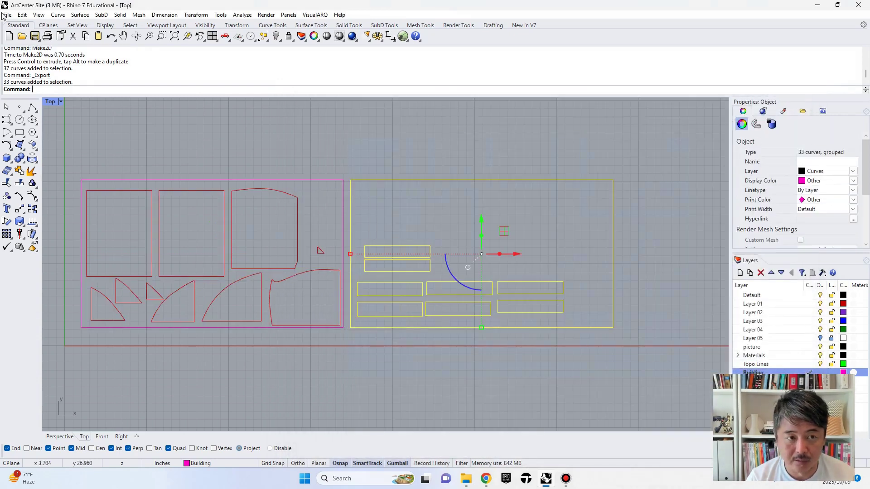
pyautogui.click(139, 162)
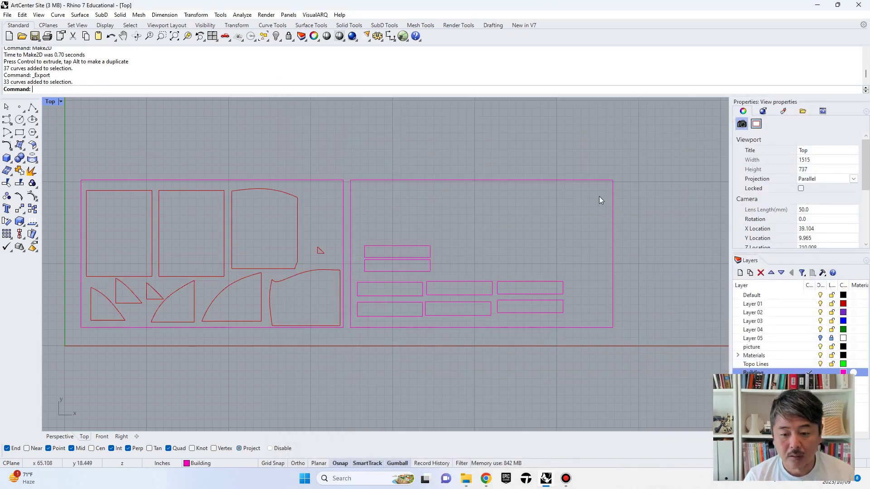